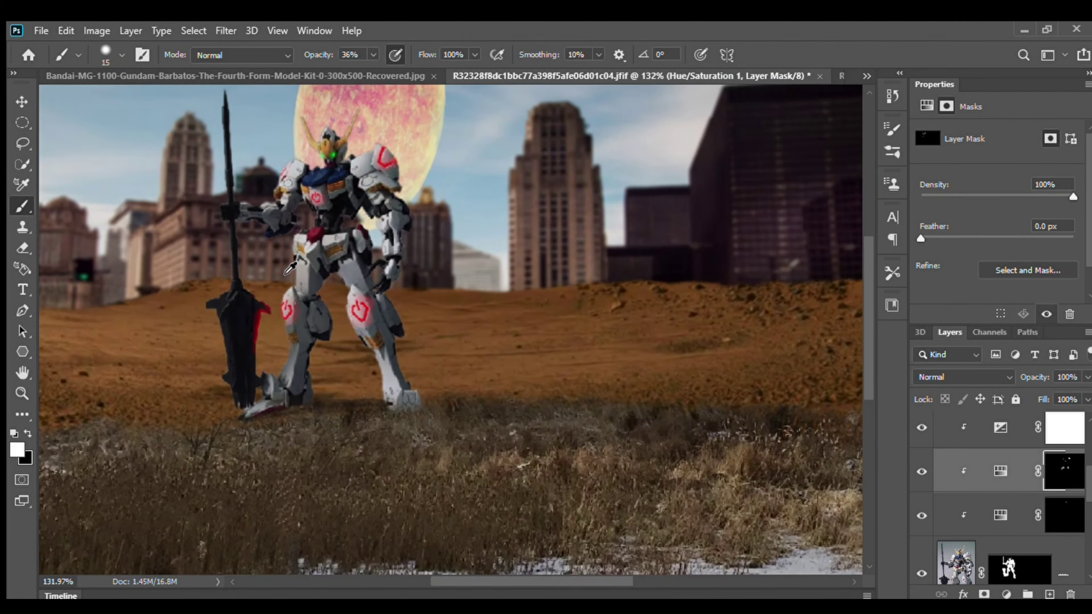
Bring up the image document showing the two blue robots side by side
click(363, 76)
click(804, 75)
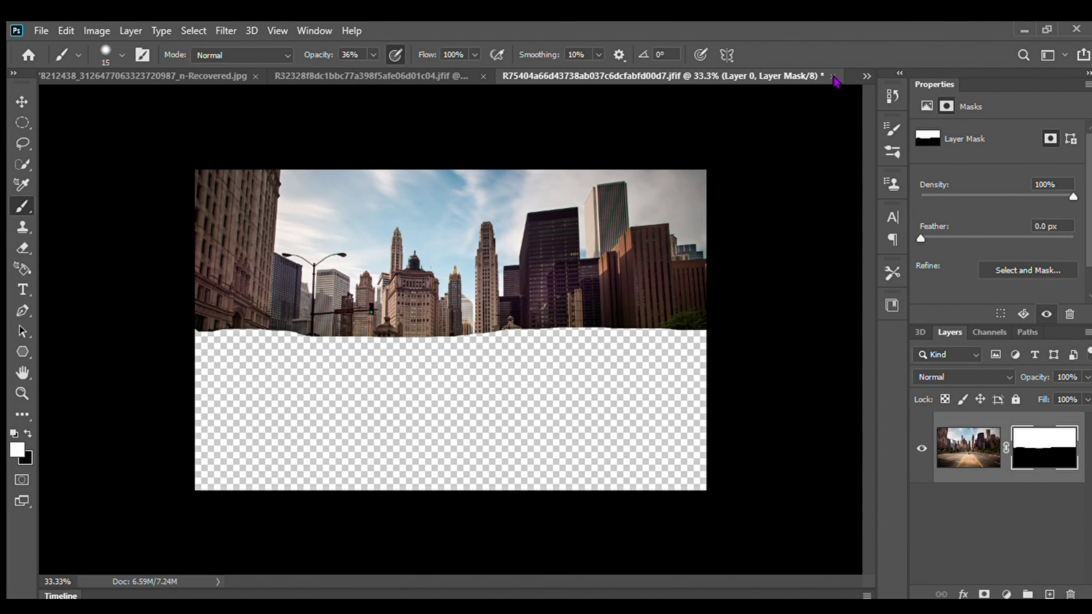
key(ctrl+shift+Tab)
key(ctrl+shift+Tab)
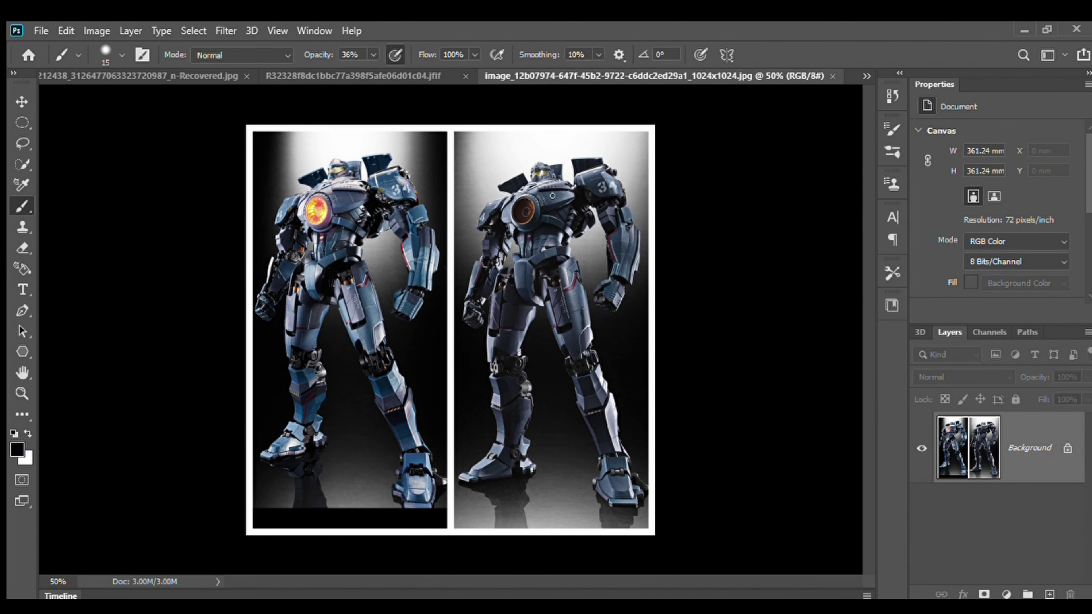
Begin a Pen tool path around the left blue robot, outlining its front foot from the sole over the toe to the ankle armour
scroll(301, 202, up, 5)
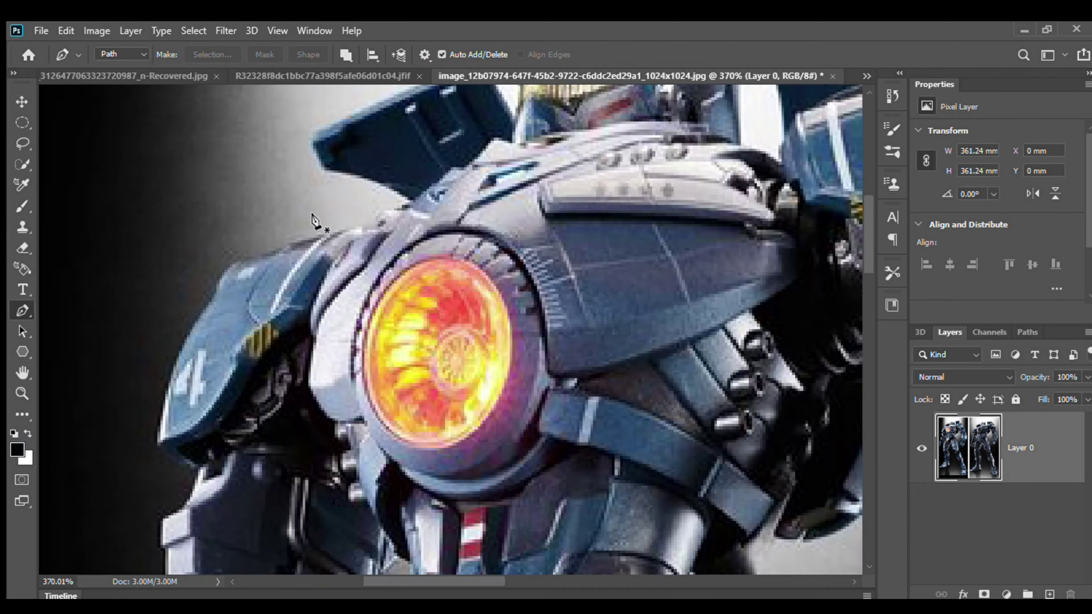
scroll(315, 220, down, 5)
scroll(338, 467, up, 5)
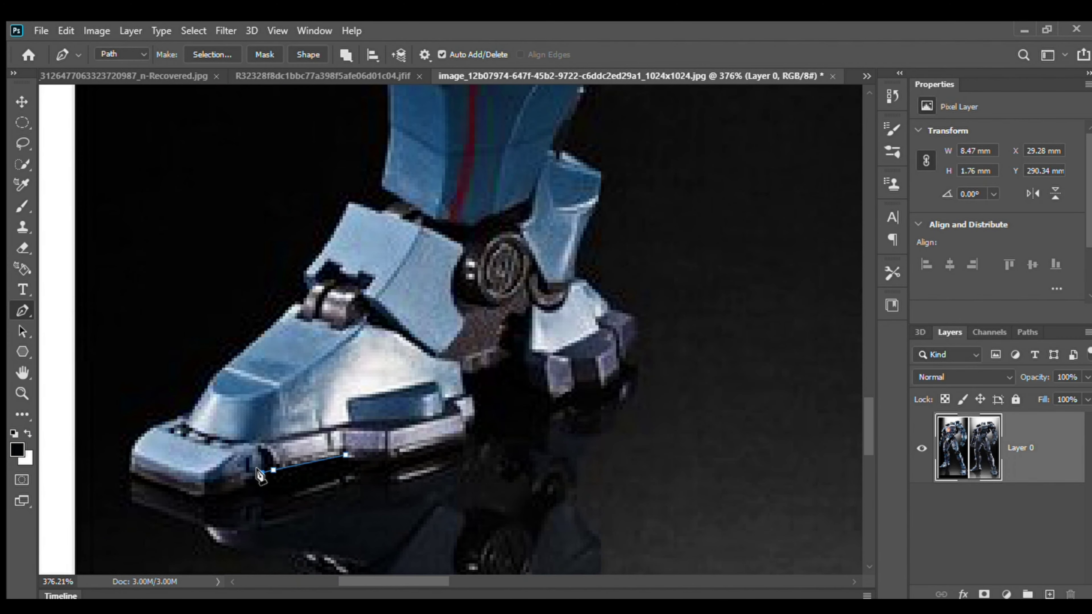
scroll(136, 452, up, 2)
click(304, 303)
scroll(301, 344, up, 2)
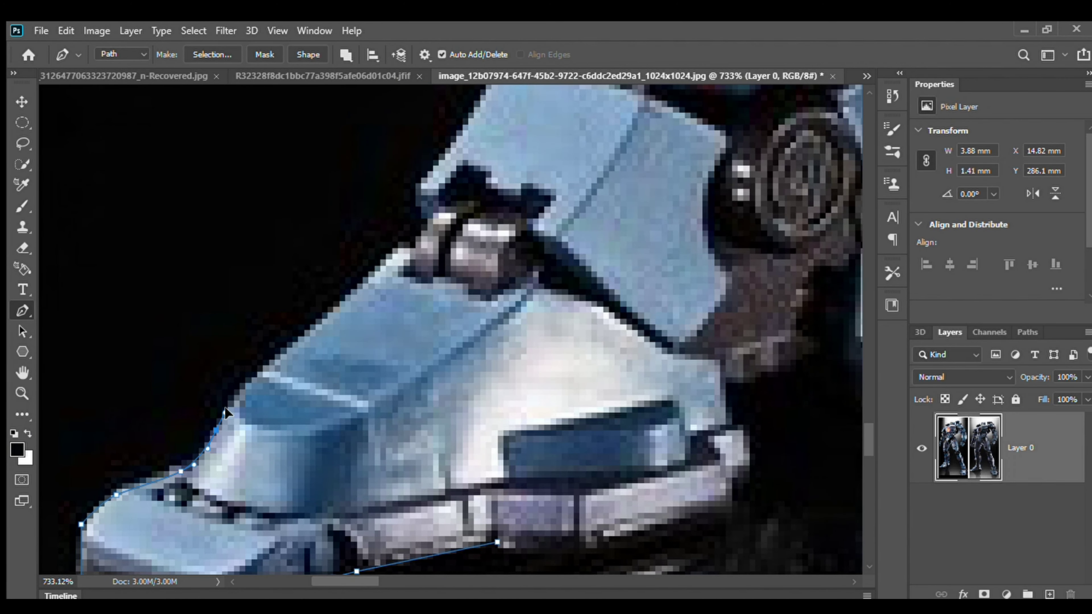
scroll(436, 393, up, 2)
scroll(426, 353, up, 4)
click(514, 406)
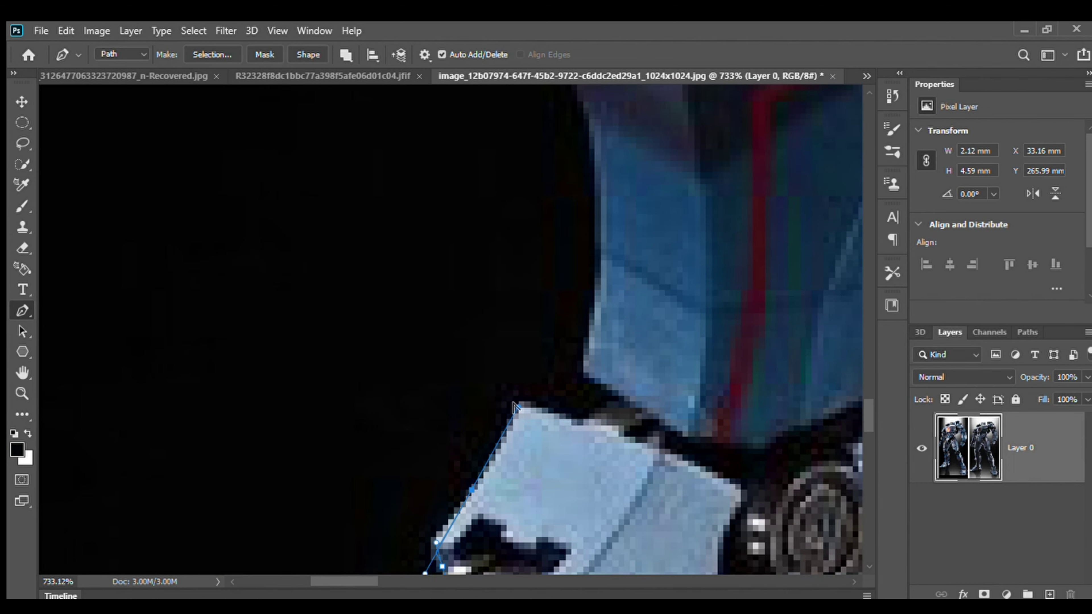
Continue the path up the outer edge of the lower leg to the base of the thigh armour
scroll(581, 376, up, 4)
click(619, 301)
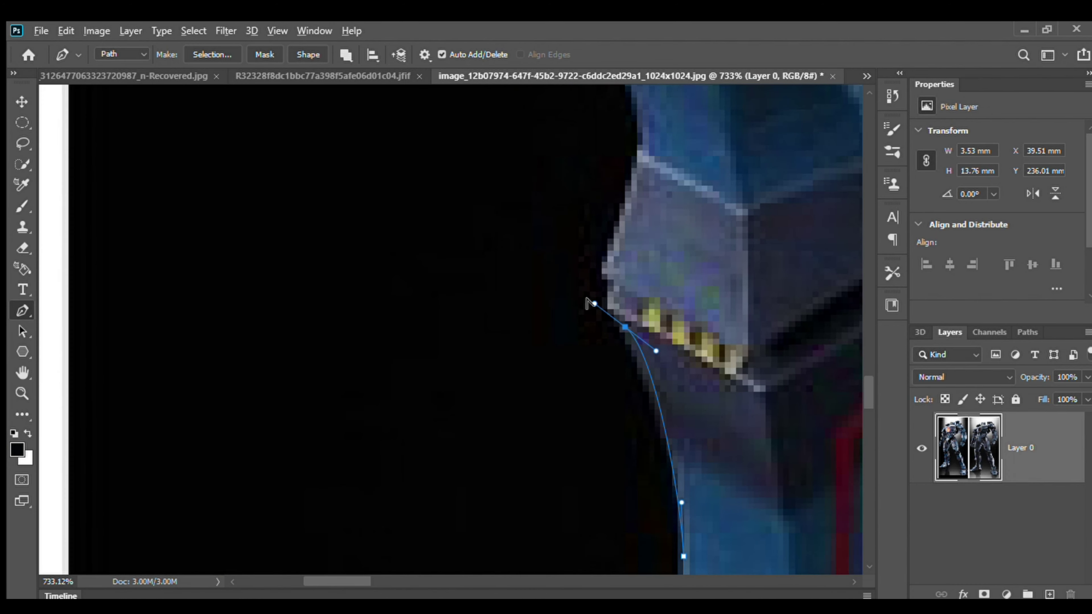
scroll(610, 309, up, 4)
click(619, 309)
scroll(610, 344, up, 3)
click(599, 385)
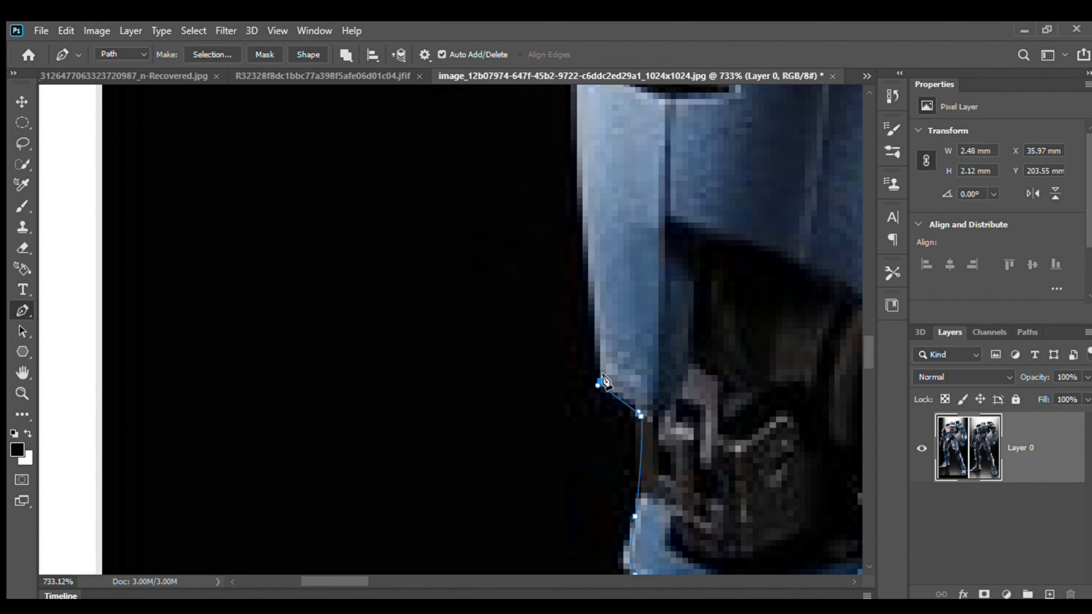
click(638, 412)
Extend the path along the outer edge of the thigh up to the hip beside the forearm
scroll(636, 387, up, 4)
click(613, 325)
scroll(624, 301, up, 4)
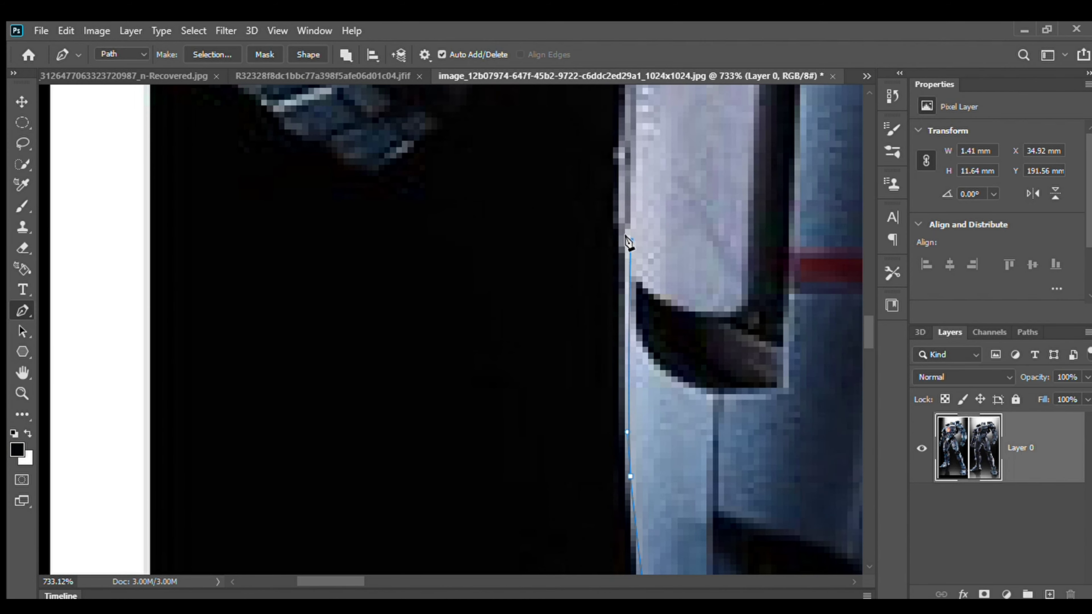
click(626, 232)
scroll(632, 224, up, 4)
click(637, 201)
scroll(644, 301, up, 4)
scroll(666, 413, up, 4)
click(681, 416)
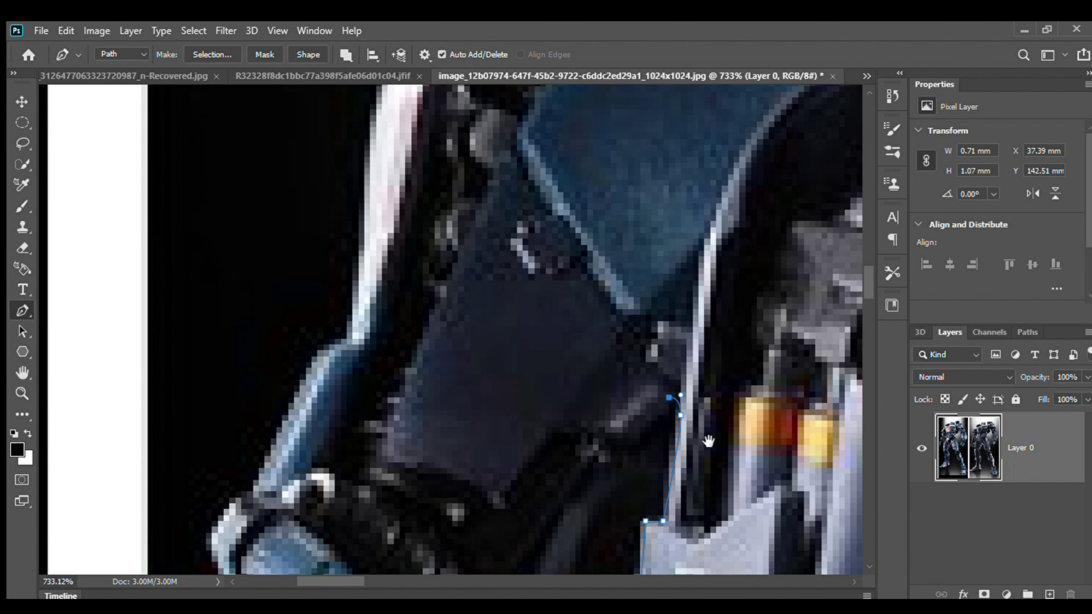
Trace the path down the inner forearm and around the clenched fist hanging beside the thigh
drag(709, 441, 783, 494)
click(593, 512)
drag(594, 512, 634, 403)
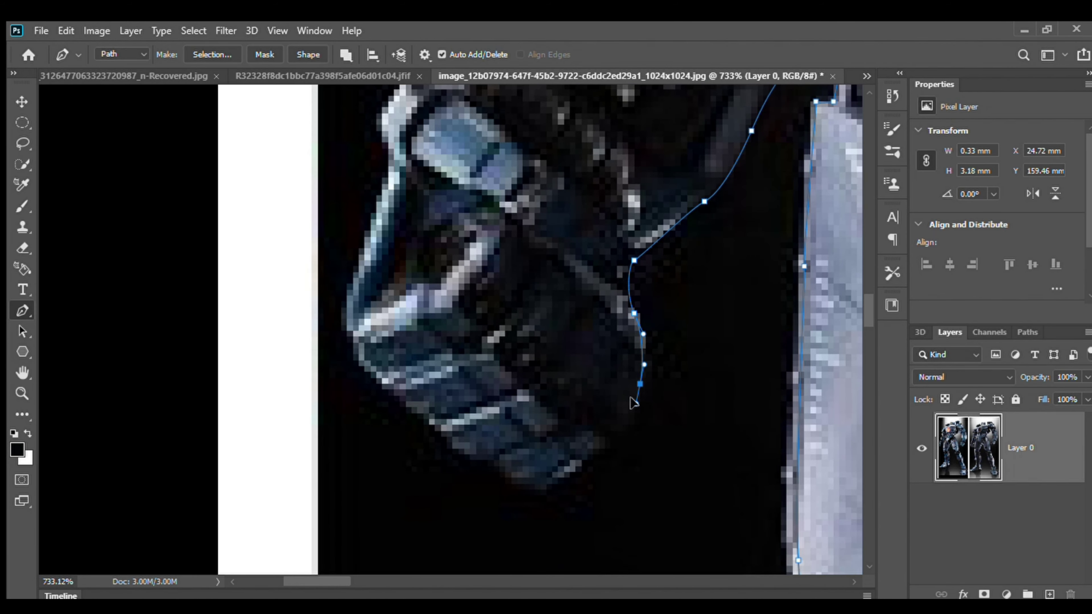
scroll(501, 467, up, 4)
click(473, 387)
scroll(473, 387, up, 8)
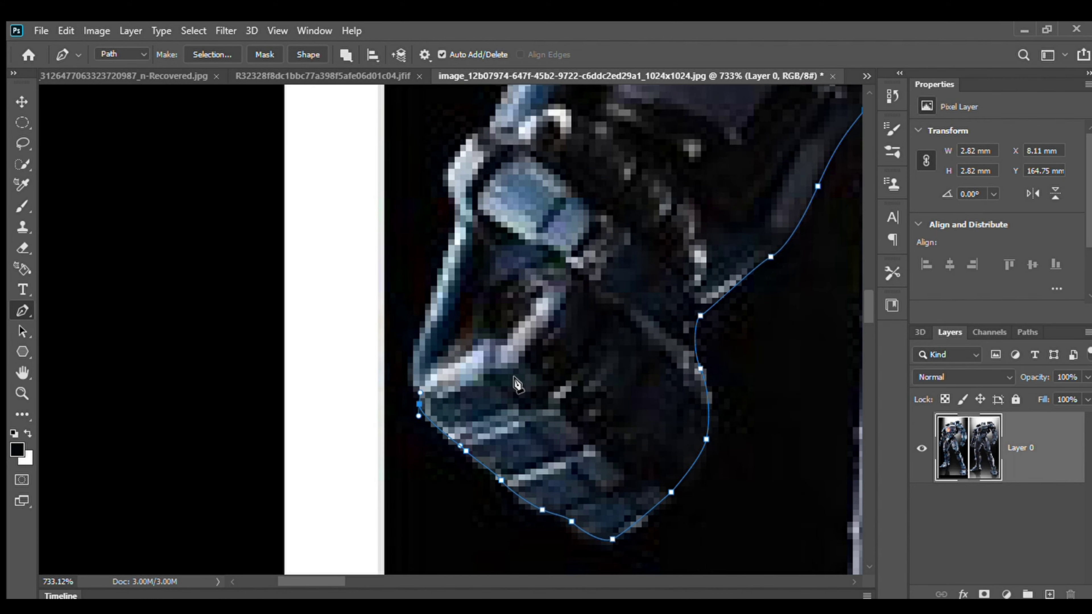
Carry the path up the outer wrist and around the tip of the white forearm plate
click(445, 471)
scroll(445, 458, up, 8)
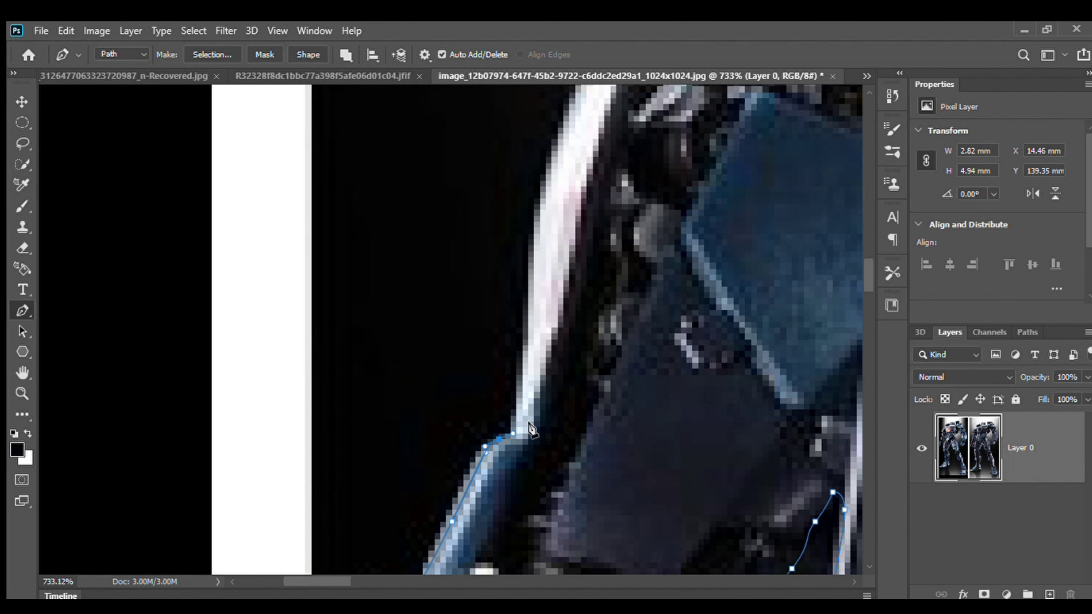
click(538, 494)
scroll(533, 344, up, 3)
click(531, 335)
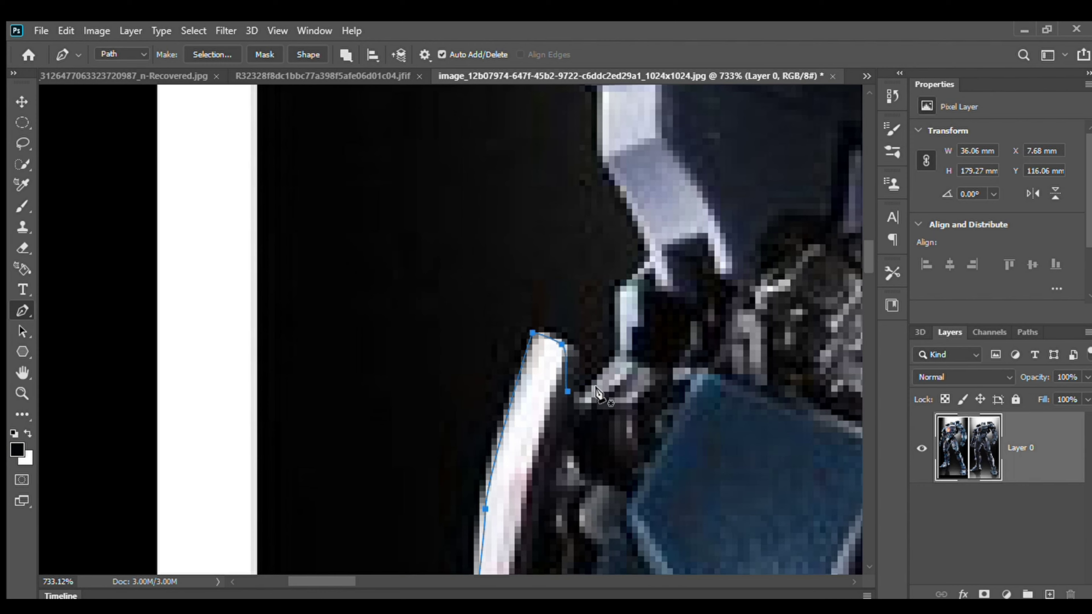
Continue the outline past the elbow joint and up the outer edge of the same arm
scroll(611, 388, up, 6)
click(602, 430)
scroll(602, 430, up, 3)
click(559, 445)
scroll(599, 421, up, 3)
click(575, 505)
click(587, 439)
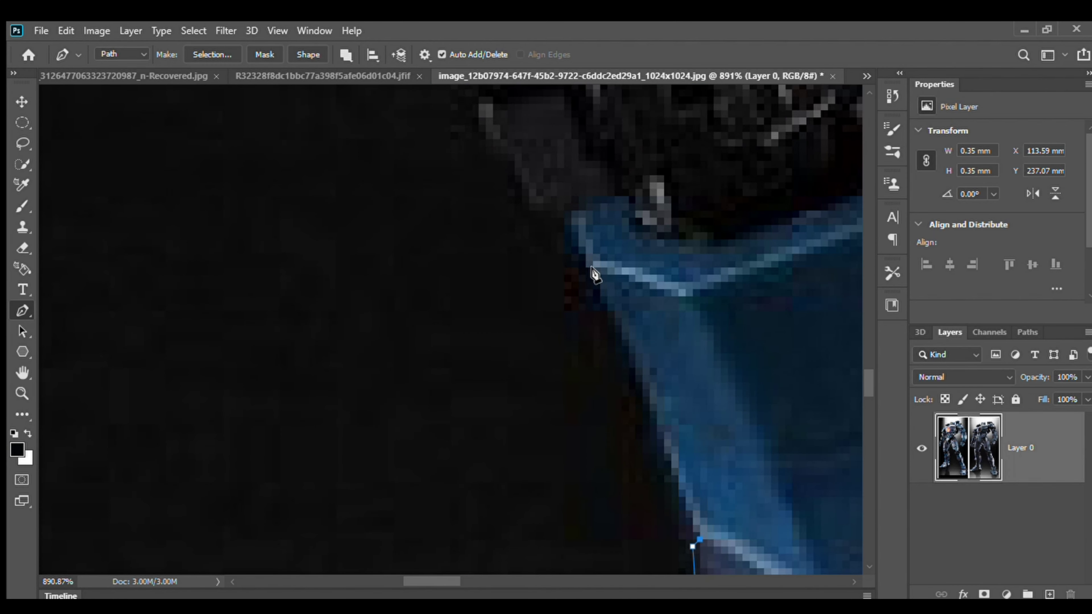
Trace the inner contours of both legs, following the knee joint down to the heel of the first leg
drag(578, 243, 830, 398)
scroll(536, 361, down, 5)
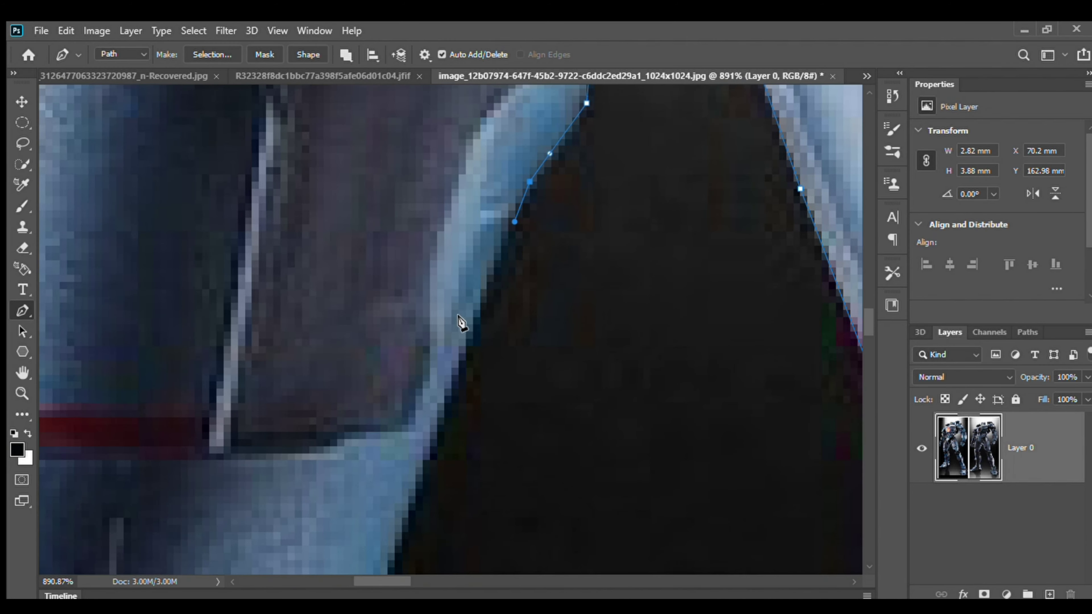
scroll(533, 332, down, 2)
scroll(544, 398, down, 8)
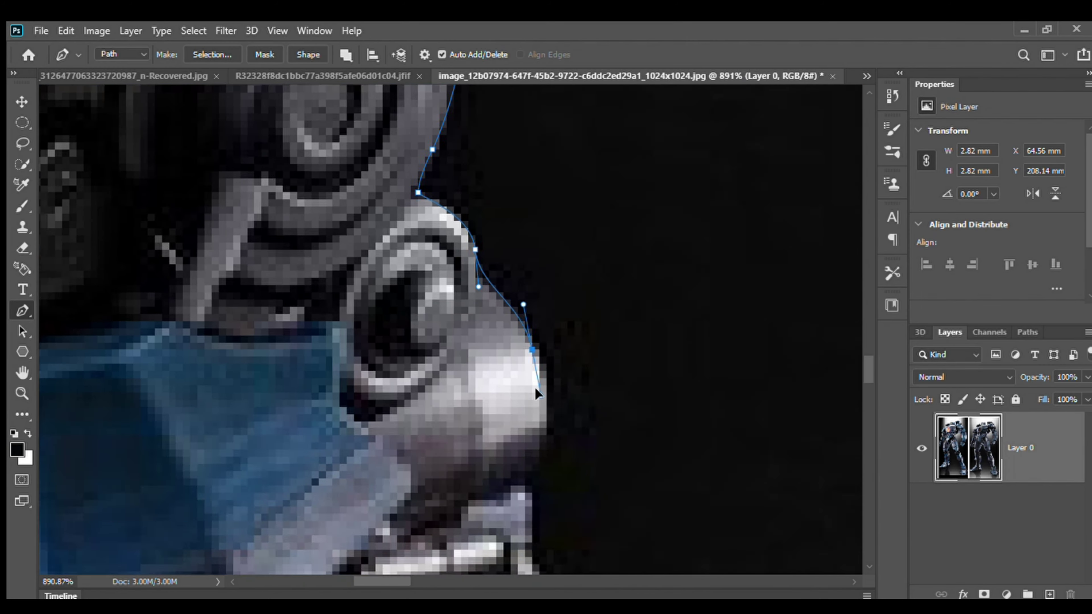
scroll(557, 374, down, 8)
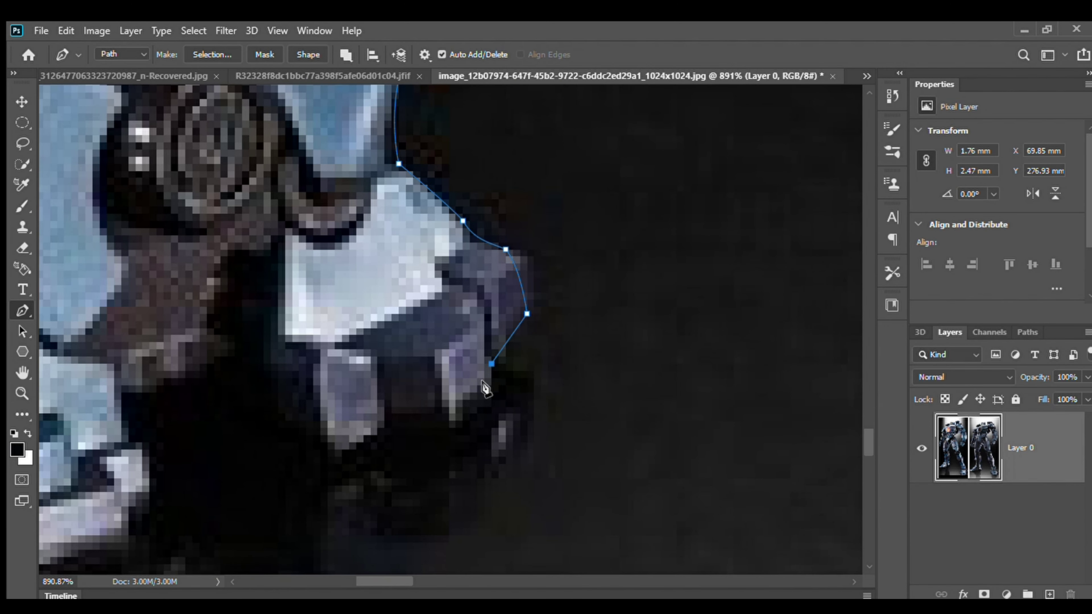
Finish the robot's path around the heel and sole, and convert it into a selection
scroll(489, 363, down, 4)
scroll(390, 383, left, 5)
key(ctrl+Return)
scroll(254, 378, down, 10)
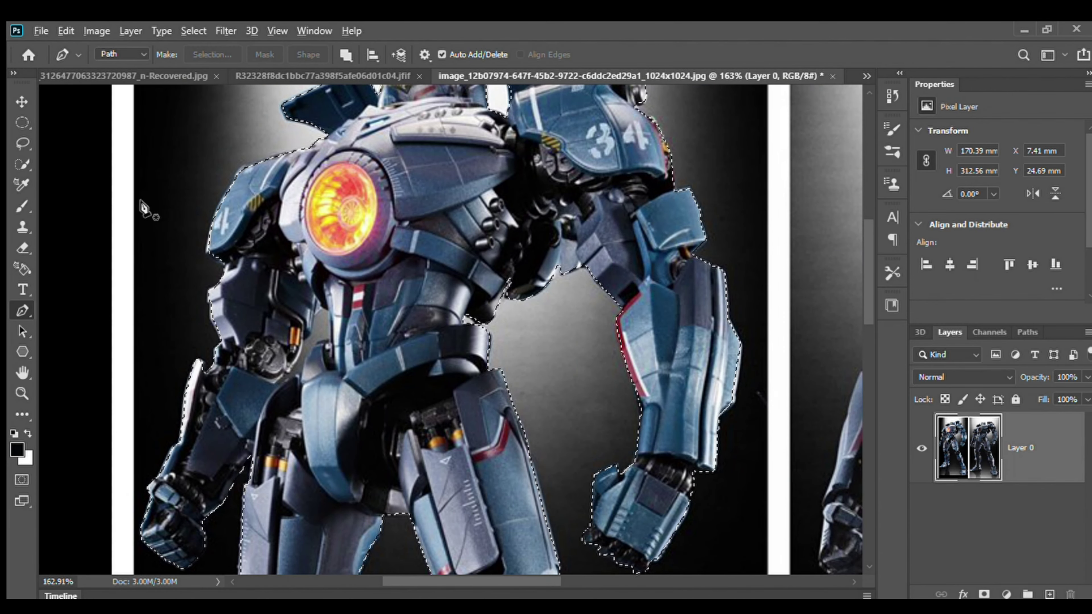
key(w)
scroll(536, 527, up, 6)
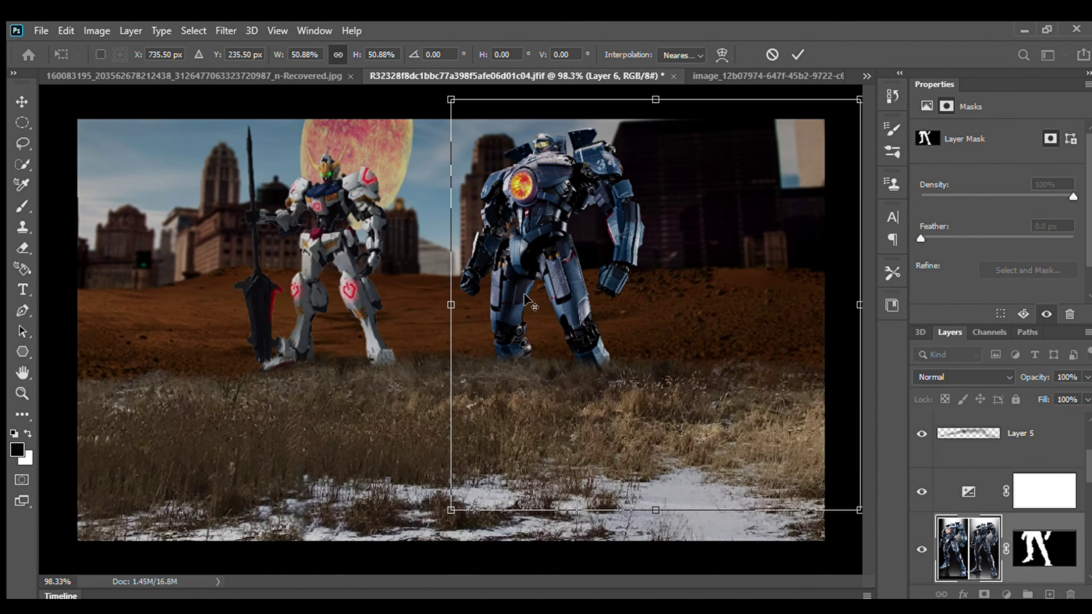
Scale the masked blue robot to about 30% in the composite and flip it horizontally beside the Gundam
drag(565, 244, 598, 239)
drag(463, 273, 532, 255)
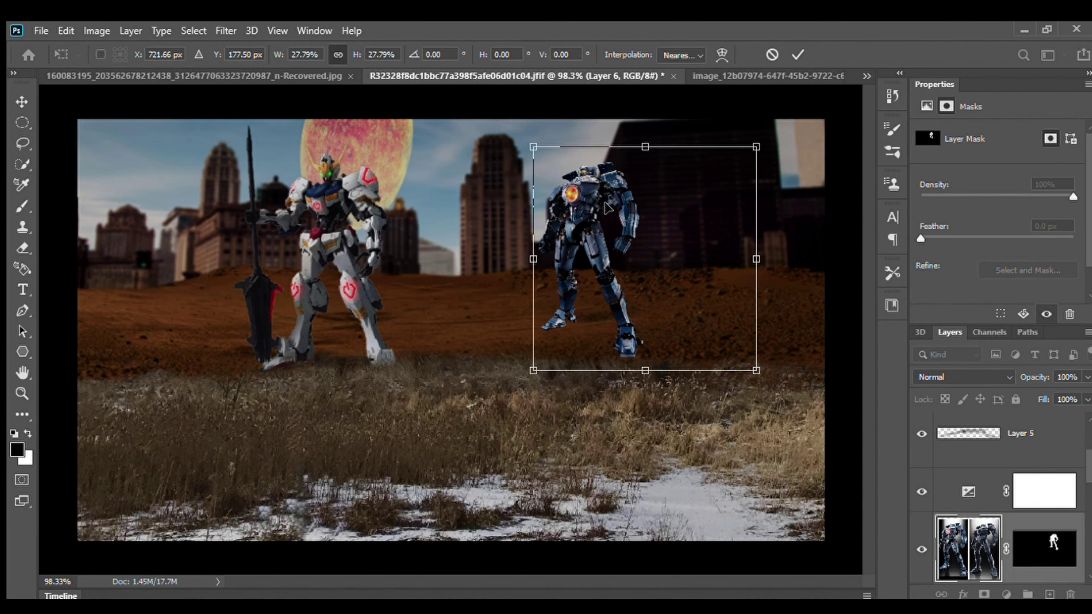
scroll(521, 259, up, 2)
drag(702, 235, 559, 236)
drag(542, 124, 552, 116)
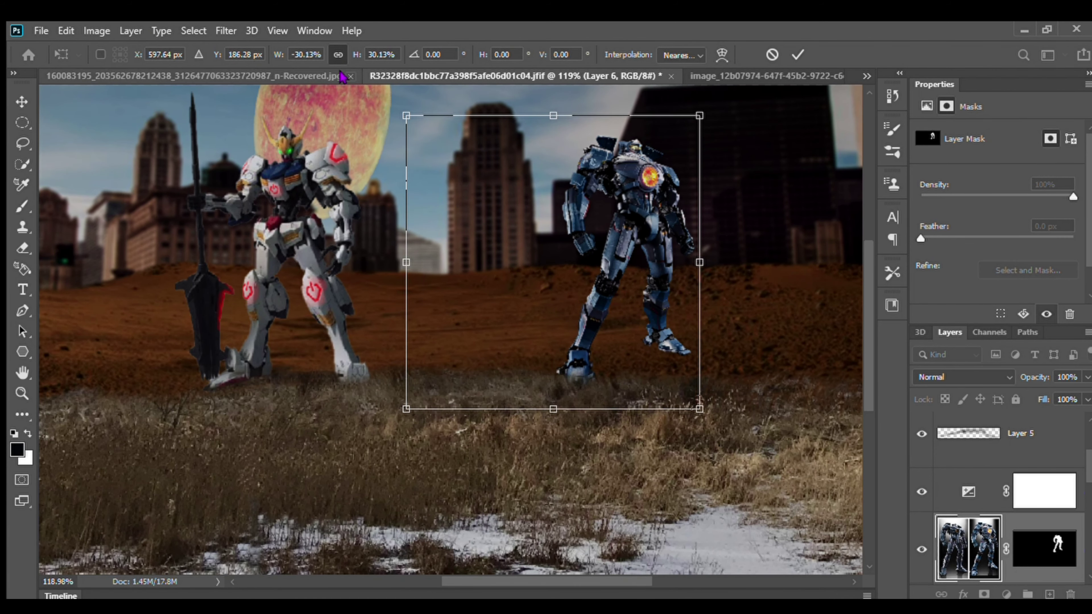
Enlarge the blue robot to about 36% width and 35% height, position it on the desert ground and apply the transform
scroll(516, 259, up, 1)
drag(724, 269, 671, 230)
scroll(583, 207, up, 1)
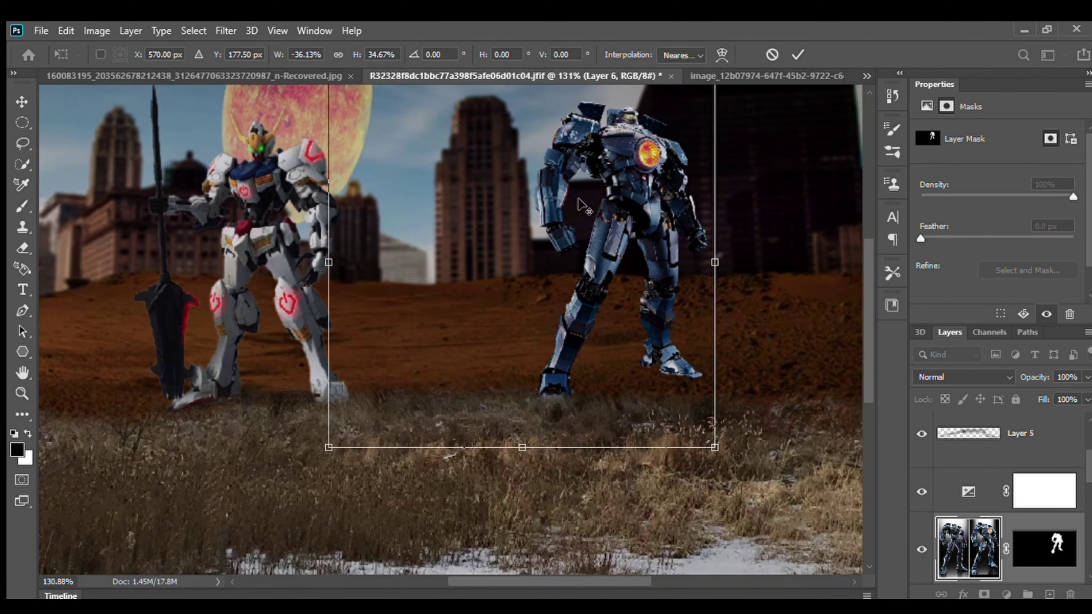
drag(583, 204, 559, 219)
scroll(472, 301, down, 5)
key(Return)
Darken the blue robot with a clipped Exposure adjustment, slightly lowering its exposure and gamma correction
drag(1044, 491, 1038, 545)
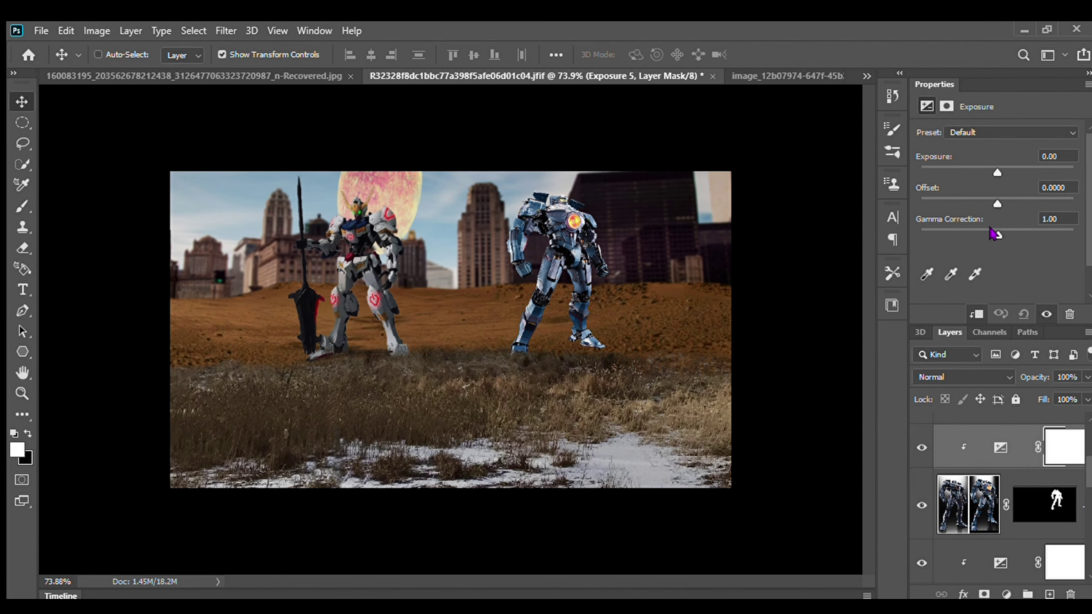
drag(995, 232, 1010, 235)
drag(998, 173, 991, 171)
Create a new layer above the desert ground and paint a soft black shadow under the robot's feet at 40% brush opacity
scroll(568, 248, up, 3)
click(1059, 535)
click(1049, 594)
scroll(619, 386, up, 5)
key(b)
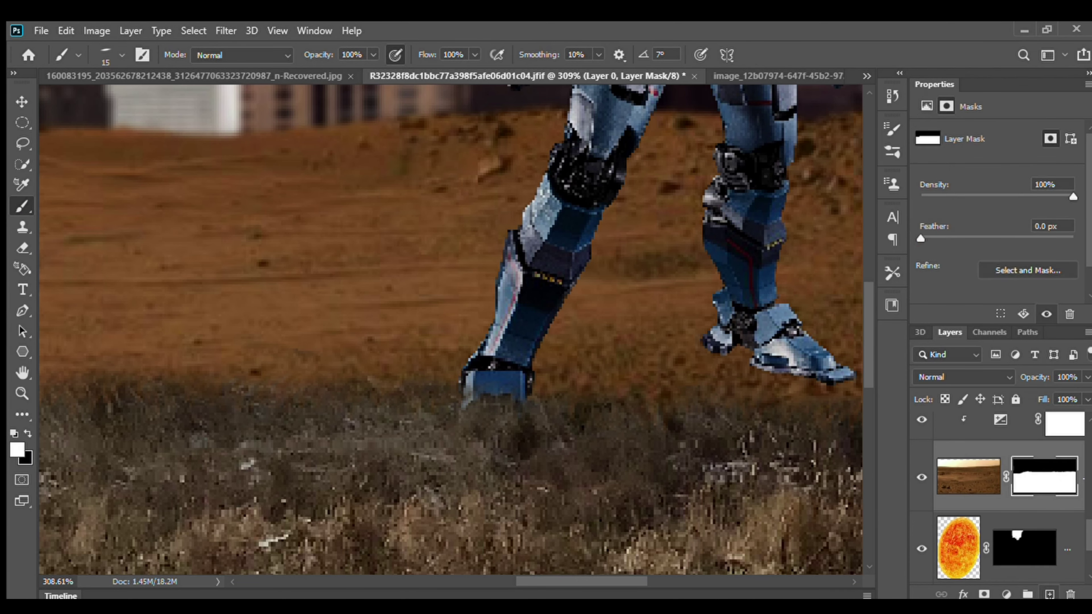
key(4)
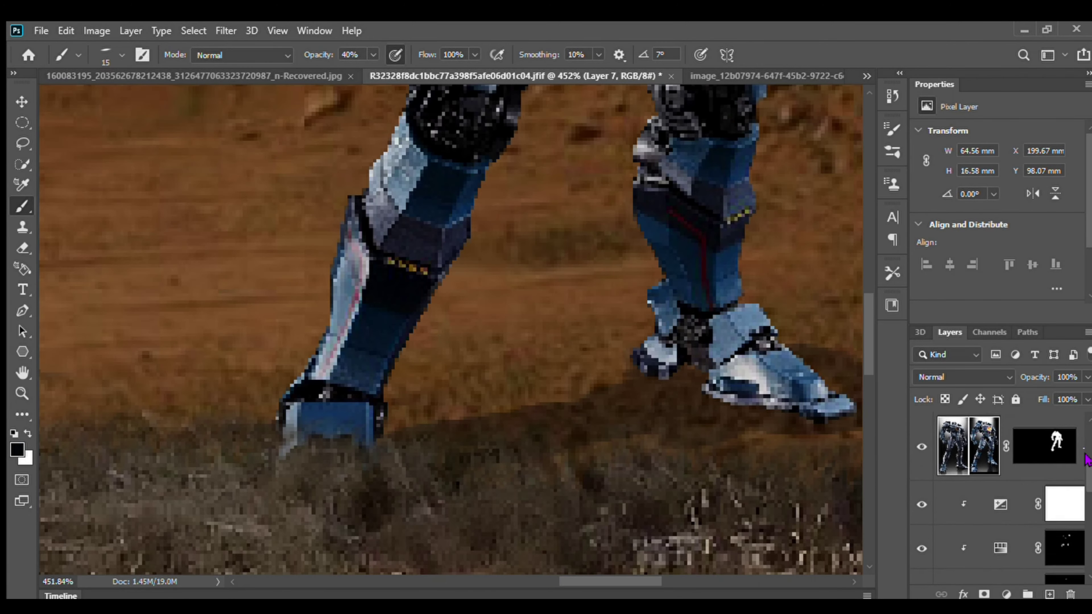
Clip a colorized Hue/Saturation adjustment to the blue robot with hue 41, saturation 100 and lightness +51, and invert its mask
scroll(653, 346, down, 10)
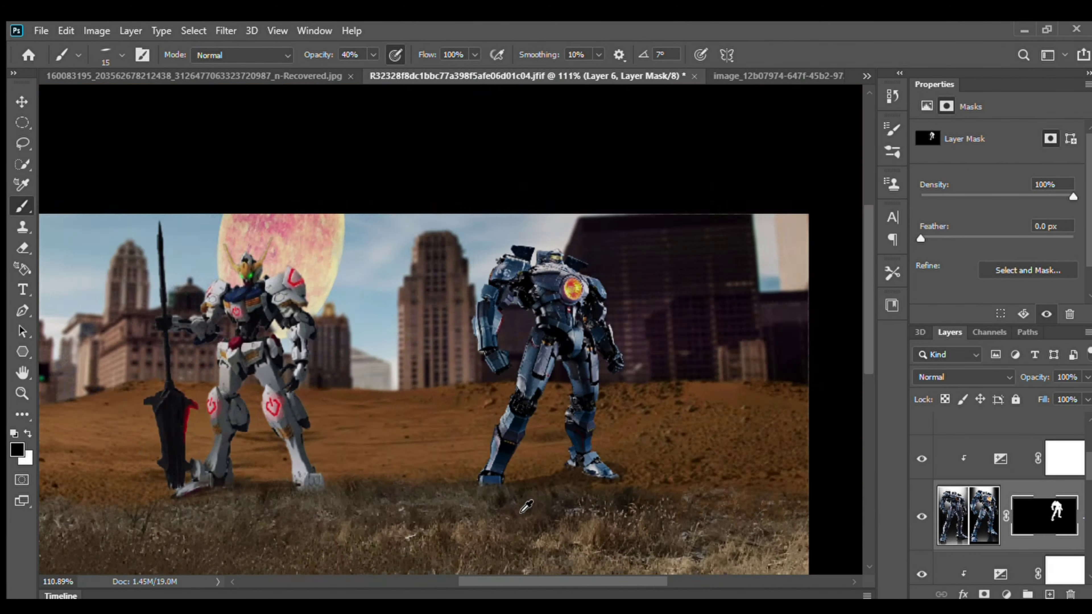
scroll(653, 346, up, 1)
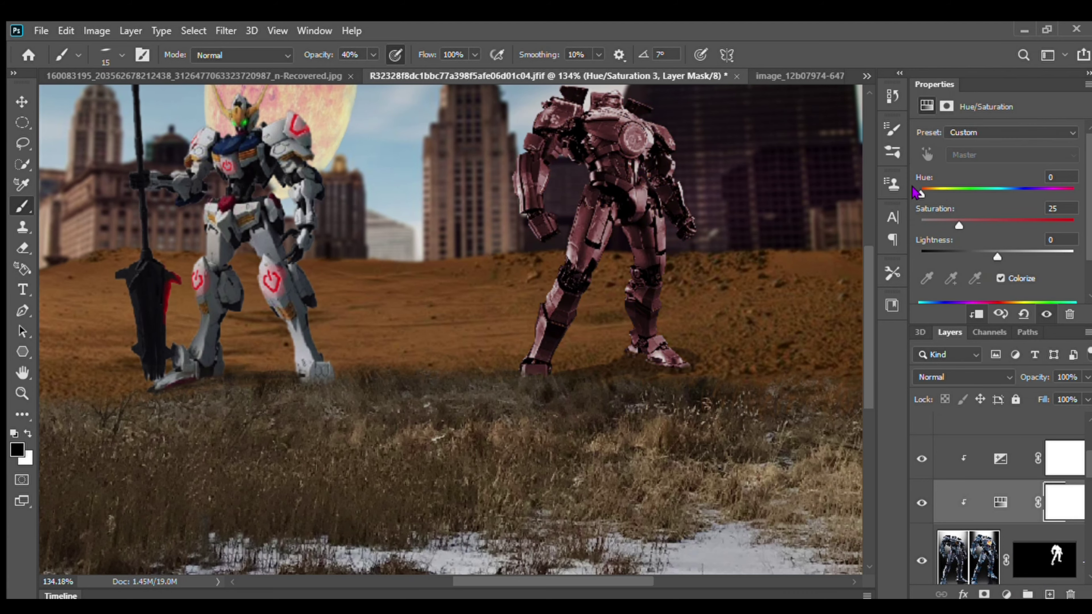
drag(929, 194, 938, 194)
drag(997, 257, 1032, 257)
key(ctrl+i)
Paint white on the Hue/Saturation mask over the round chest reactor to give it a bright yellow glow
scroll(684, 185, up, 10)
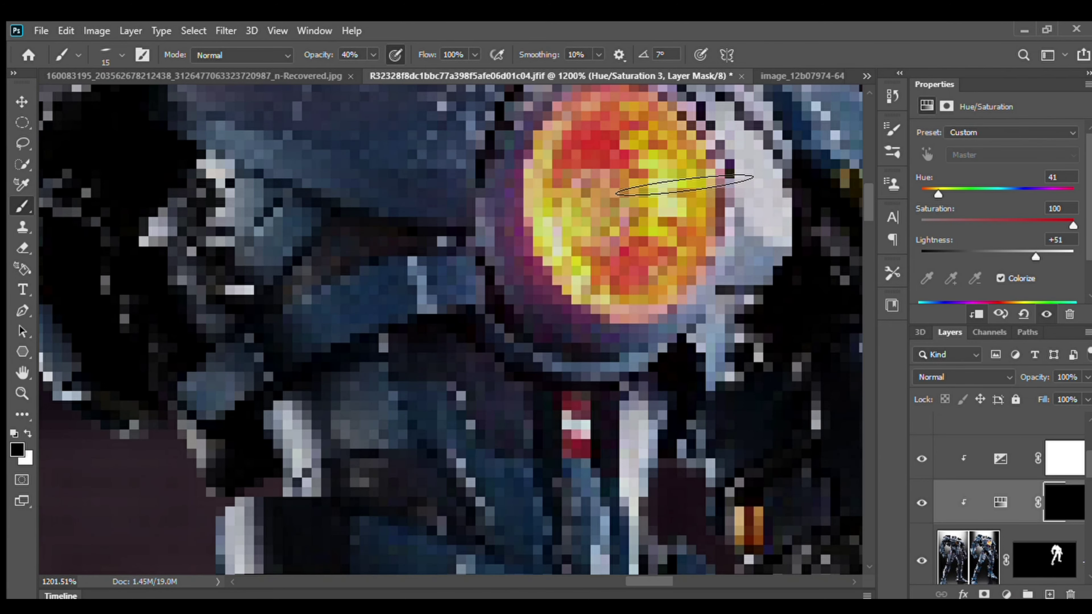
key(x)
drag(683, 264, 585, 207)
scroll(585, 207, down, 8)
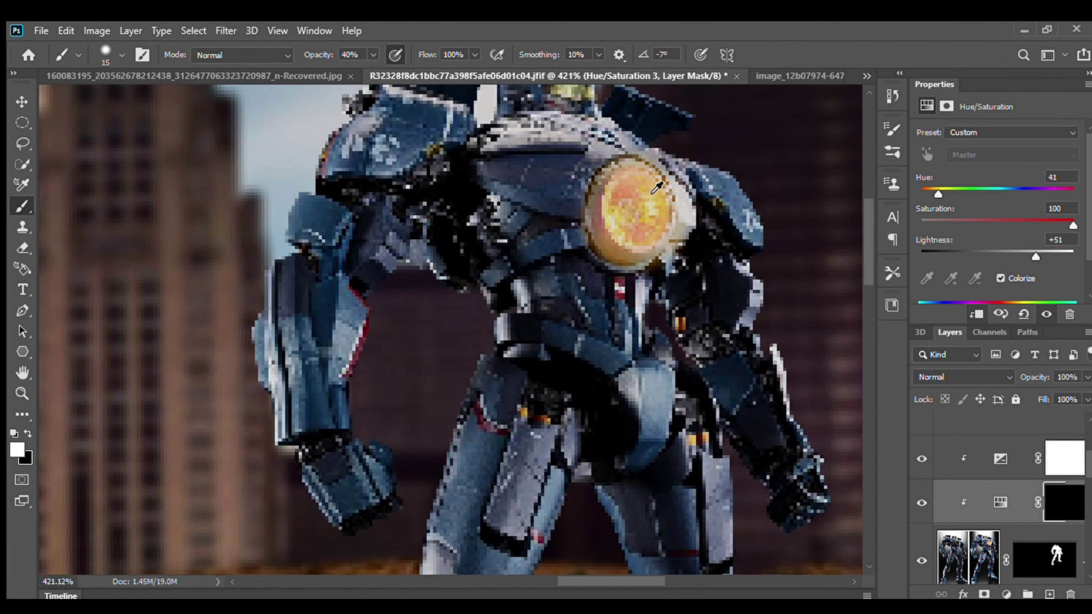
scroll(585, 207, up, 5)
key(1)
key(7)
scroll(662, 264, down, 8)
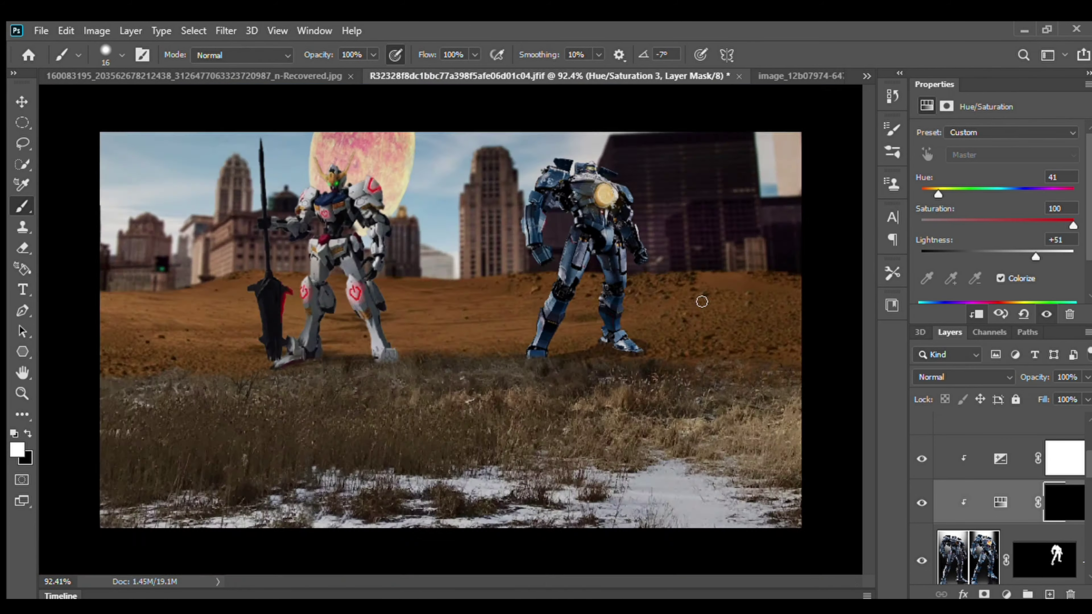
Clip a second colorized Hue/Saturation adjustment to the robot with hue 0, saturation 80 and lightness +46, and invert its mask
scroll(629, 292, up, 5)
click(1006, 594)
click(1000, 278)
drag(959, 220, 1042, 225)
drag(997, 257, 1031, 257)
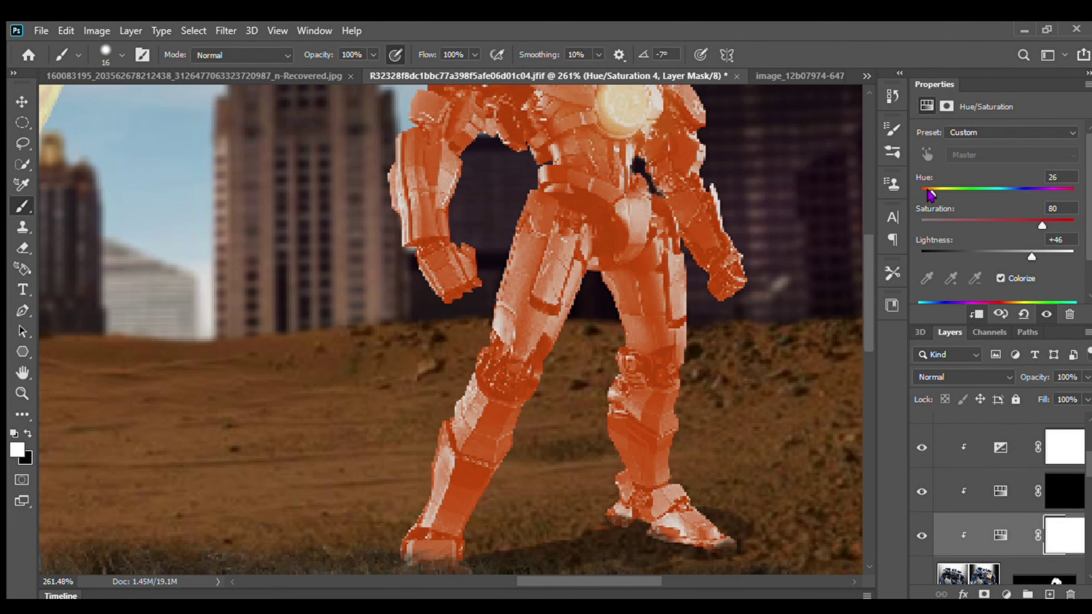
key(ctrl+i)
Touch up the chest reactor on the second Hue/Saturation mask with a size 4 brush at 100% opacity
scroll(652, 268, up, 8)
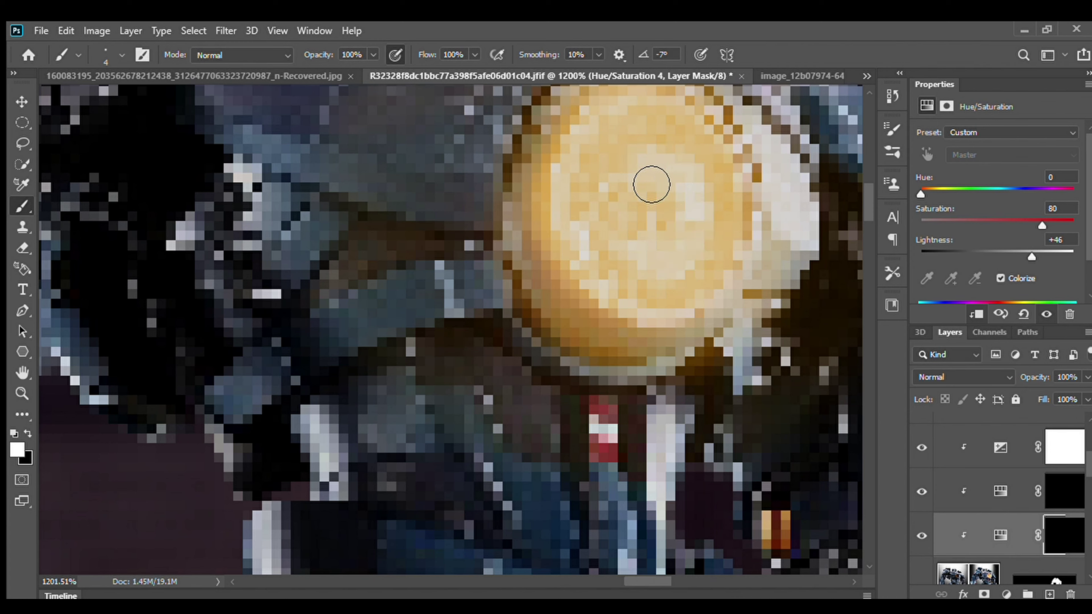
key(ctrl+2)
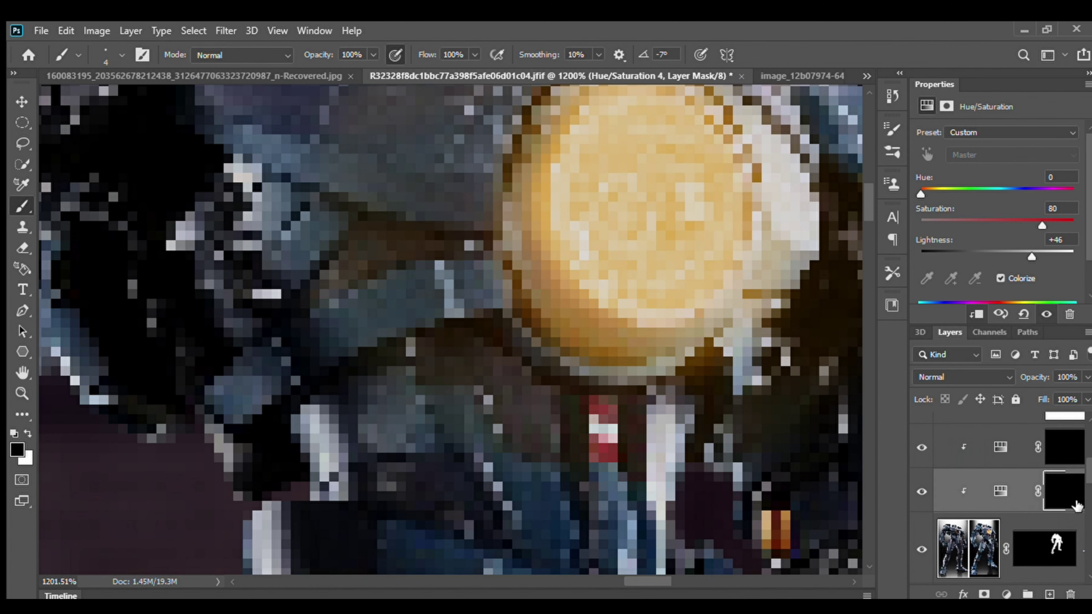
click(1064, 486)
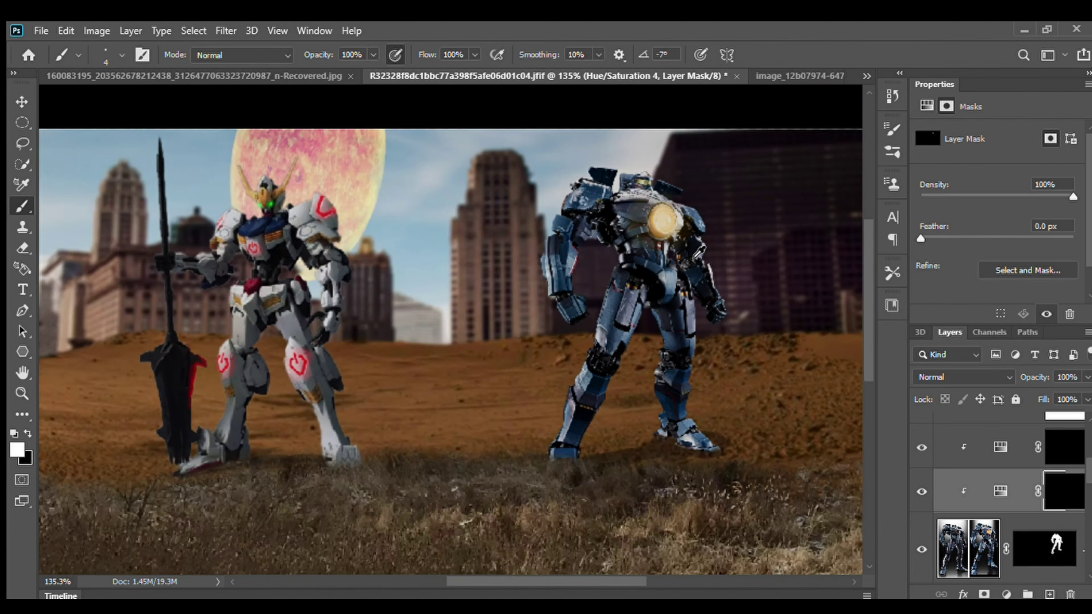
Refine the glow on the blue robot's round chest reactor on the lower Hue/Saturation mask with a size 4 brush
click(1065, 500)
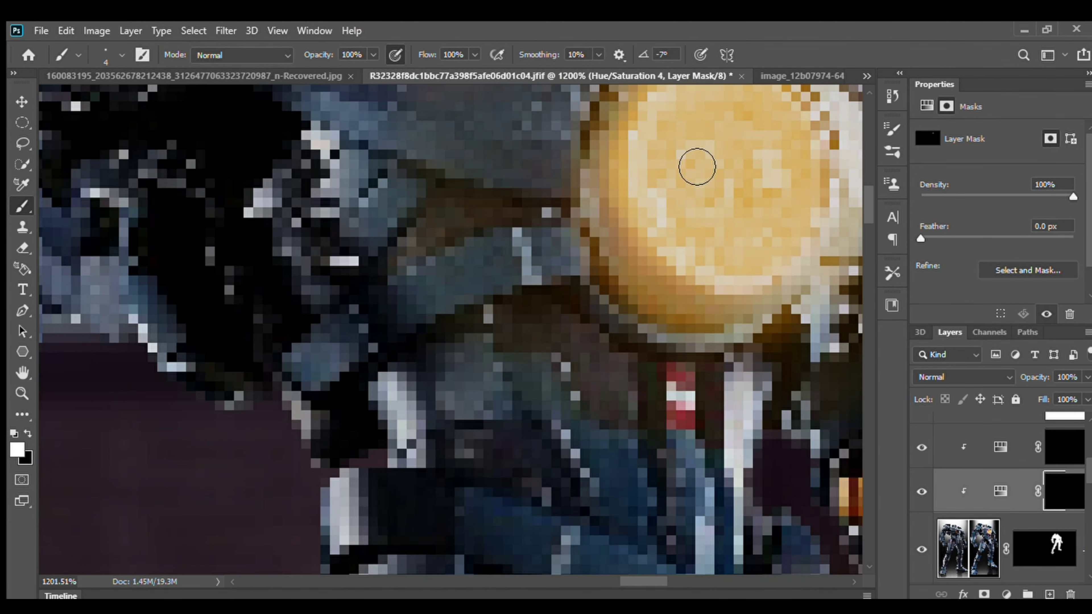
key(ctrl+0)
scroll(677, 291, down, 2)
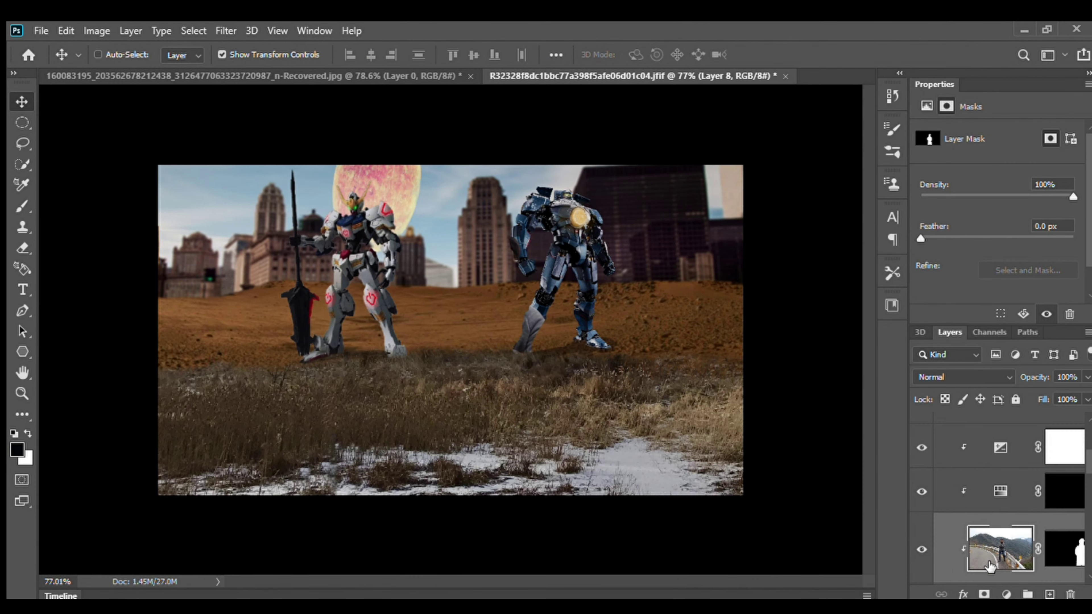
Move the cut-out man's layer to the top of the stack and place him standing between the robots in the foreground
drag(988, 567, 970, 430)
key(ctrl+t)
key(ctrl+0)
scroll(448, 360, up, 3)
scroll(449, 302, down, 3)
scroll(453, 236, up, 5)
scroll(471, 316, down, 3)
scroll(470, 316, up, 3)
scroll(469, 508, down, 3)
key(Return)
Blend the man's shoes into the snowy grass by painting on his layer mask with a size 14 grass brush
scroll(439, 504, up, 6)
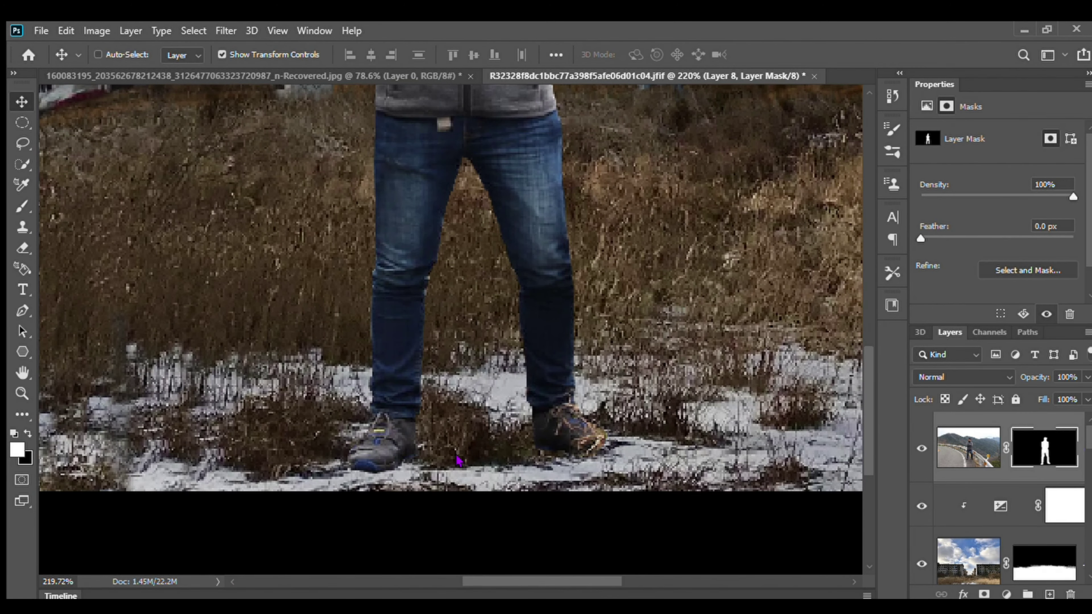
key(b)
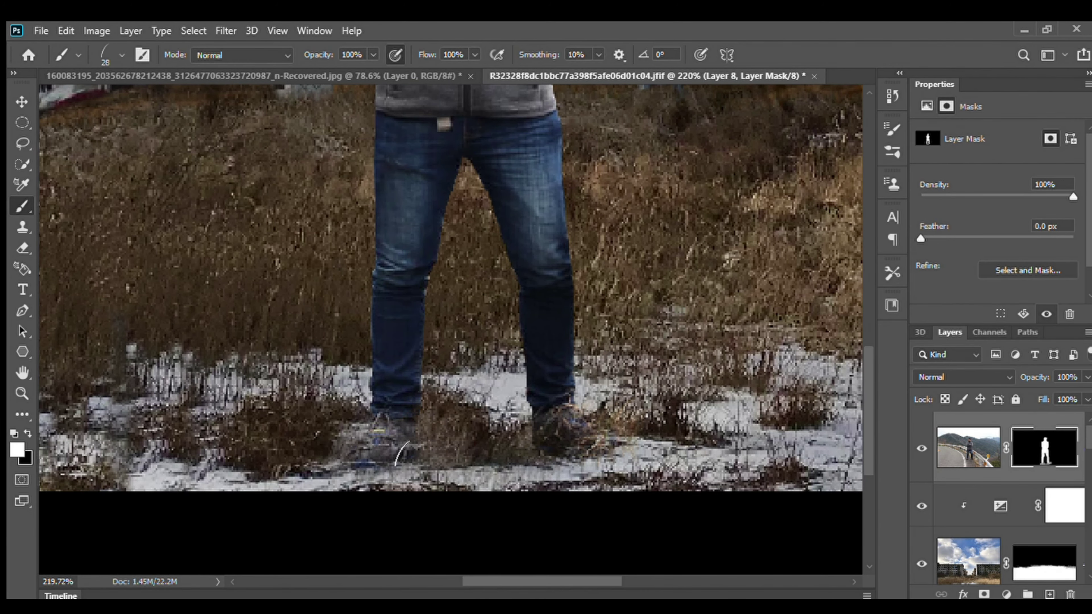
scroll(387, 443, up, 6)
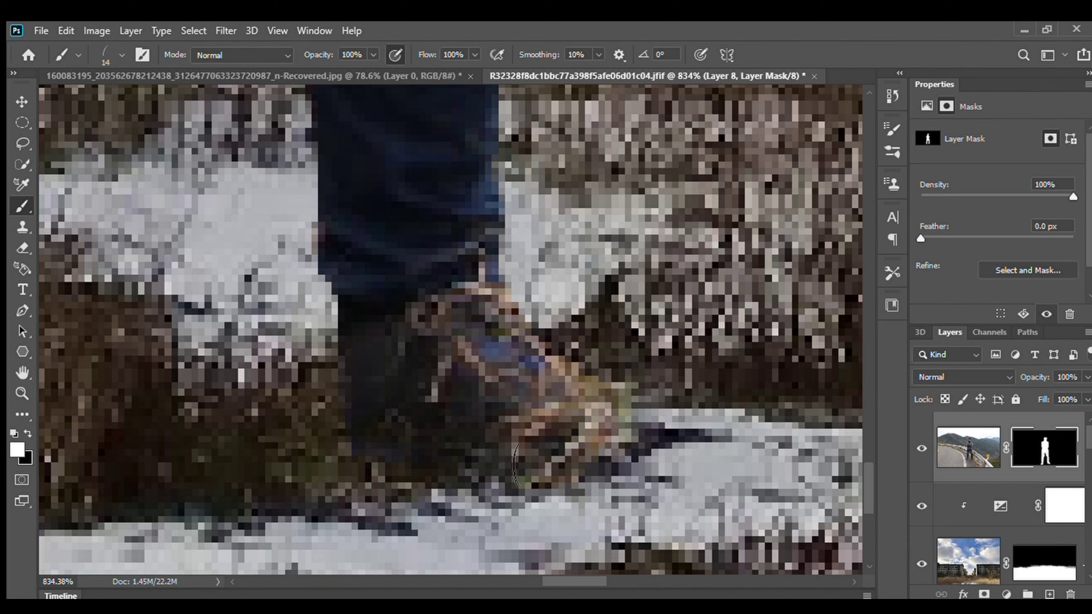
scroll(512, 452, down, 2)
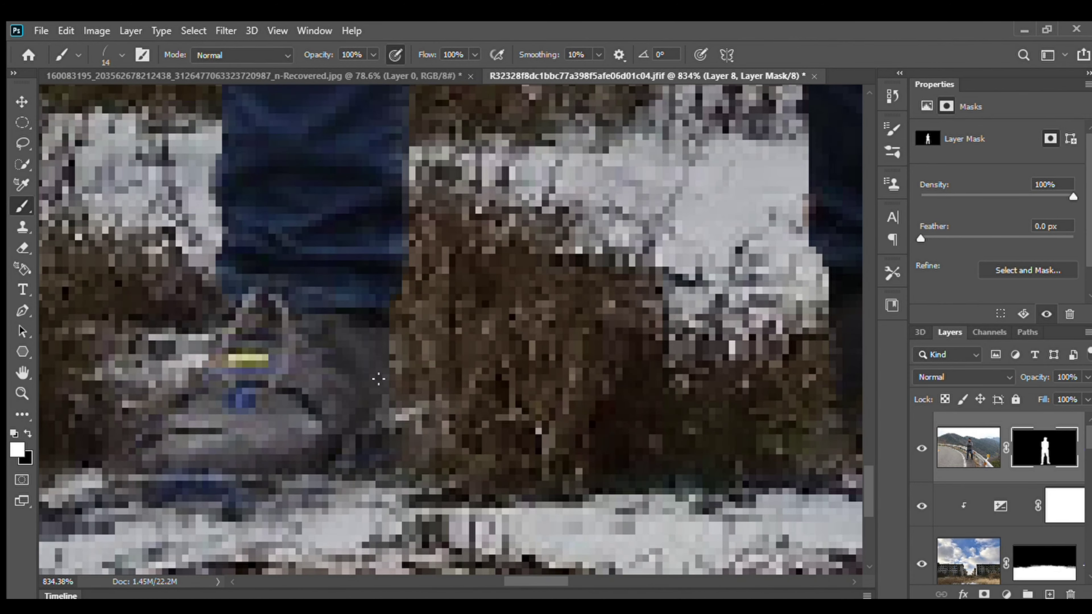
scroll(378, 378, down, 2)
key(x)
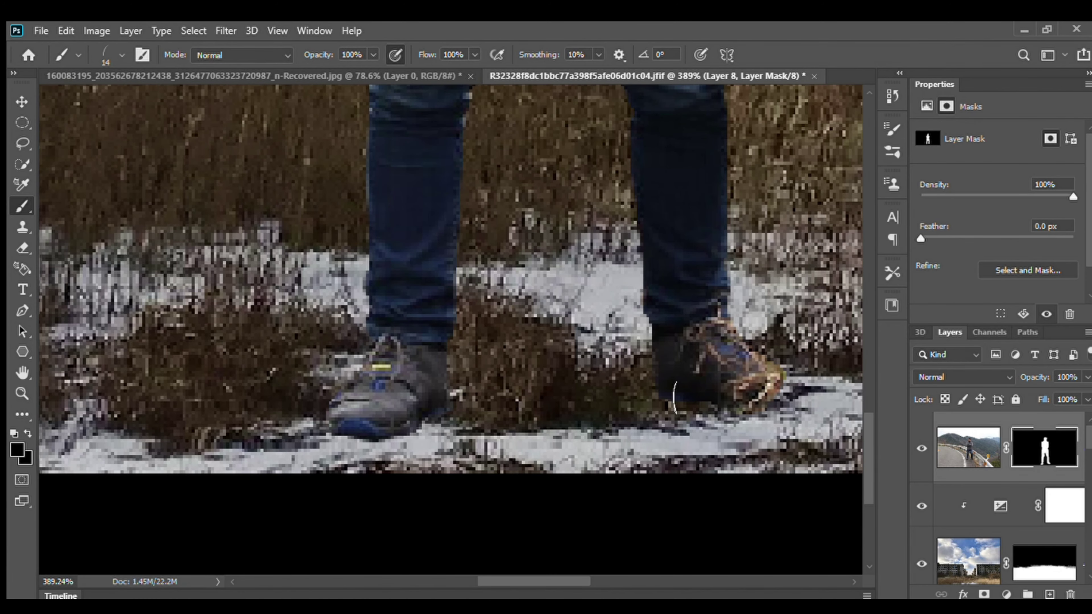
scroll(632, 406, up, 1)
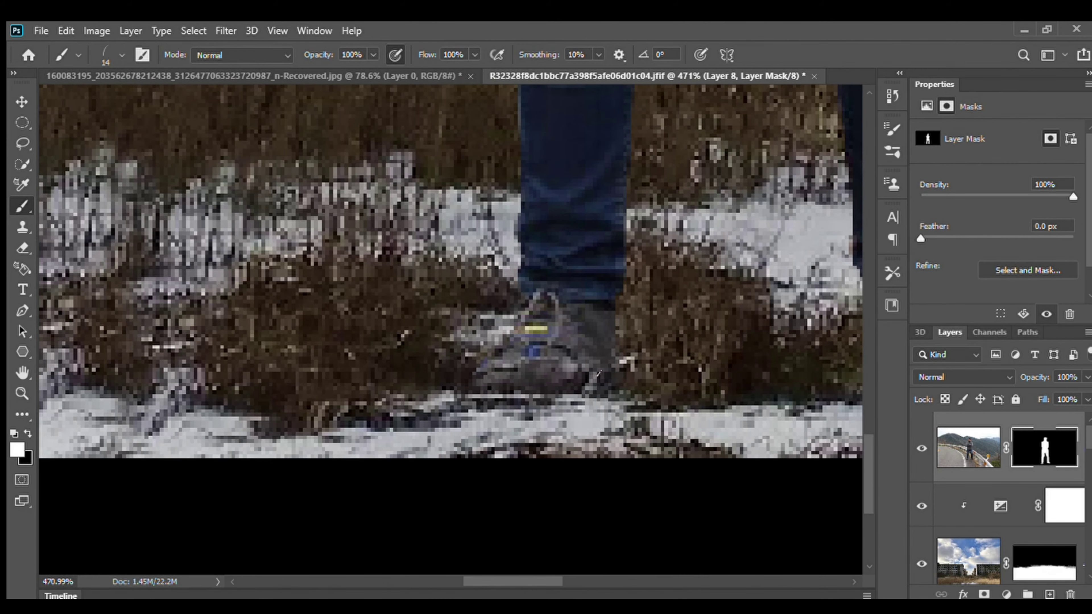
scroll(597, 373, right, 3)
scroll(546, 407, down, 1)
key(alt+[)
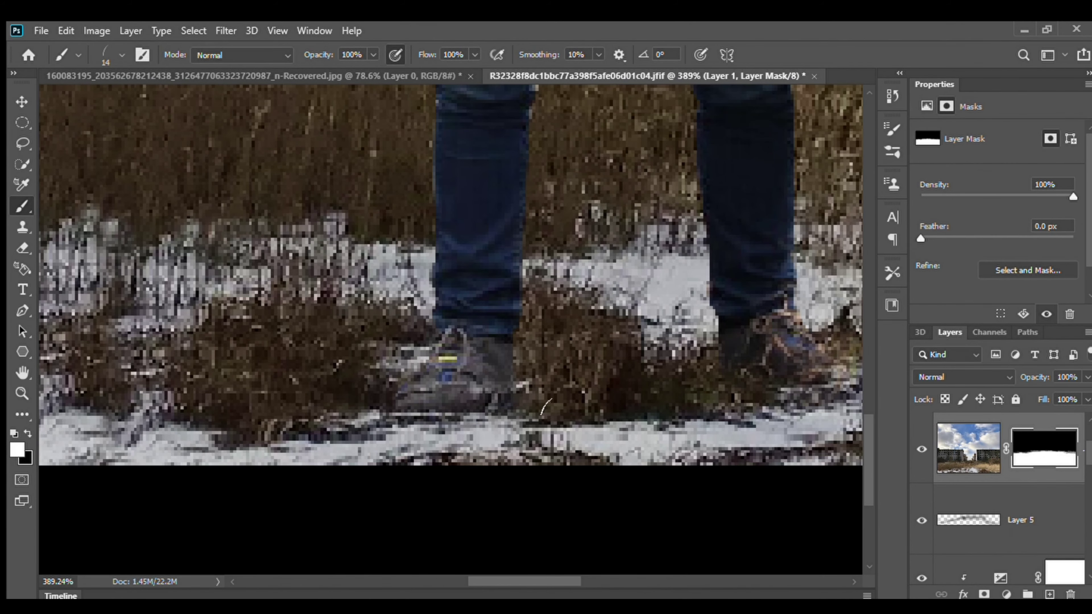
key(ctrl+z)
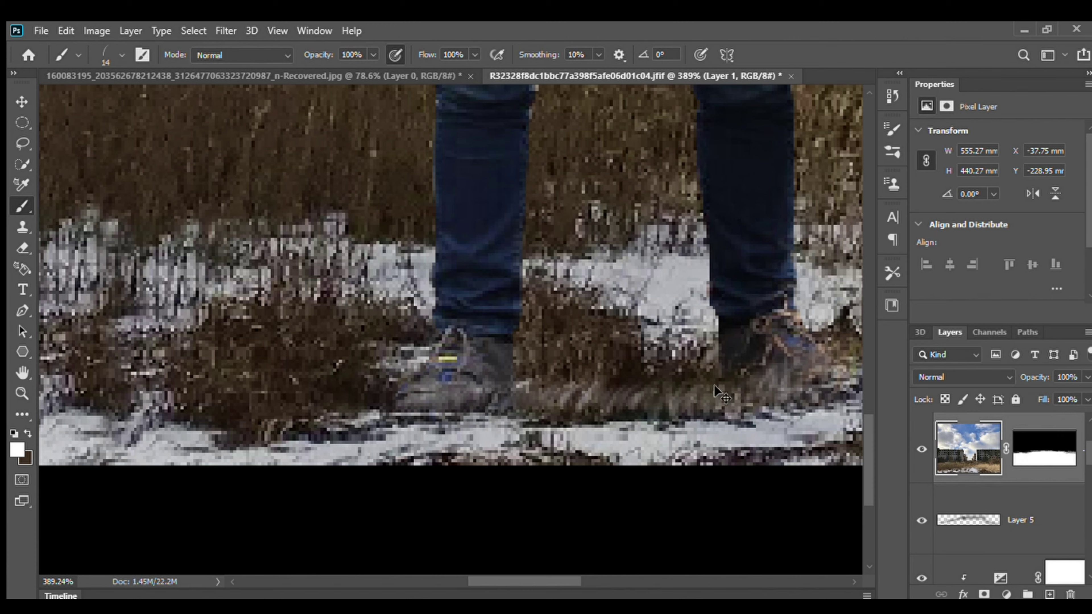
key(ctrl+shift+z)
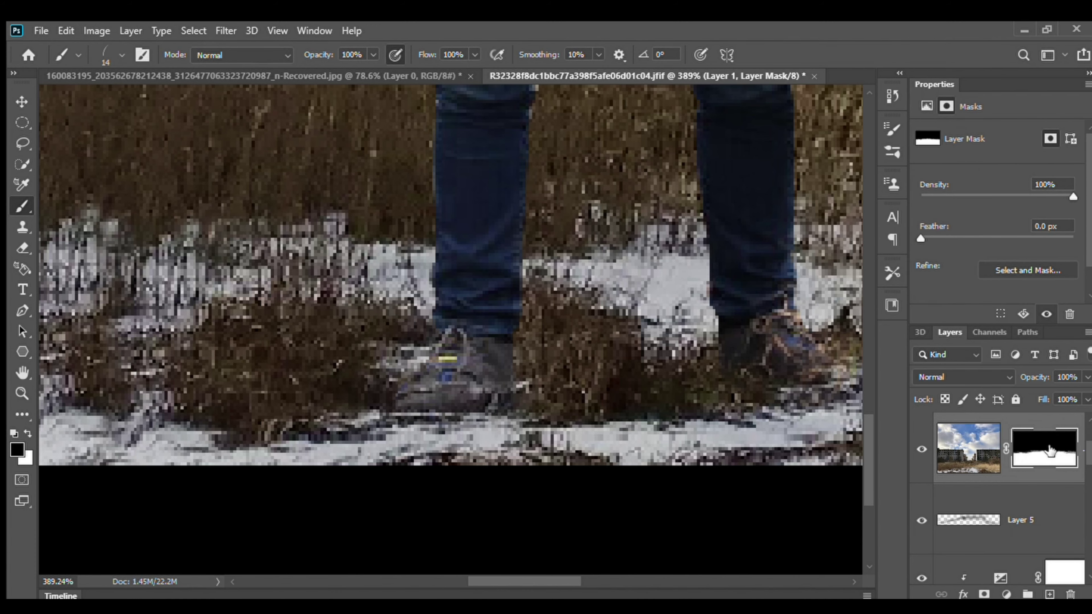
key(alt+])
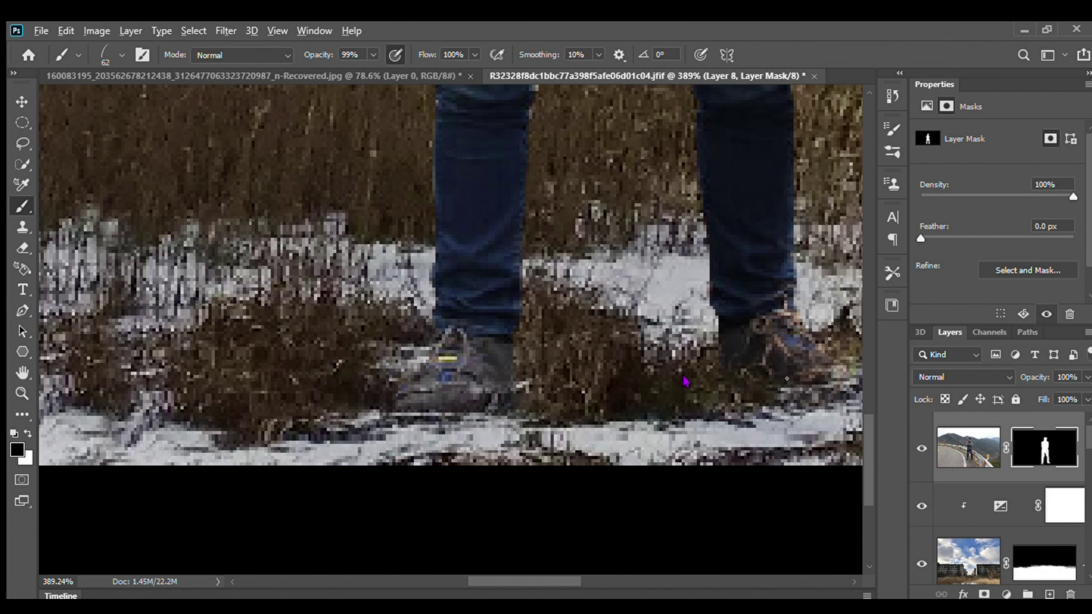
Clip an Exposure adjustment to the man with exposure +0.24 and gamma correction 0.92
key(ctrl+minus)
key(ctrl+minus)
key(ctrl+0)
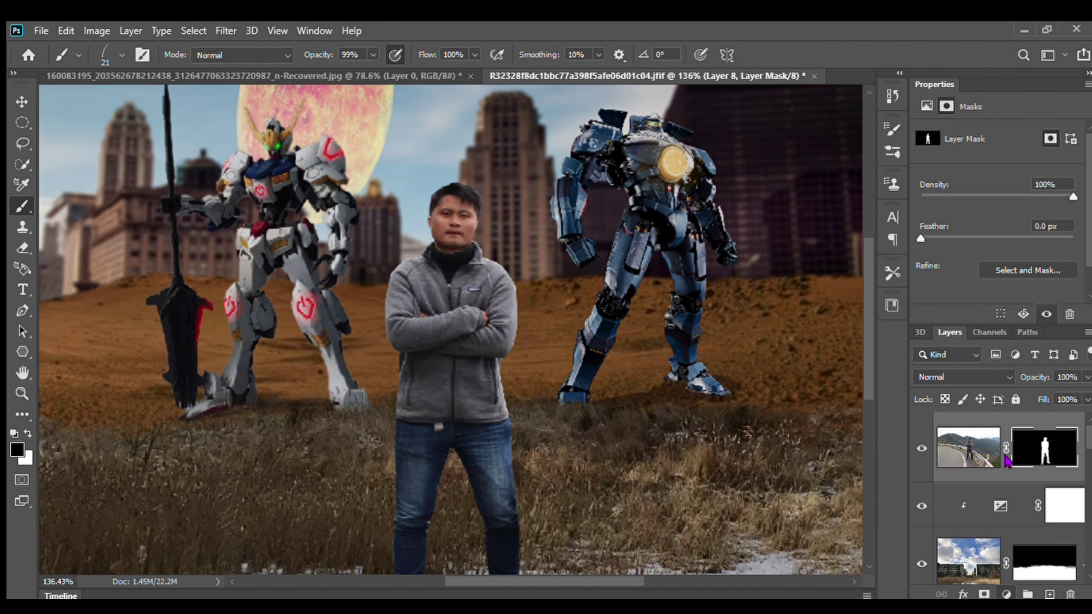
drag(997, 172, 999, 172)
key(ctrl+minus)
key(ctrl+minus)
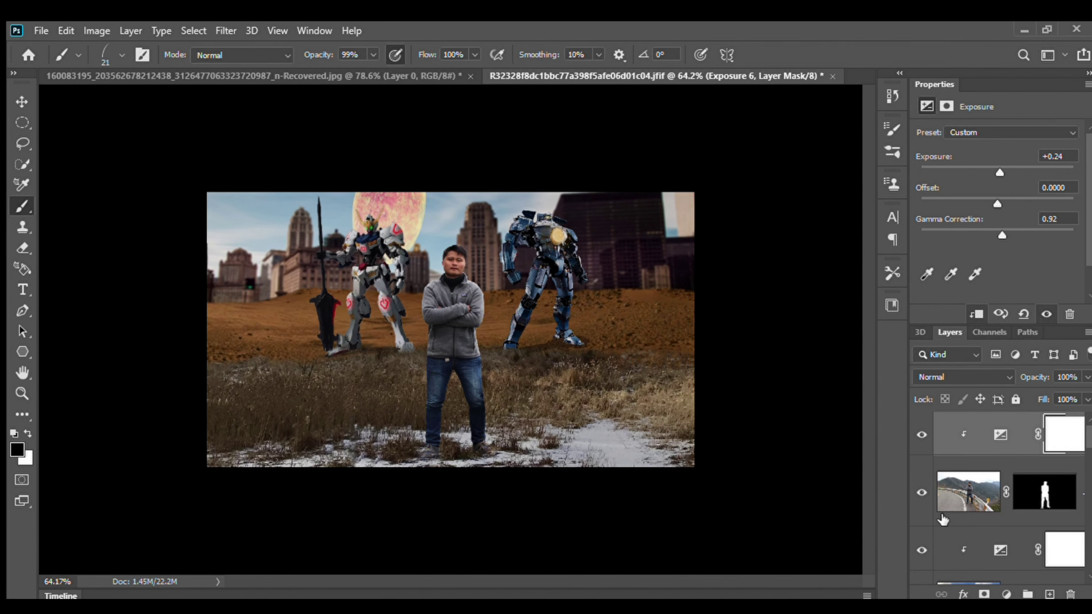
Scale the sun layer to 81.47% and move it between the Gundam and the man
scroll(1002, 494, down, 2)
click(1024, 506)
key(v)
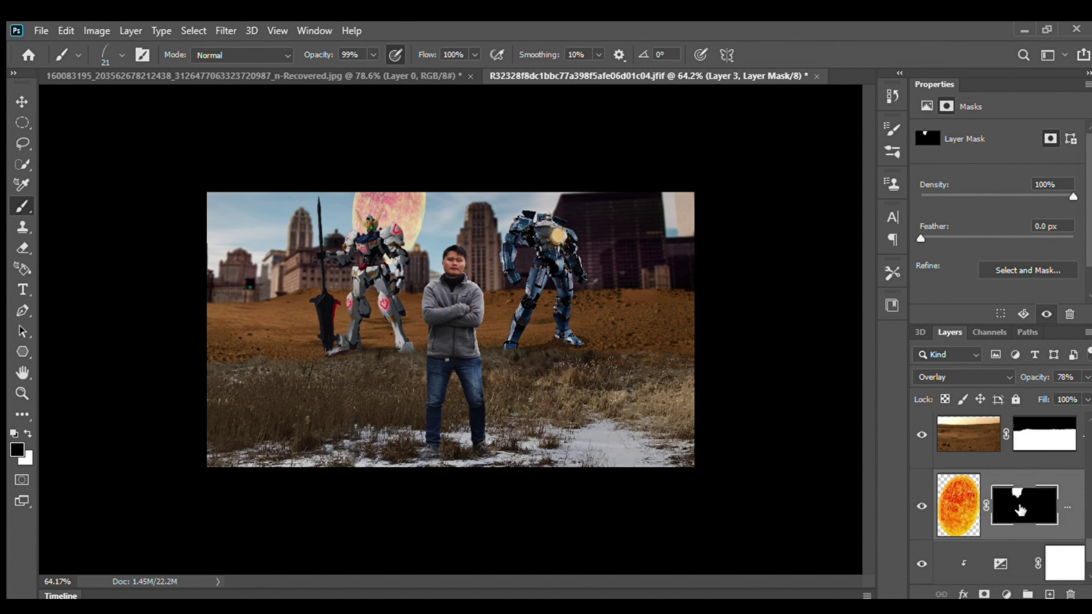
key(ctrl+t)
drag(400, 276, 401, 241)
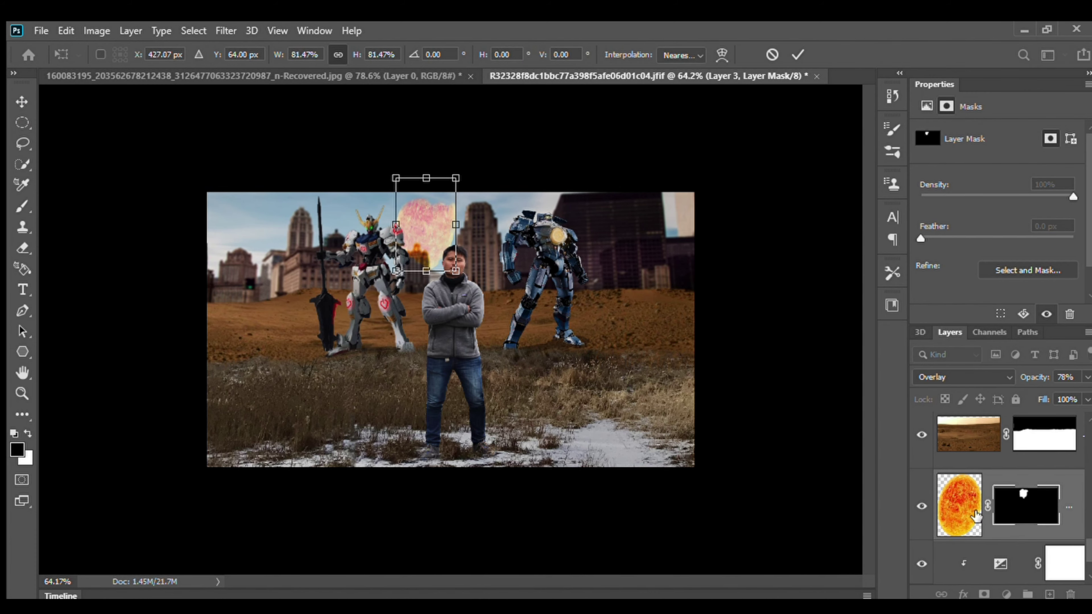
key(Return)
Paint on the sun's layer mask to reveal its full edge in the sky and hide it over the building
key(b)
key(x)
scroll(422, 176, up, 6)
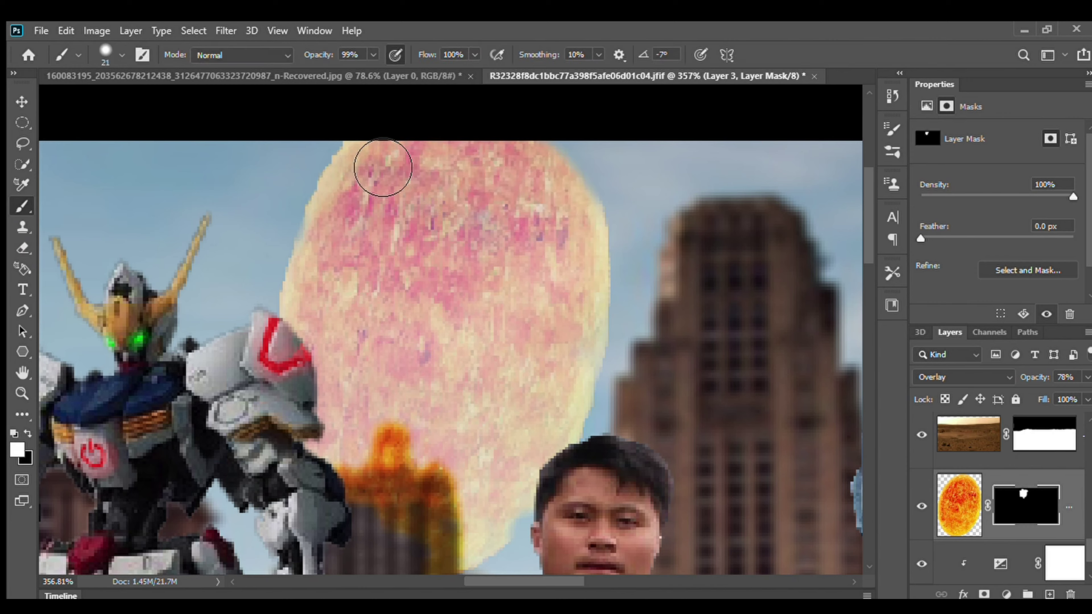
scroll(437, 182, down, 5)
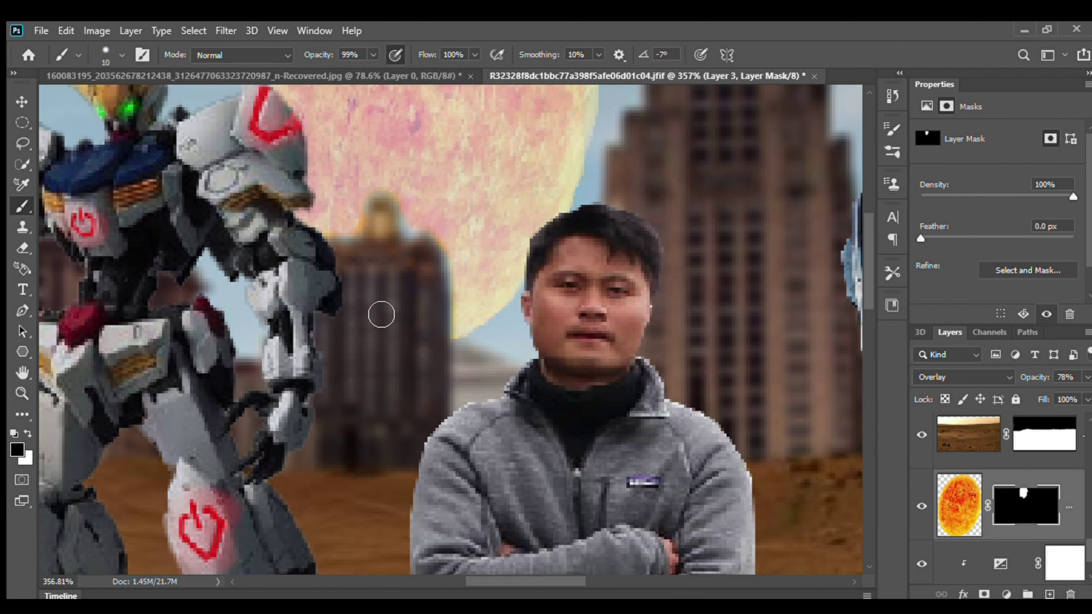
scroll(381, 320, up, 5)
key(bracketleft)
key(bracketleft)
key(bracketleft)
key(x)
Set the blue robot's Exposure adjustment to exposure -0.52 and gamma correction 0.63
scroll(202, 322, down, 10)
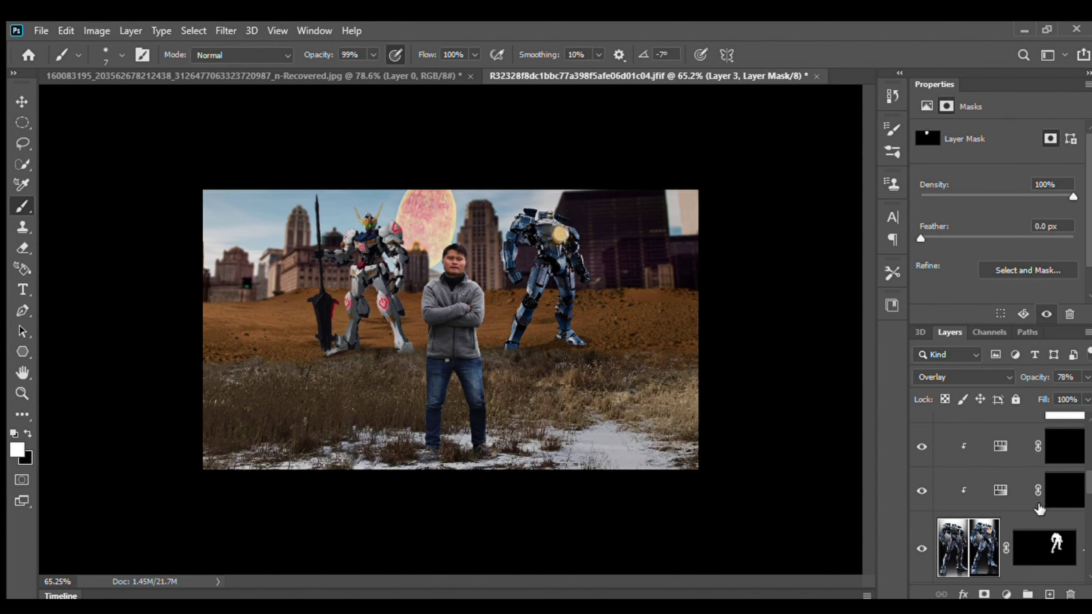
key(alt+bracketleft)
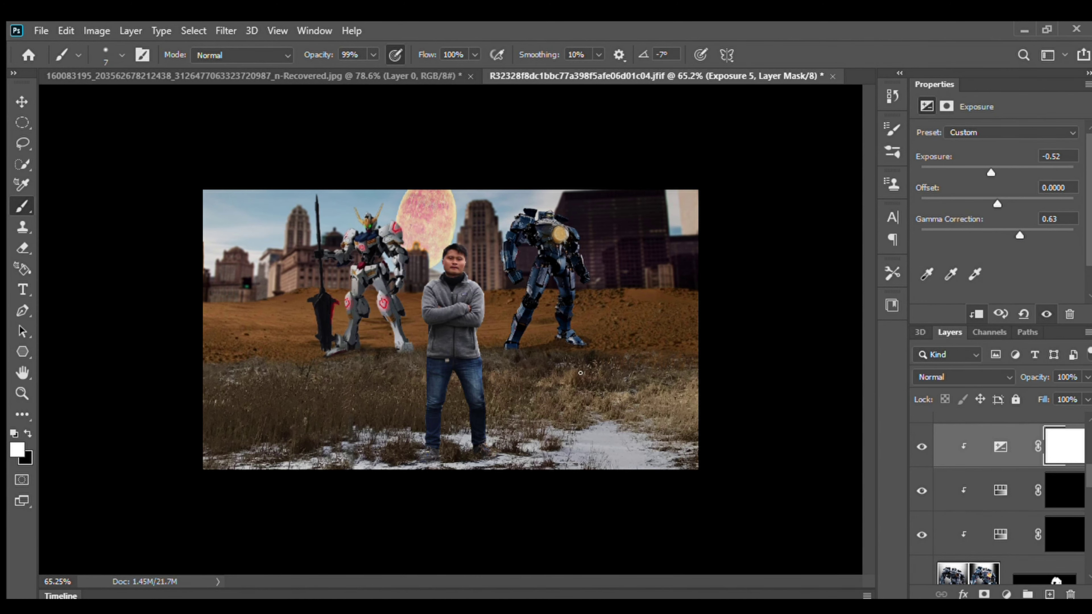
scroll(451, 329, up, 1)
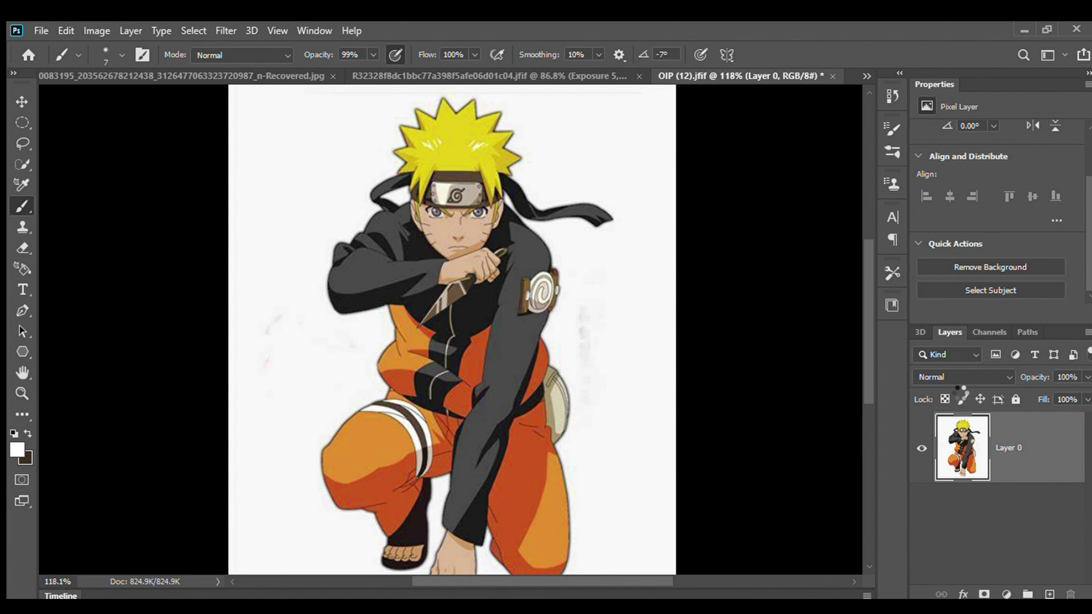
Remove the background in OIP (12).jfif and mask out the white gap between Naruto's leg and arm with a size 3 brush
scroll(412, 426, up, 6)
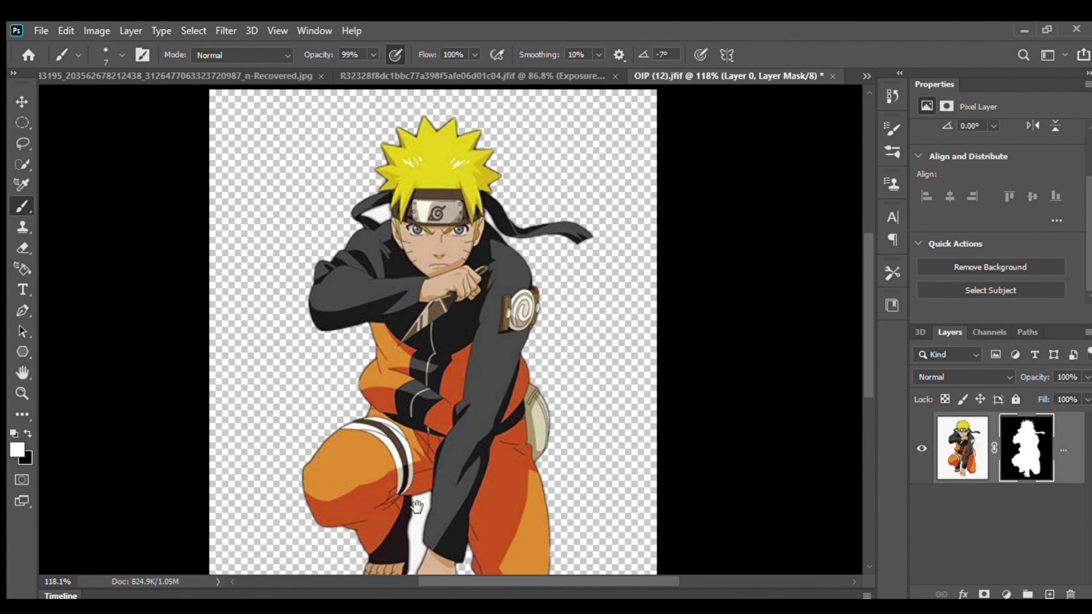
key(bracketleft)
key(bracketleft)
key(bracketleft)
key(bracketleft)
scroll(412, 425, up, 3)
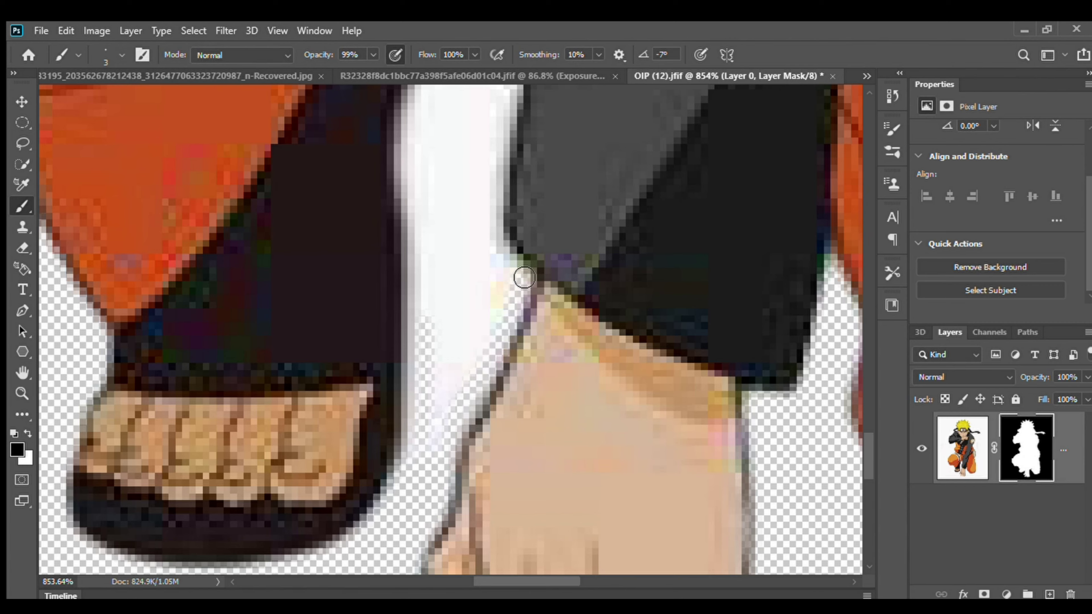
scroll(444, 308, up, 2)
drag(452, 234, 466, 384)
scroll(411, 203, up, 3)
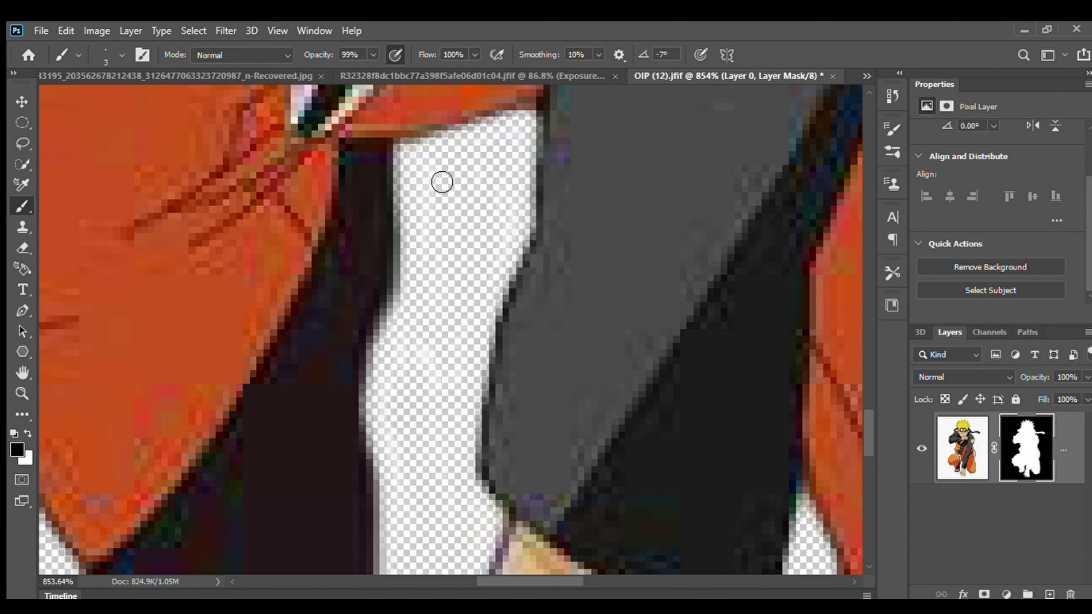
Mask out the white area inside the headband loop beside Naruto's hair, using brush sizes 1 and 3
scroll(442, 182, down, 5)
scroll(329, 354, up, 6)
key(bracketleft)
key(bracketleft)
drag(353, 297, 454, 285)
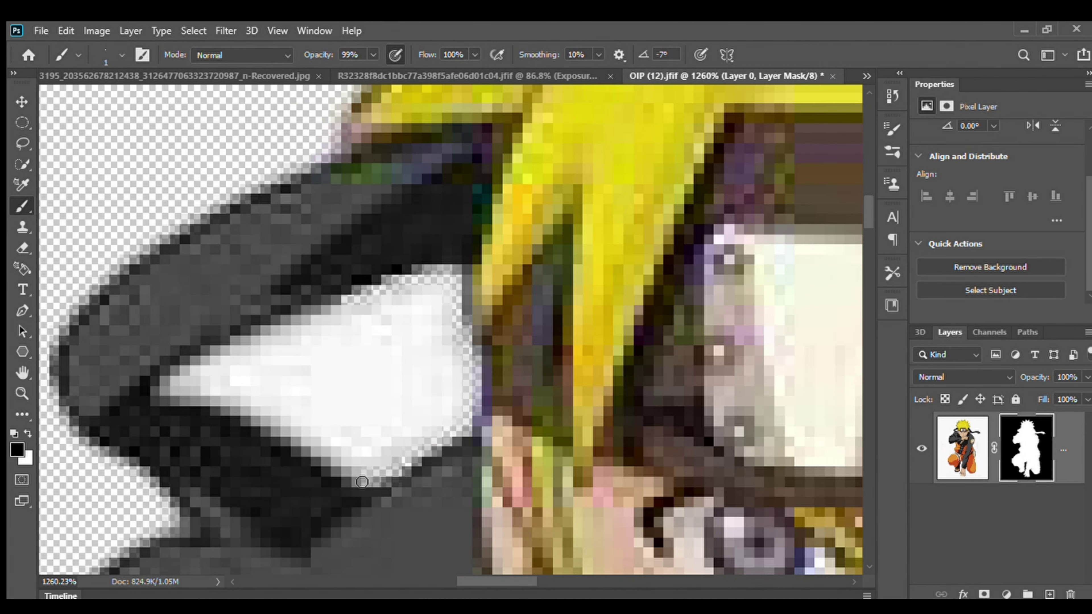
mouse_move(349, 335)
mouse_down()
mouse_move(217, 395)
mouse_move(385, 430)
mouse_up()
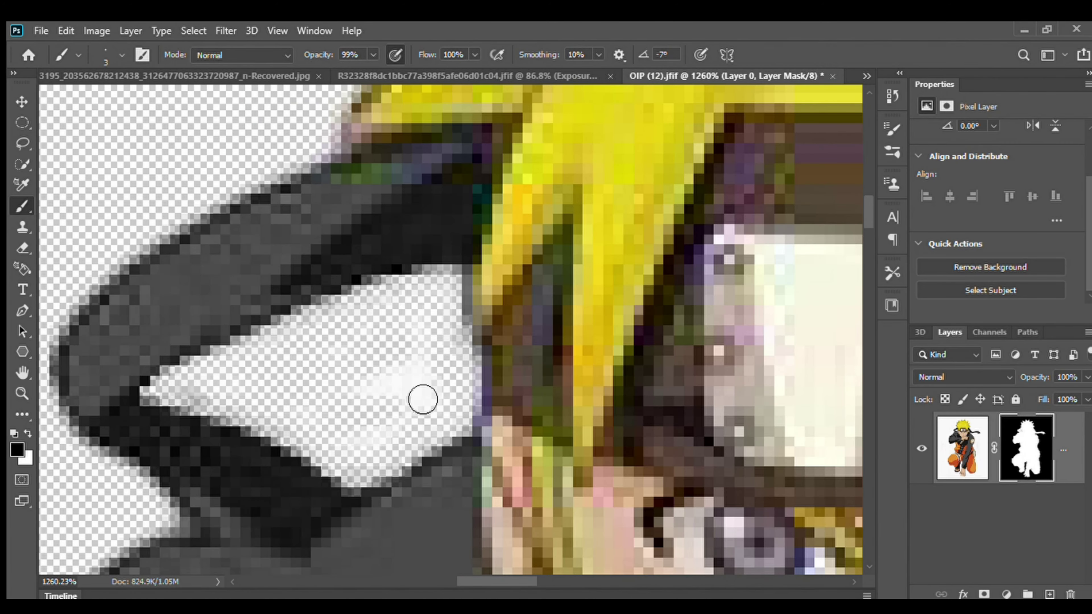
Mask out the narrow white gap between Naruto's face and the trailing headband, and clean up the mask near his knee
scroll(423, 362, down, 4)
scroll(512, 261, up, 5)
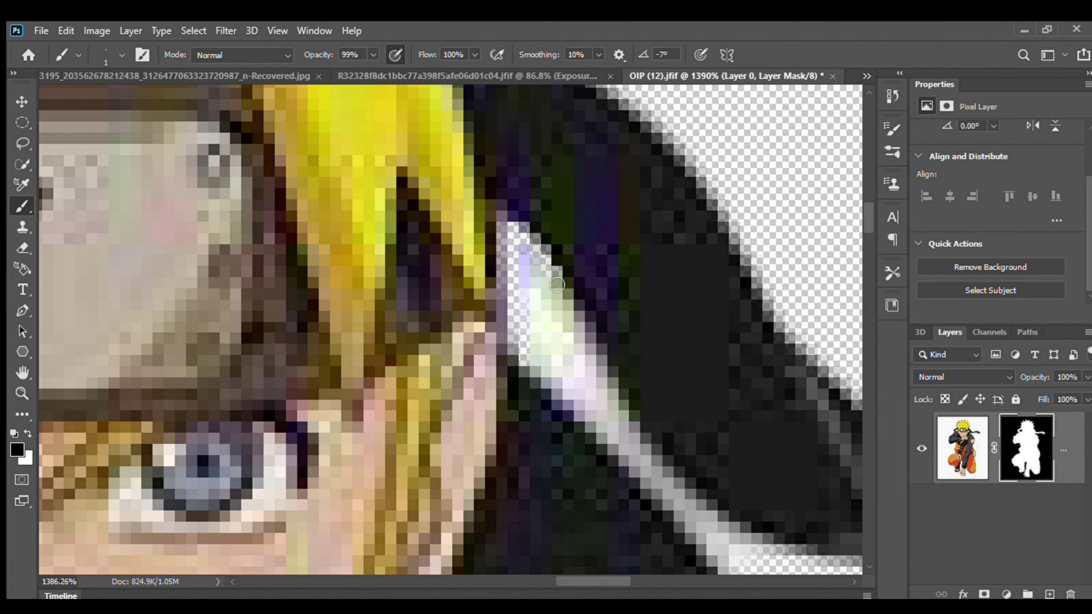
scroll(615, 440, down, 2)
scroll(604, 434, down, 3)
scroll(387, 209, up, 6)
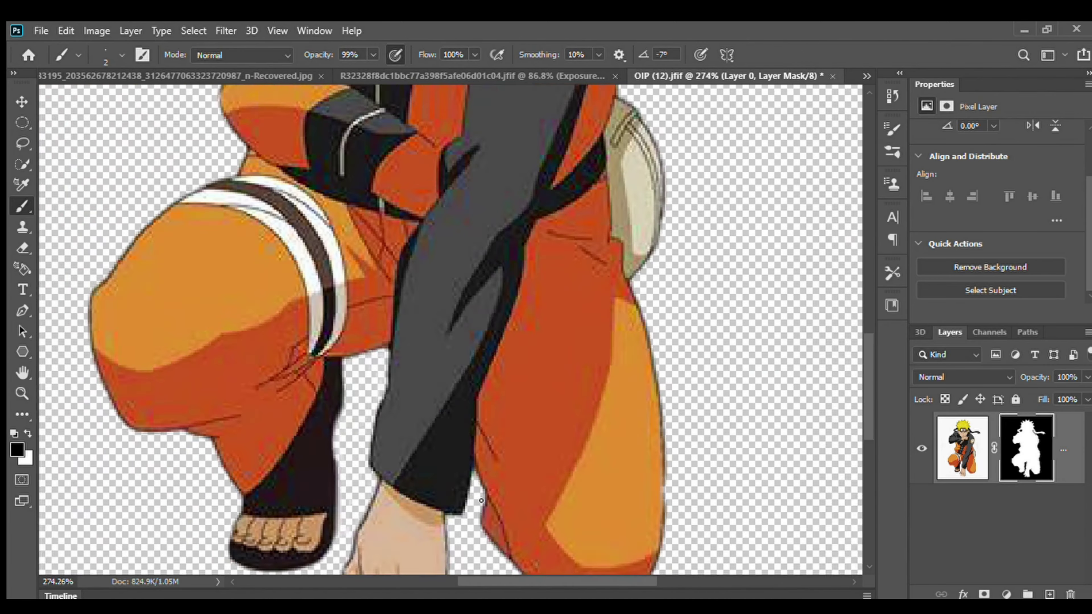
Bring the Naruto cutout into the city composite and scale it to about 52%, kneeling beside the man
scroll(387, 209, down, 8)
key(v)
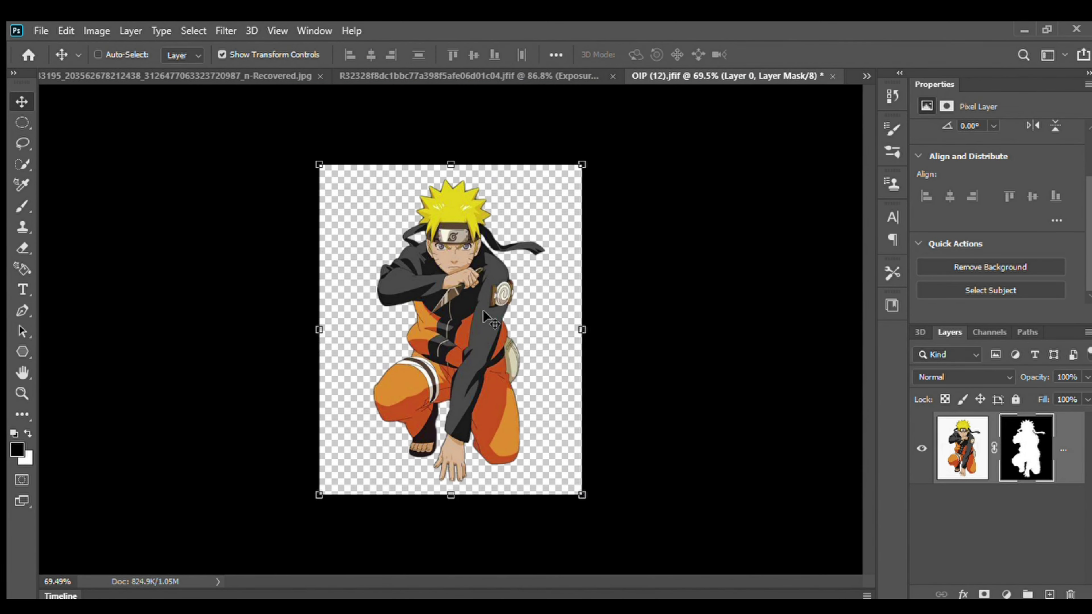
drag(430, 327, 327, 406)
key(ctrl+t)
key(ctrl+0)
drag(476, 471, 435, 435)
key(ctrl+0)
mouse_move(354, 402)
mouse_down()
mouse_move(634, 413)
mouse_move(357, 420)
mouse_up()
key(ctrl+0)
mouse_move(248, 418)
mouse_down()
mouse_move(258, 418)
mouse_move(234, 416)
mouse_up()
key(ctrl+0)
drag(331, 438, 347, 438)
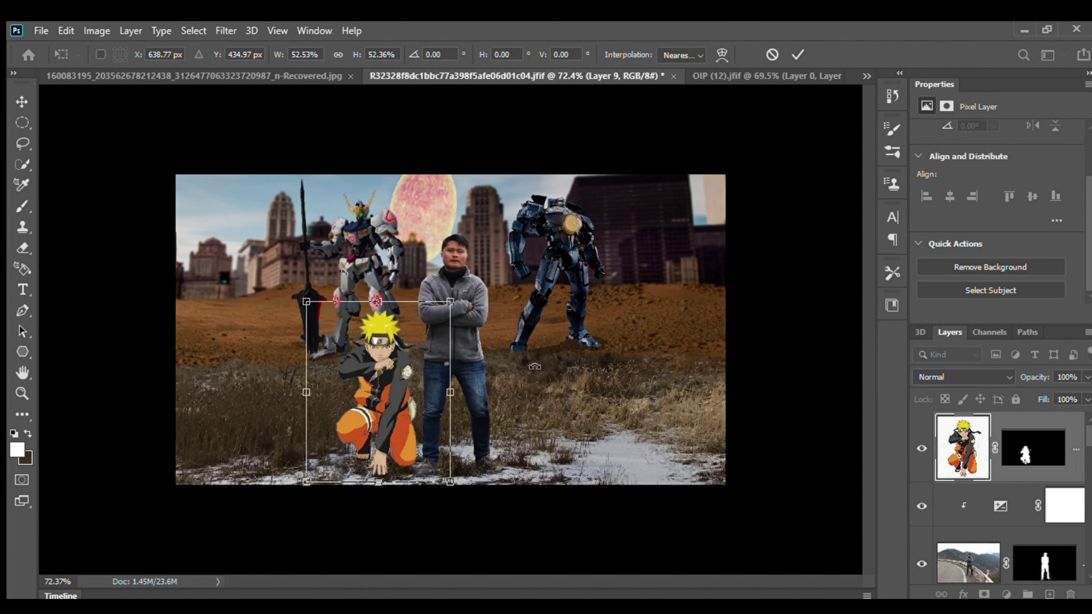
Fine-tune Naruto's height, width and position beside the man and apply the transform
key(ctrl+0)
drag(353, 303, 353, 298)
drag(240, 425, 254, 425)
drag(451, 425, 439, 425)
scroll(514, 343, up, 2)
key(ctrl+0)
scroll(500, 386, up, 2)
key(Return)
Blend the bottom of Naruto's resting knee into the grass by painting on his layer mask with the grass-shaped brush
key(ctrl+backslash)
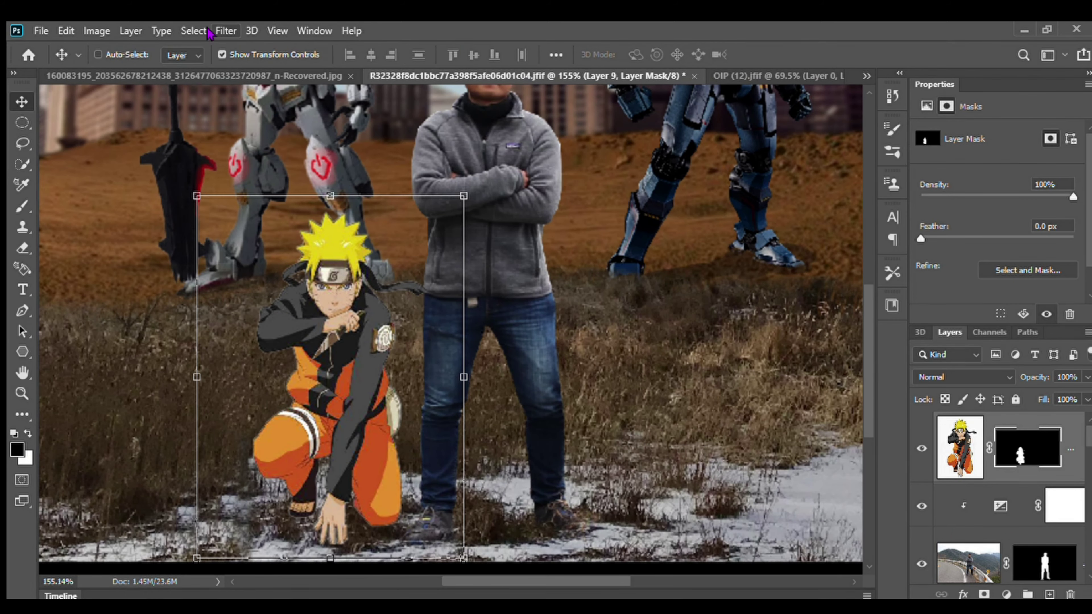
key(h)
key(v)
key(ctrl+0)
scroll(306, 515, up, 10)
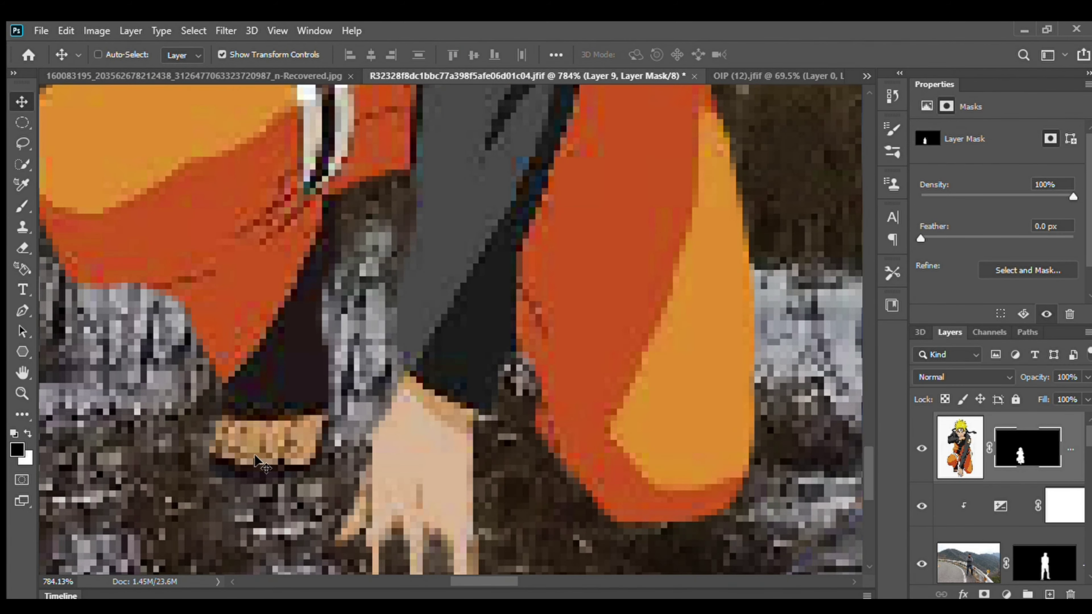
key(b)
scroll(258, 477, down, 3)
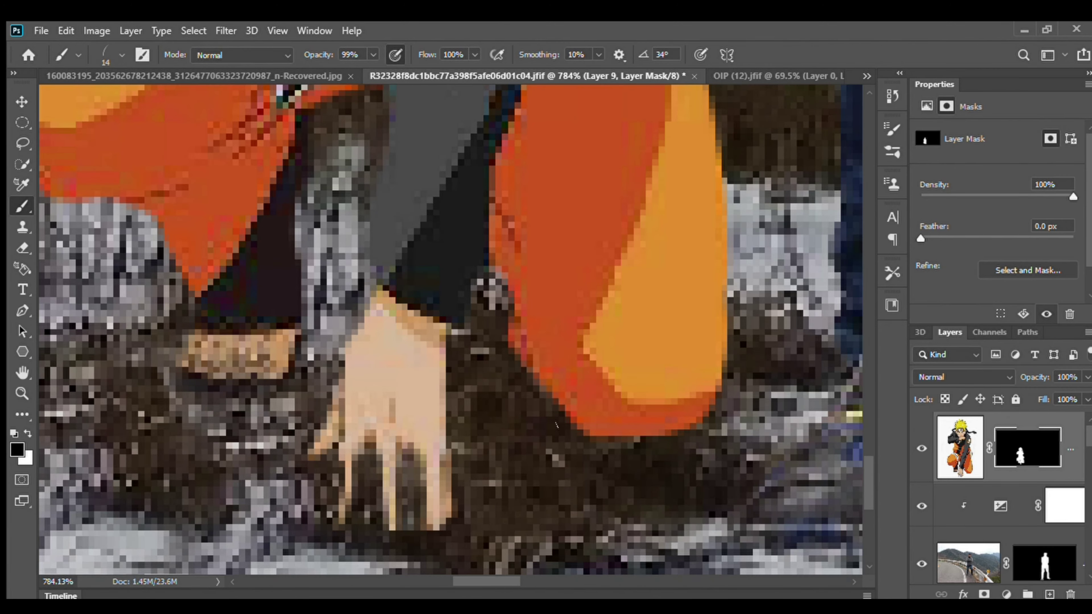
scroll(454, 475, down, 4)
scroll(454, 475, up, 4)
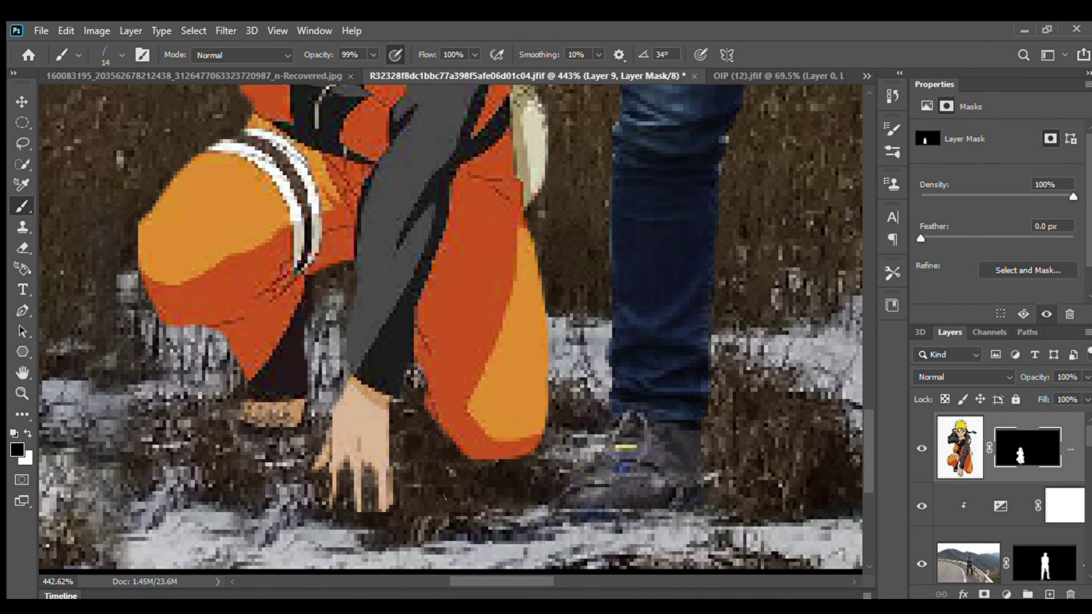
scroll(350, 471, down, 3)
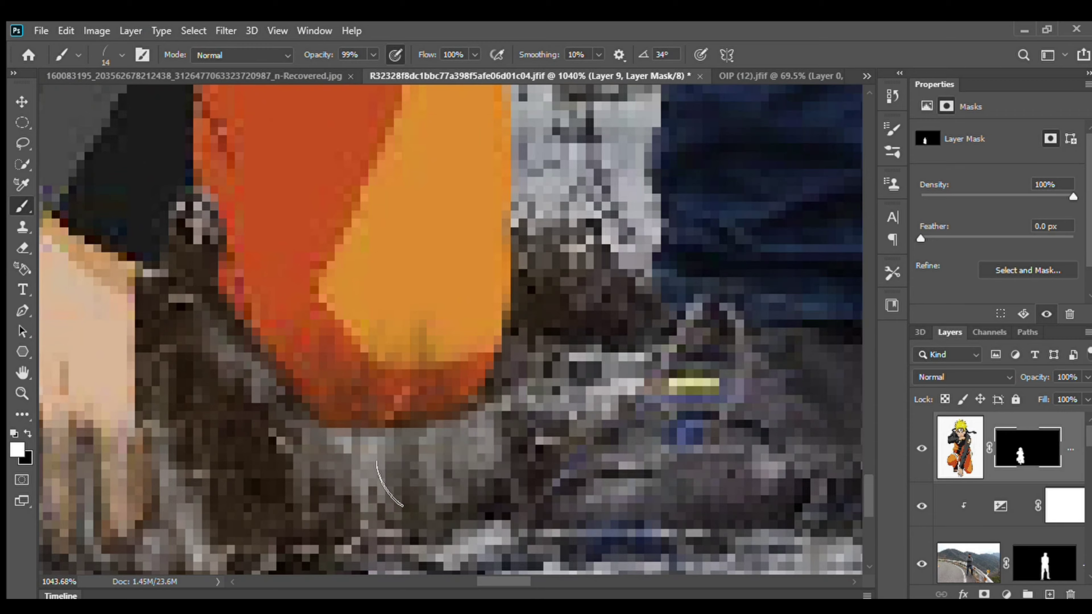
key(x)
Blend Naruto's fingertips and toes into the snowy grass on his layer mask, and select the man's layer mask
scroll(352, 507, up, 4)
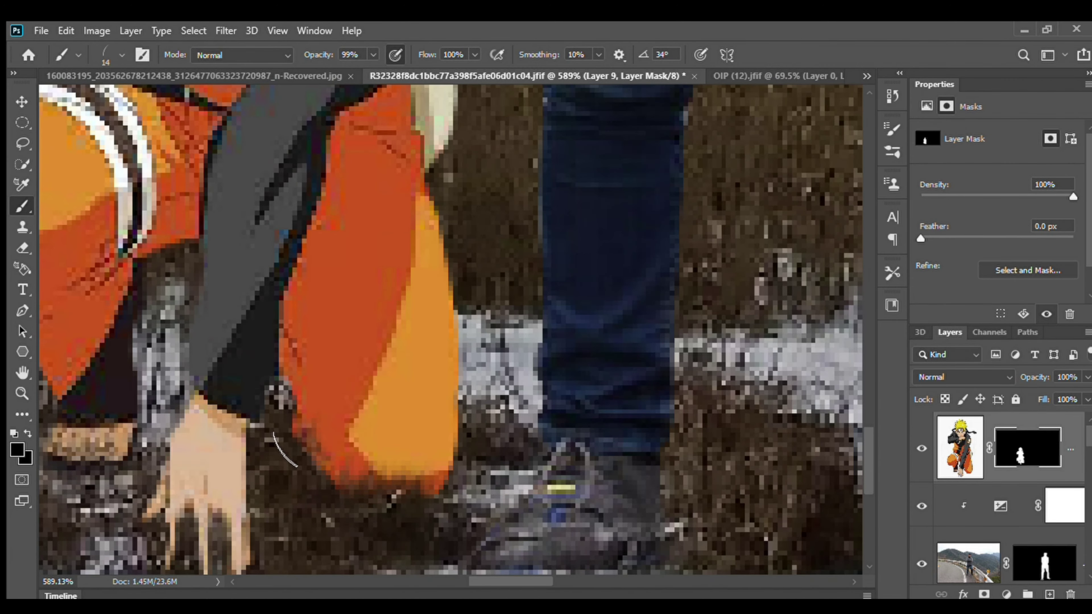
scroll(283, 450, down, 5)
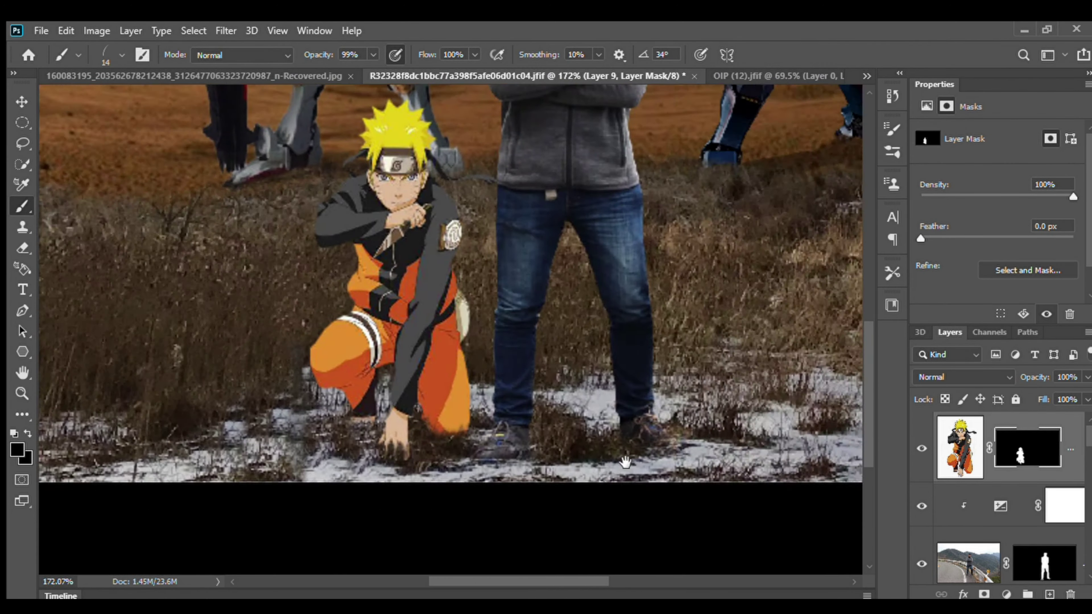
scroll(465, 473, up, 3)
ctrl+click(465, 473)
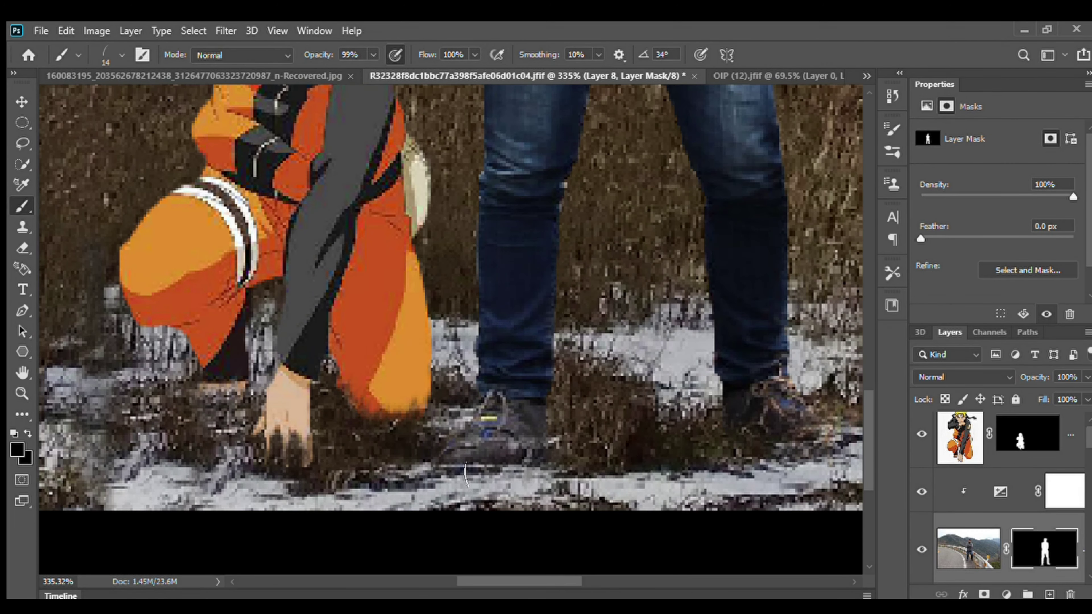
scroll(465, 474, down, 4)
Add a new layer above Naruto and paint dark ground shadows around his hand, foot and knee at 41% opacity
key(ctrl+shift+alt+n)
scroll(421, 402, up, 6)
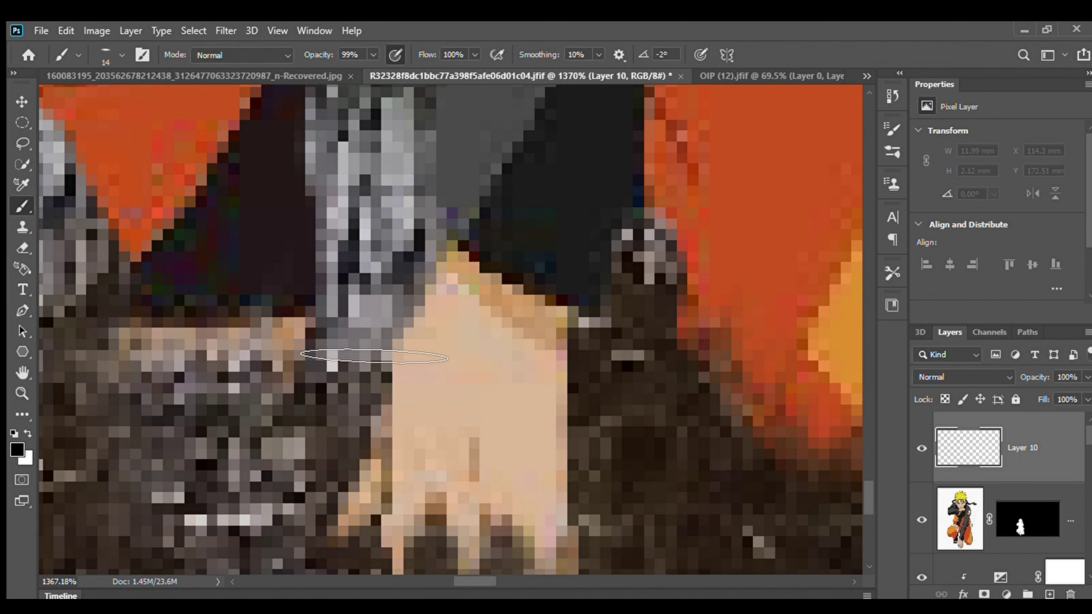
key(4)
key(1)
key(bracketleft)
key(bracketleft)
scroll(479, 402, down, 5)
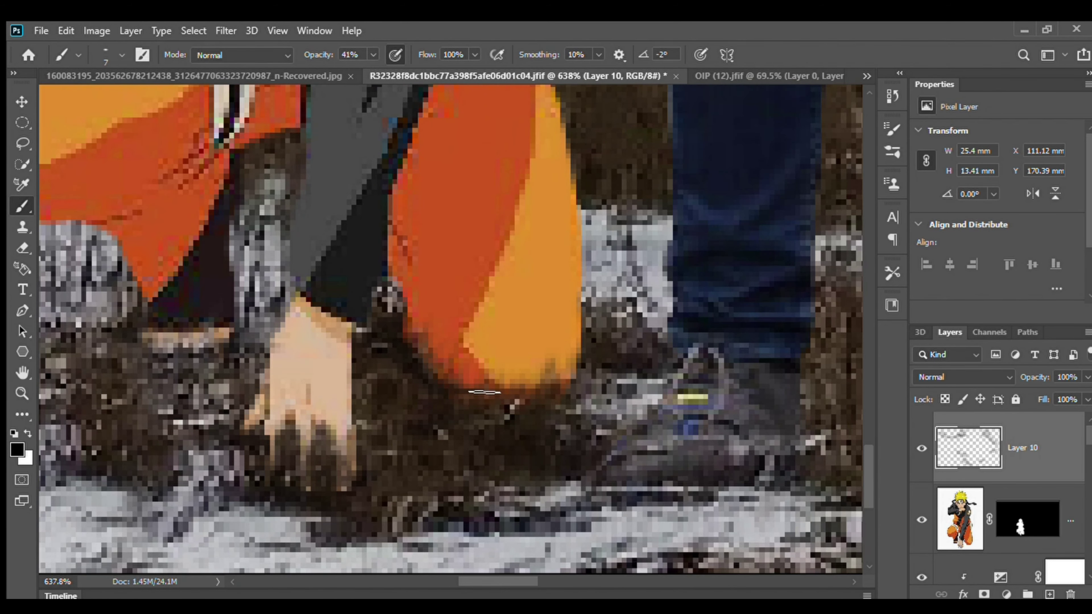
Add a new layer above the man and paint soft dark shading around his shoes at 41% opacity, undoing the last stroke
scroll(478, 402, down, 5)
ctrl+click(365, 451)
scroll(264, 480, up, 5)
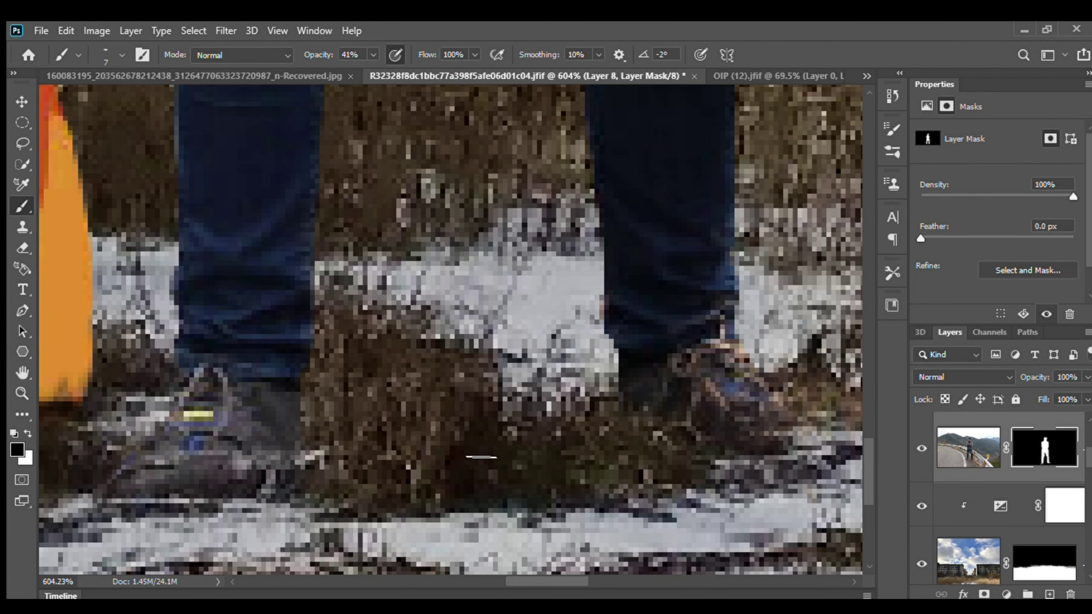
click(1049, 594)
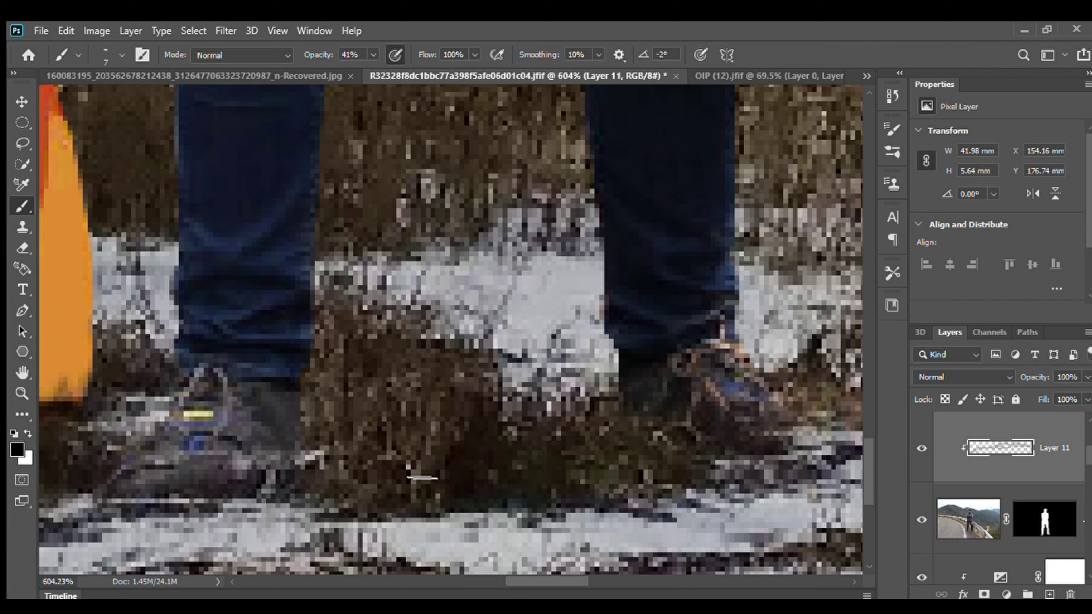
scroll(370, 481, down, 10)
scroll(370, 481, up, 5)
key(ctrl+z)
Darken Naruto with a clipped Exposure adjustment, setting exposure to -0.17 and gamma correction to 0.81
click(1064, 497)
drag(998, 235, 1009, 235)
drag(997, 172, 995, 172)
scroll(447, 417, down, 3)
scroll(447, 417, up, 2)
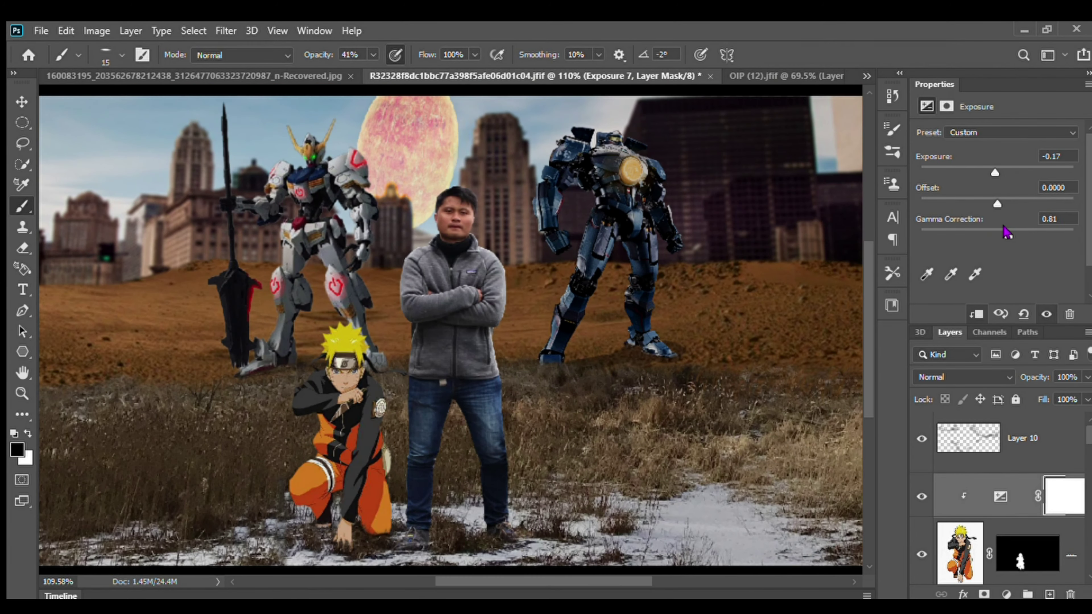
Refine the grass edge along the bottom of Naruto's knee on his layer mask at 100% brush opacity
click(1027, 554)
scroll(376, 446, up, 8)
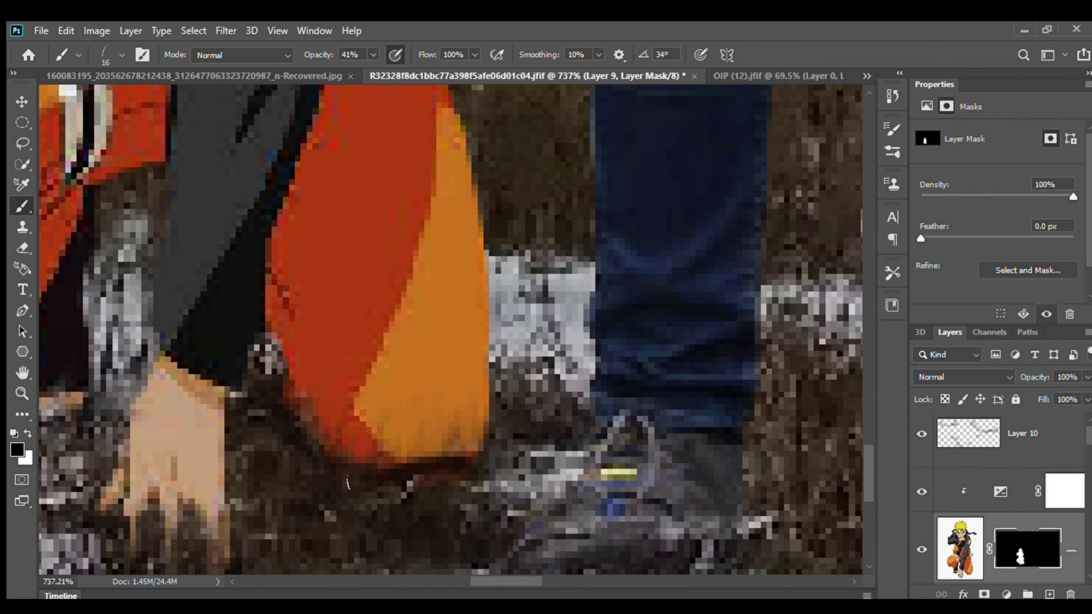
key(0)
scroll(430, 409, down, 11)
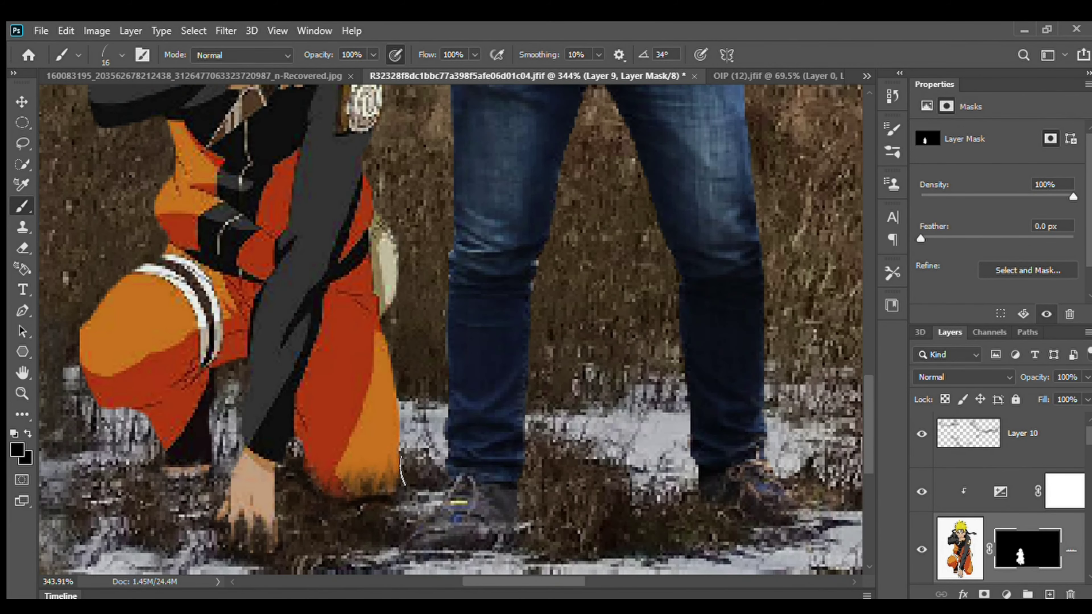
scroll(473, 430, up, 5)
scroll(535, 450, down, 5)
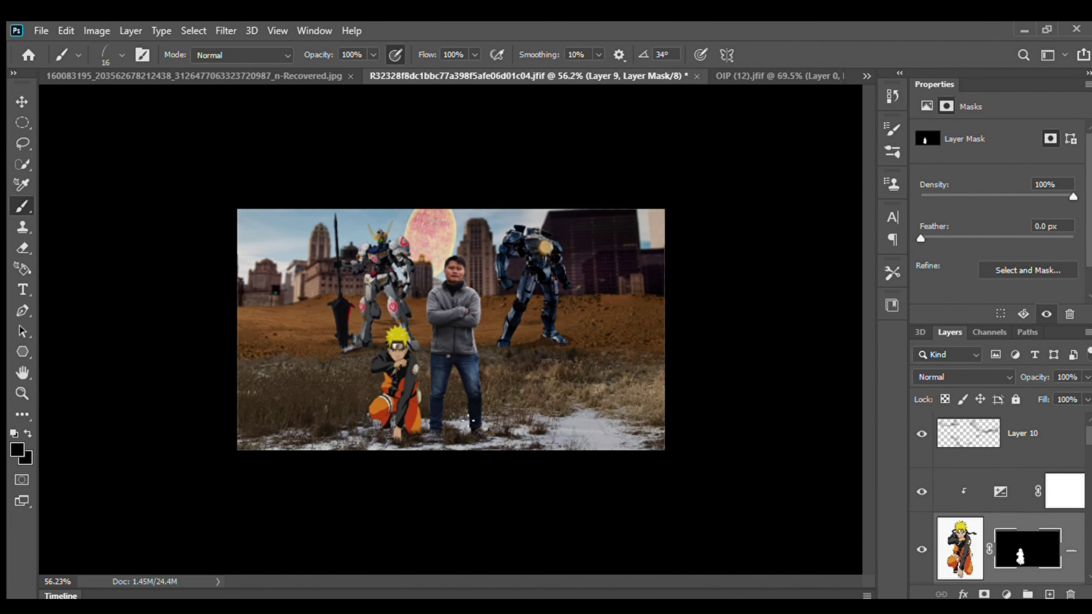
scroll(1032, 494, down, 3)
scroll(1065, 428, up, 4)
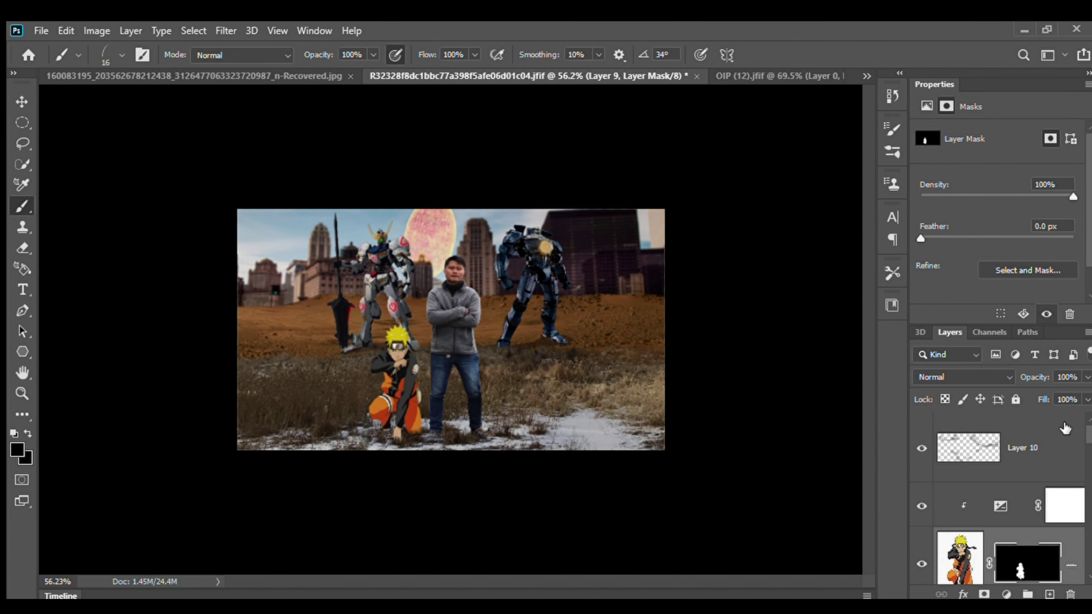
Remove the background from the Iron Man image and bring the cutout into the city composite
key(ctrl+Tab)
key(ctrl+Tab)
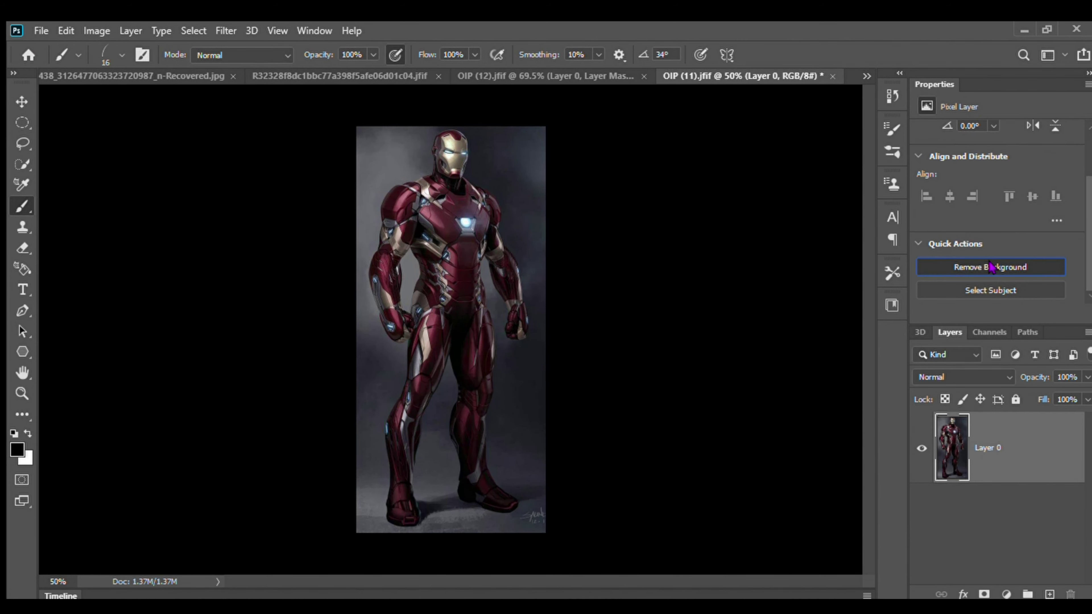
key(v)
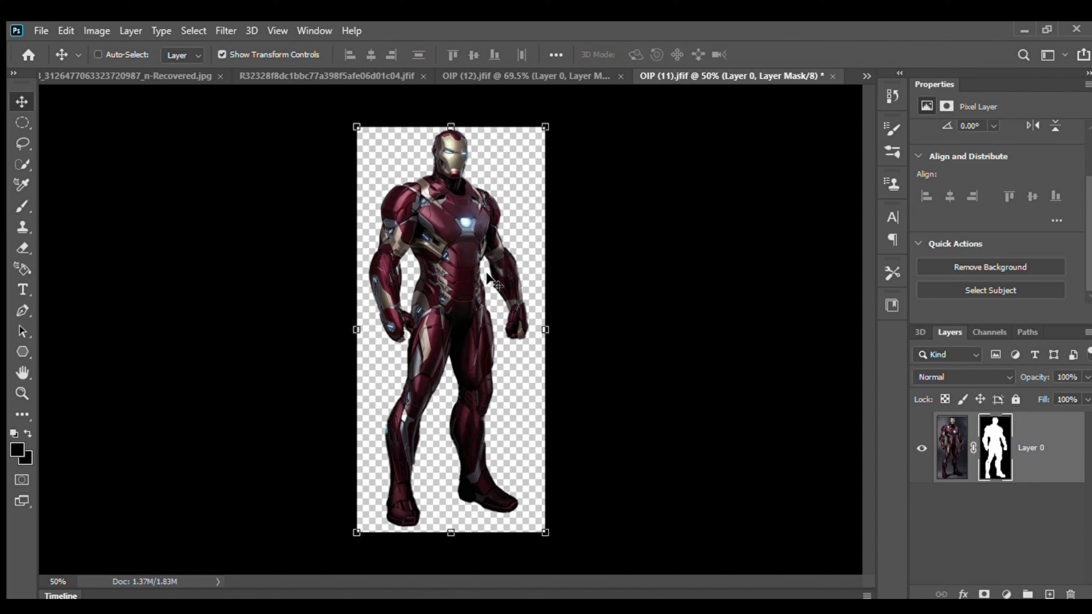
drag(452, 327, 498, 320)
Place the Iron Man layer behind the man, scale it to about 44% beside him and apply the transform
drag(1009, 572, 967, 430)
drag(498, 554, 519, 234)
key(ctrl+plus)
drag(563, 339, 561, 334)
key(ctrl+plus)
drag(628, 338, 624, 338)
drag(538, 375, 528, 372)
key(ctrl+minus)
key(ctrl+plus)
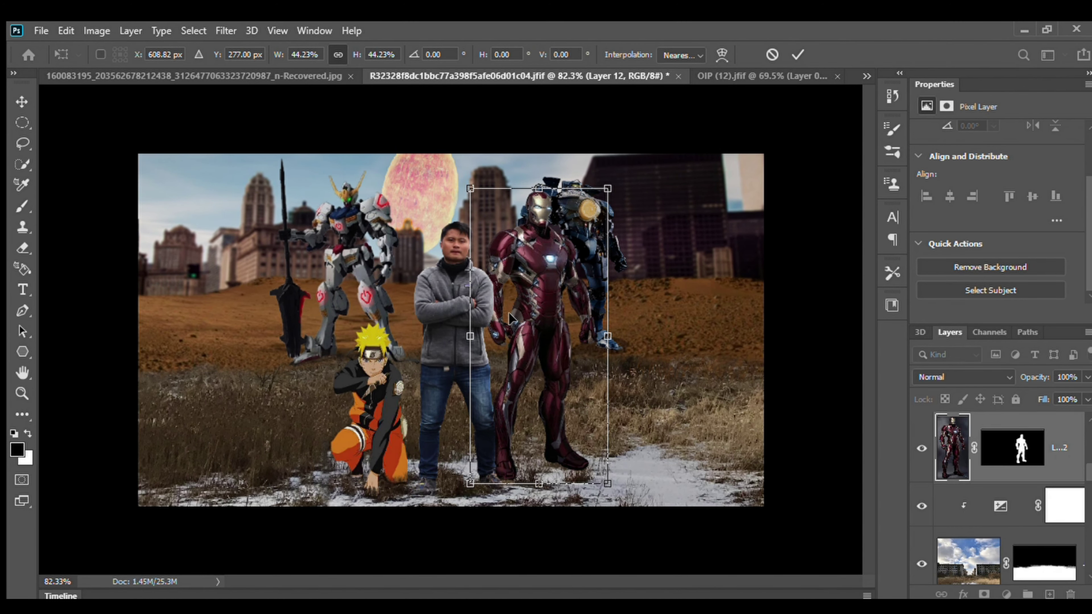
key(Return)
Blend Iron Man's boots into the snowy grass by painting black on his layer mask with the grass-shaped brush
key(ctrl+backslash)
key(b)
scroll(546, 479, up, 6)
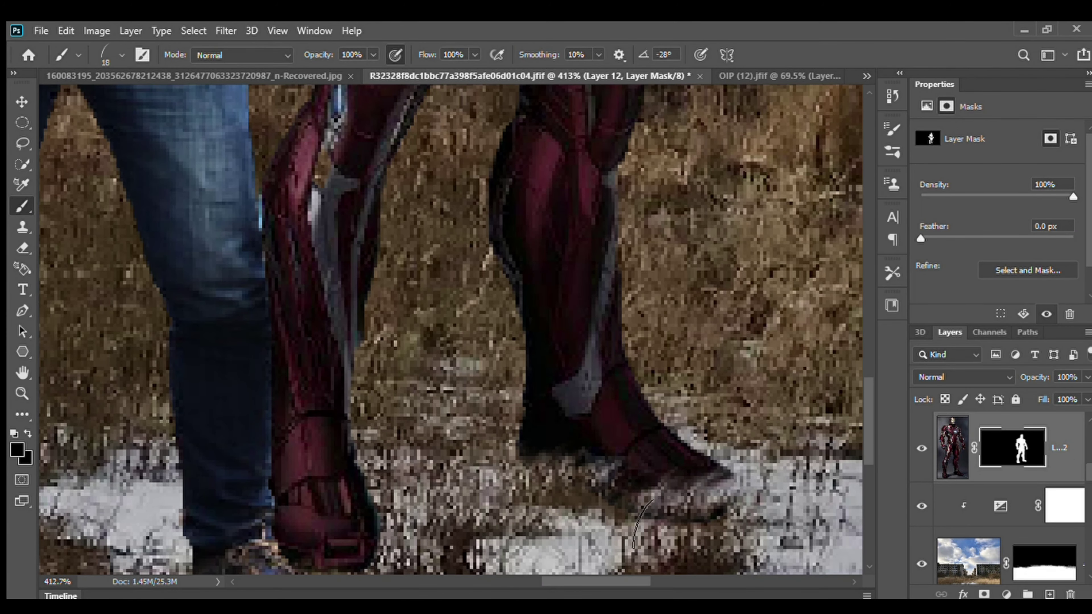
scroll(699, 520, down, 6)
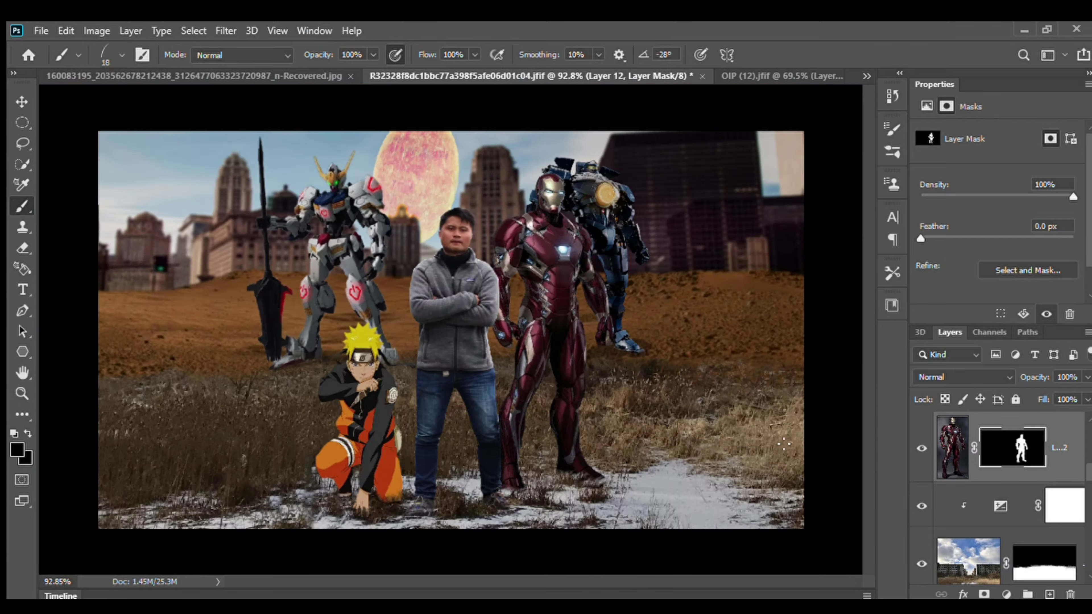
scroll(529, 449, up, 5)
Add a new layer above Iron Man and paint ground shadows around his boots at 40% opacity
key(ctrl+shift+alt+n)
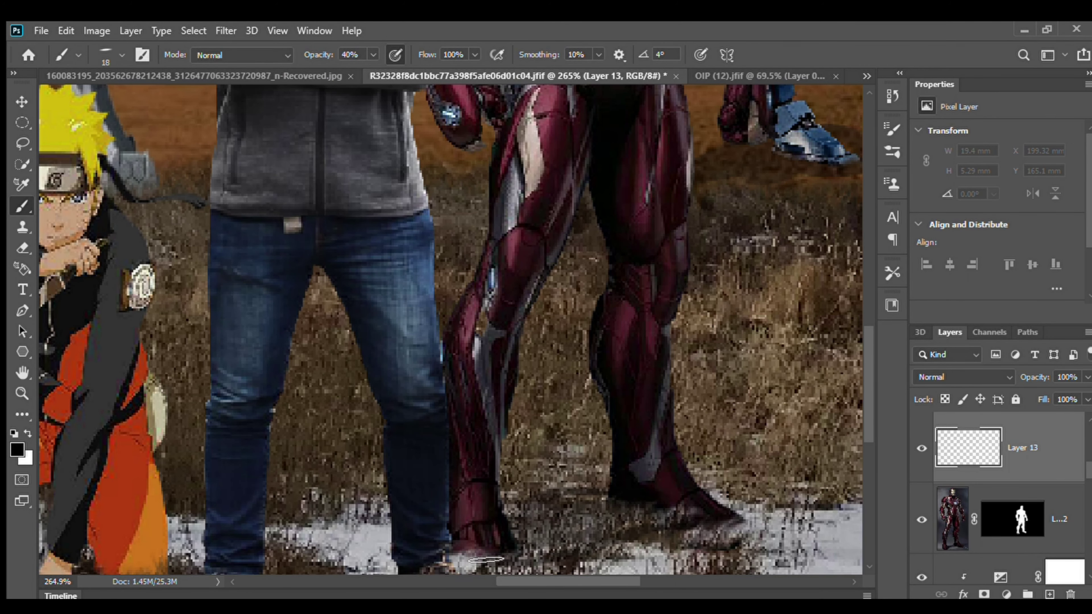
scroll(554, 558, down, 8)
scroll(605, 541, up, 6)
Clip a colorized Hue/Saturation adjustment to Iron Man with hue 211, saturation 100 and lightness +43, and invert its mask
click(1012, 519)
click(1006, 594)
click(1028, 413)
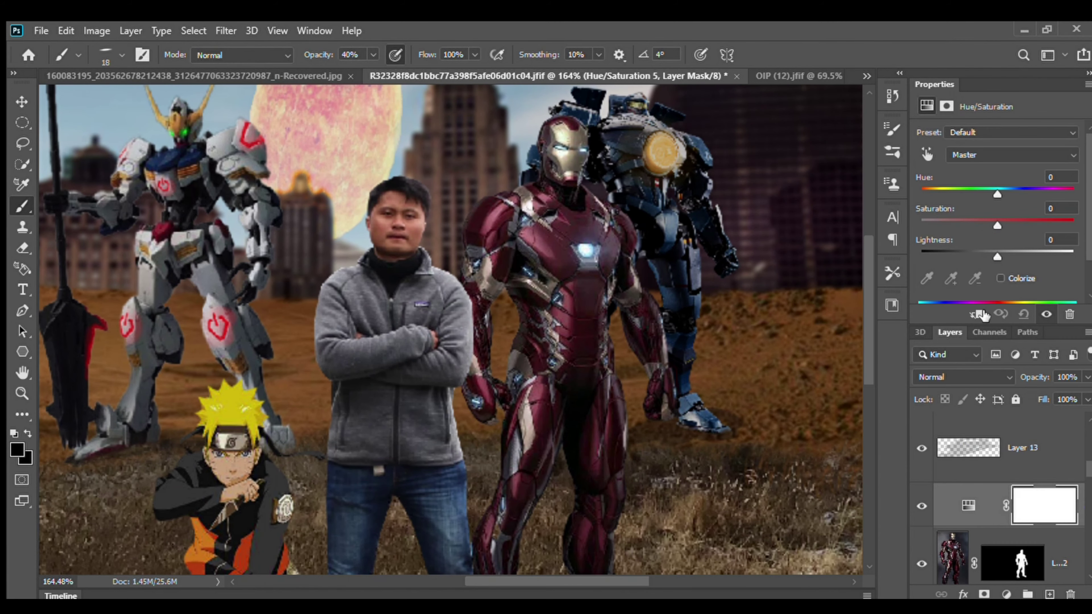
drag(1013, 192, 1010, 194)
drag(959, 225, 1072, 225)
drag(997, 257, 1030, 257)
key(ctrl+i)
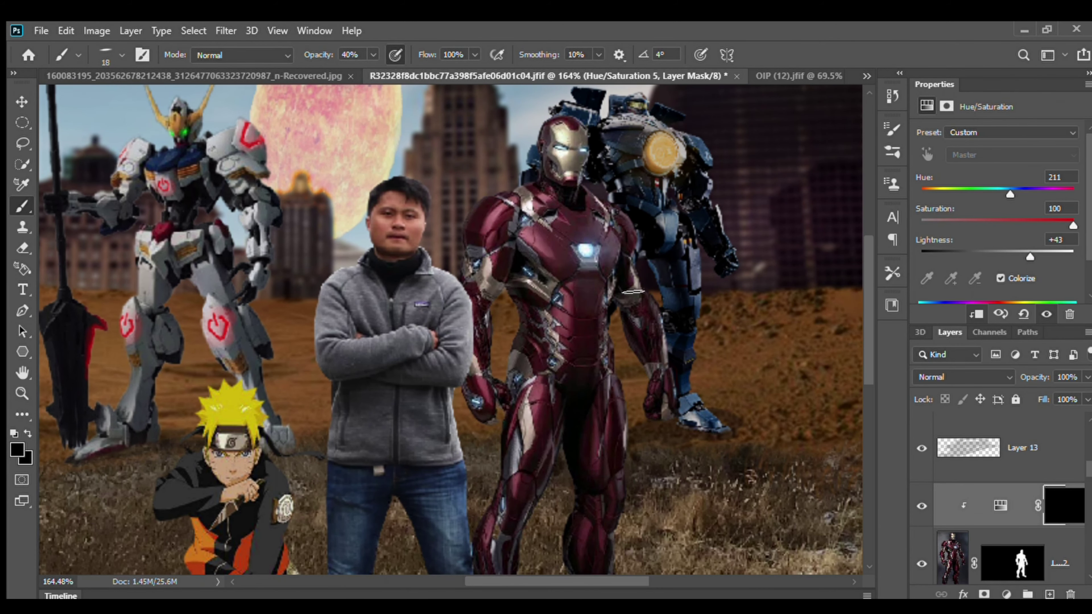
Reveal the blue light in Iron Man's eyes by painting white on the adjustment mask with a size 1 brush
scroll(623, 297, up, 5)
scroll(649, 289, down, 5)
scroll(414, 189, up, 9)
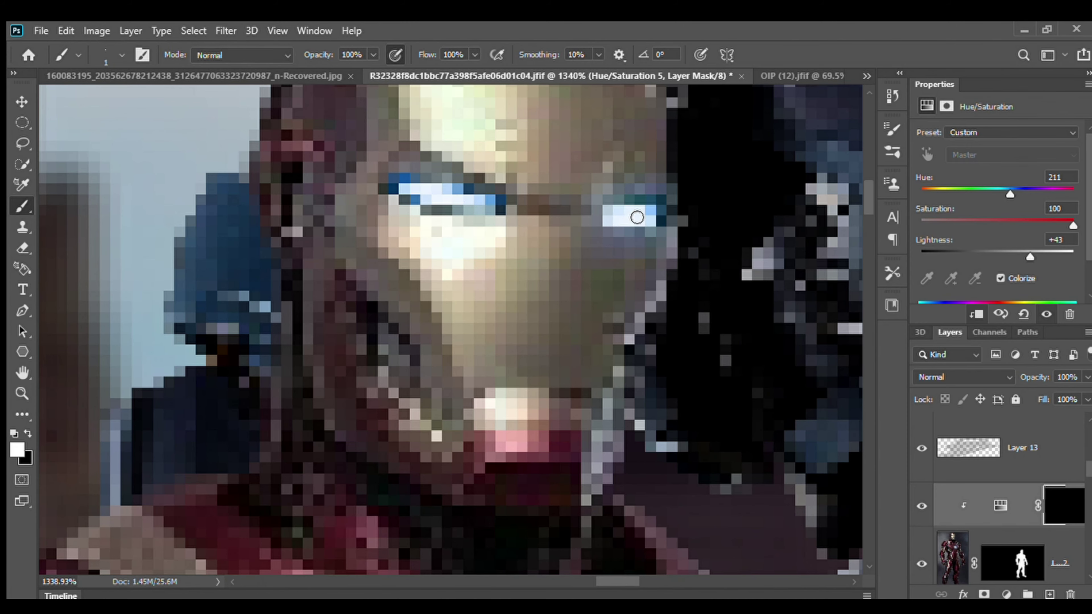
scroll(286, 362, down, 3)
Reveal the blue on Iron Man's chest reactor and the small lights on his torso, arms, hand and knee
scroll(645, 394, down, 3)
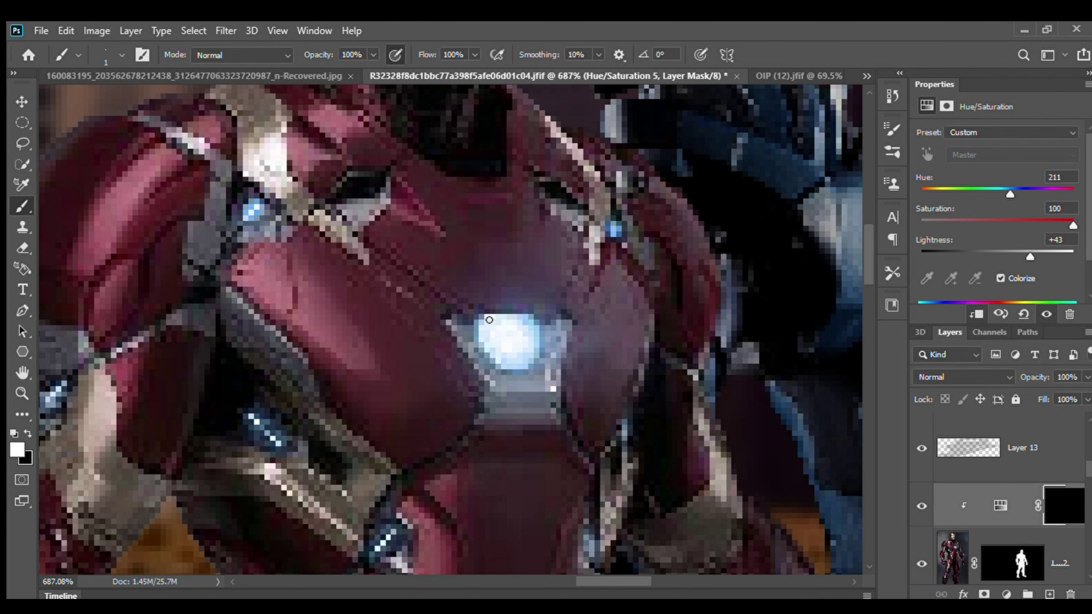
scroll(517, 339, down, 3)
scroll(516, 339, down, 3)
scroll(516, 340, right, 2)
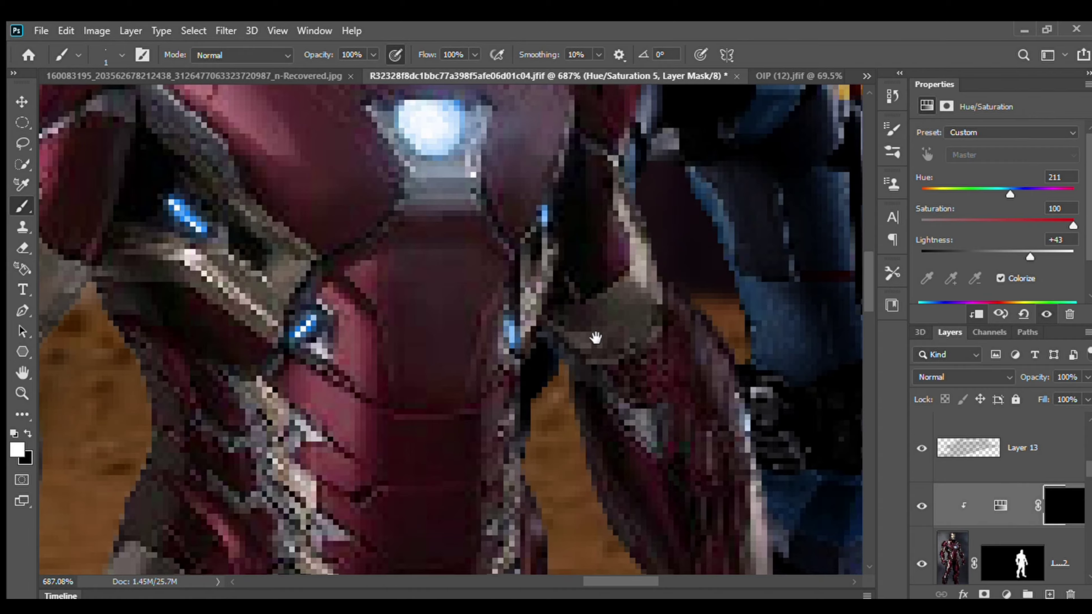
scroll(517, 339, up, 2)
scroll(450, 330, right, 2)
scroll(450, 330, down, 6)
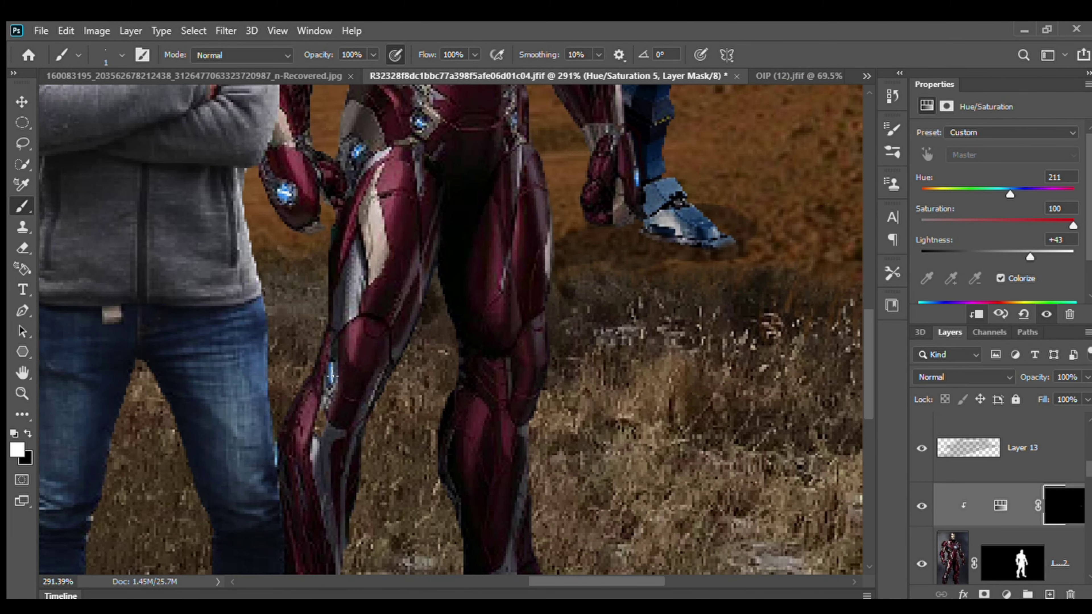
scroll(450, 329, down, 5)
Paint soft blue glows around Iron Man's chest reactor, body lights and eyes at 21% brush opacity
scroll(526, 277, up, 10)
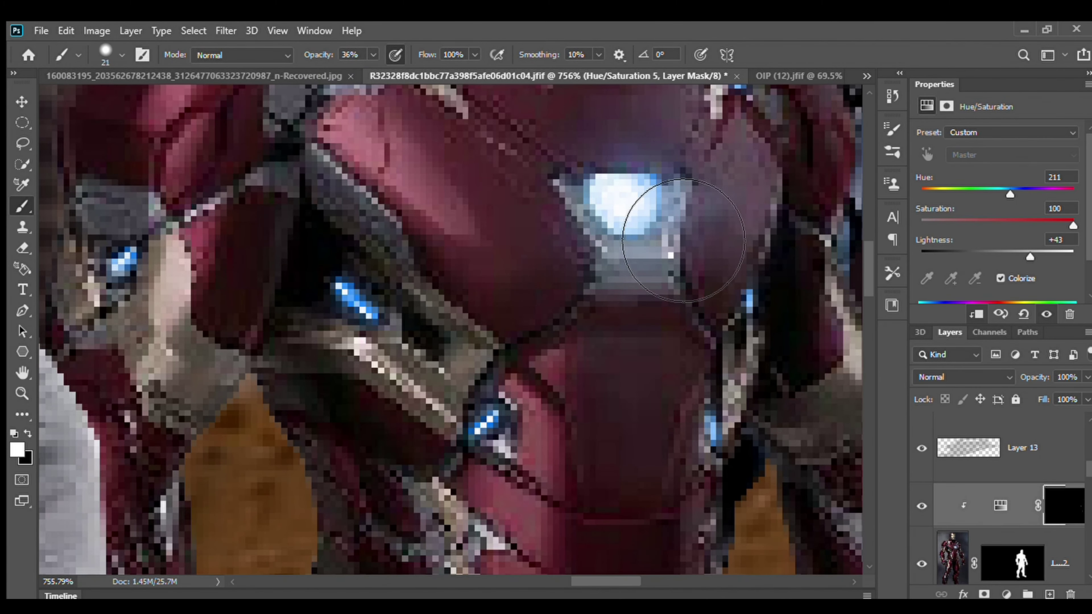
key(2)
key(1)
scroll(524, 402, down, 4)
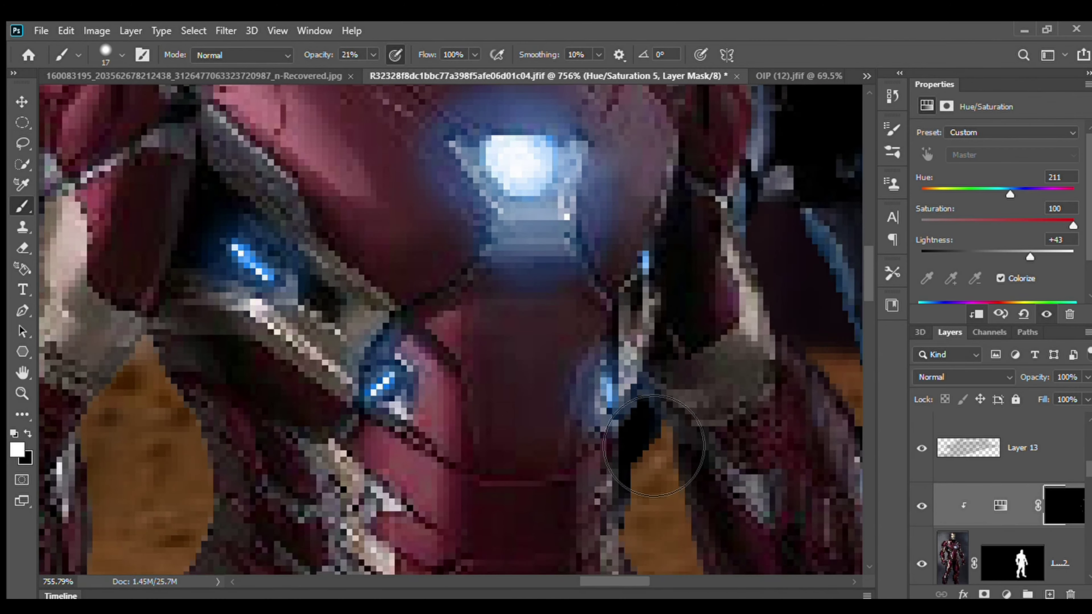
scroll(512, 449, up, 5)
scroll(513, 449, down, 10)
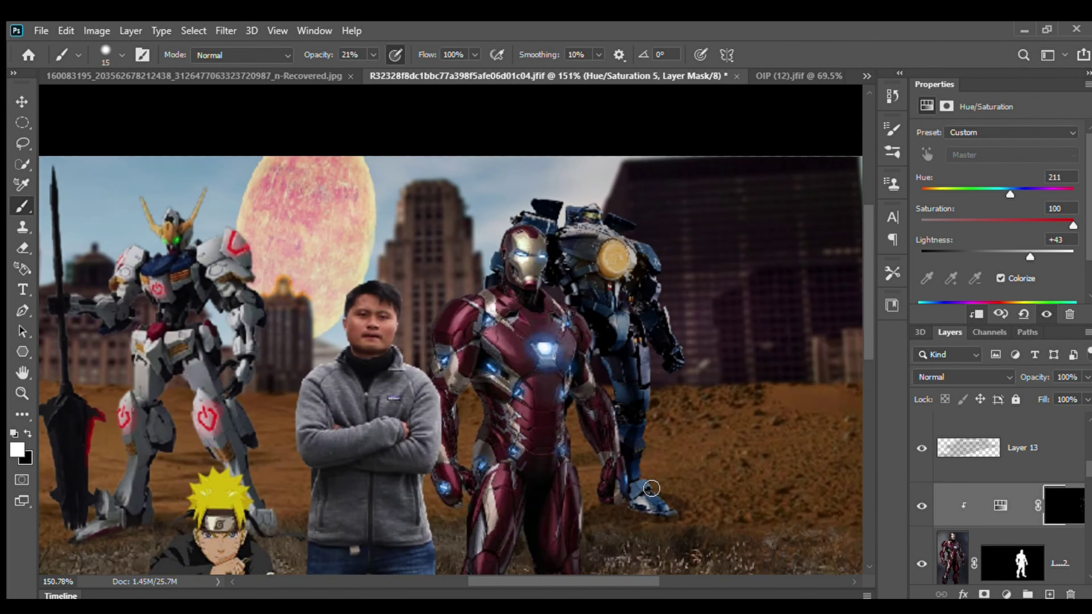
scroll(618, 307, up, 12)
scroll(618, 307, down, 10)
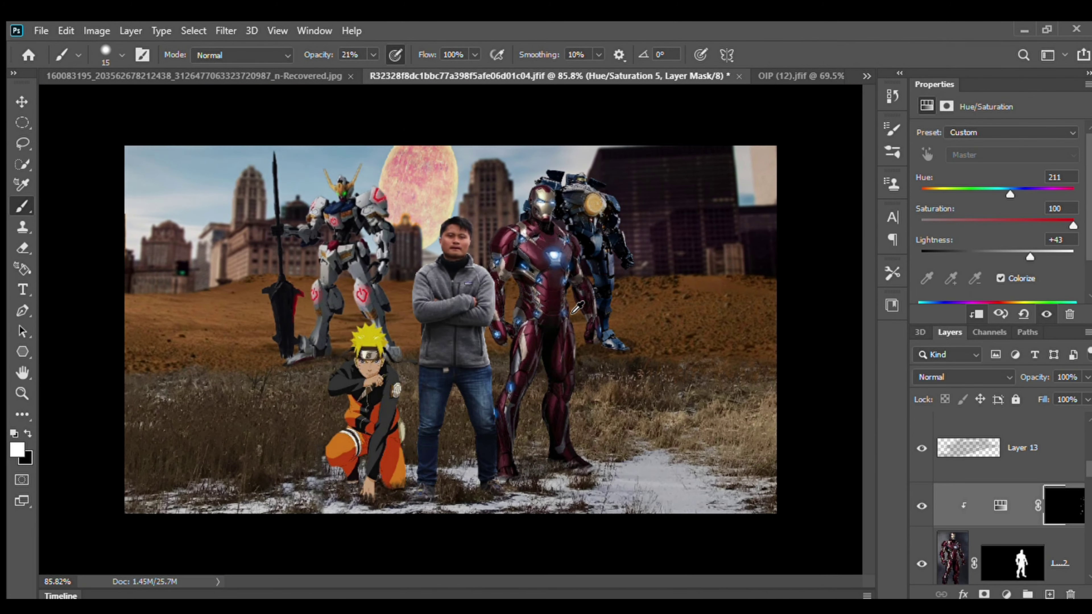
Paint a soft orange glow around the blue robot's round chest light on its Hue/Saturation mask at 21% brush opacity
scroll(1002, 494, down, 3)
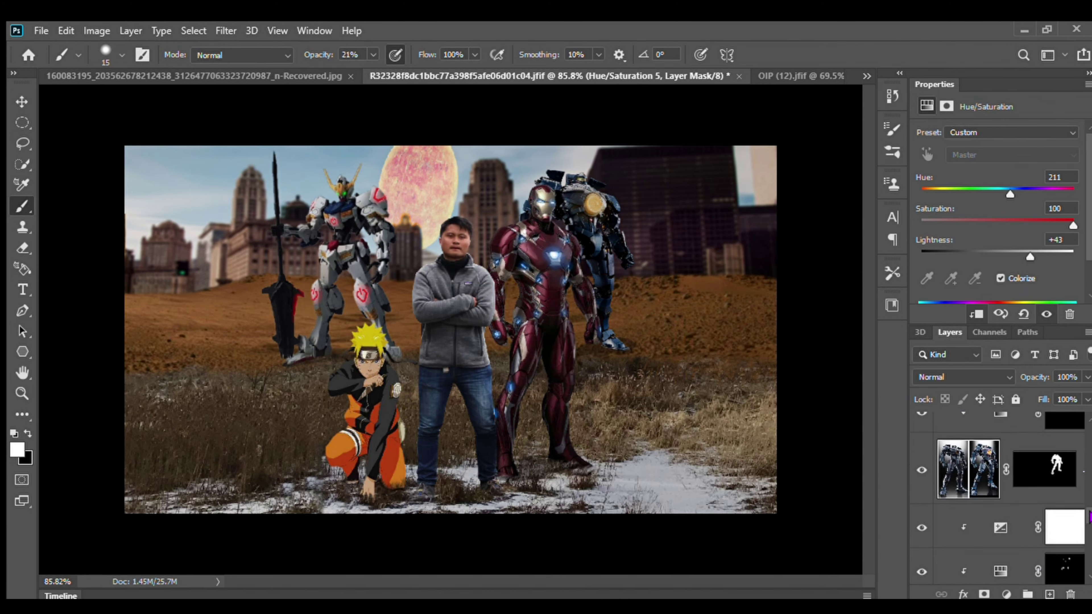
click(1064, 489)
scroll(752, 210, up, 7)
scroll(701, 225, down, 5)
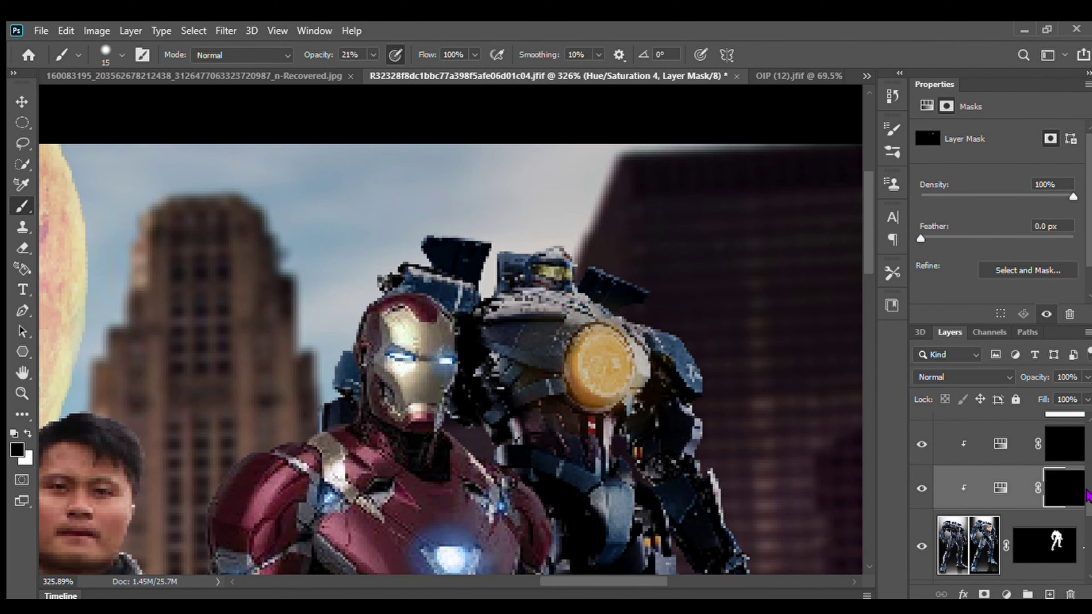
click(1024, 437)
key(x)
scroll(577, 301, up, 8)
scroll(1024, 437, down, 2)
key(x)
drag(572, 413, 636, 456)
Paint soft red glows around the Gundam's glowing emblems on its Hue/Saturation masks at 21% brush opacity
scroll(602, 413, down, 8)
scroll(321, 291, up, 6)
scroll(1002, 494, down, 2)
click(1064, 473)
scroll(473, 344, down, 6)
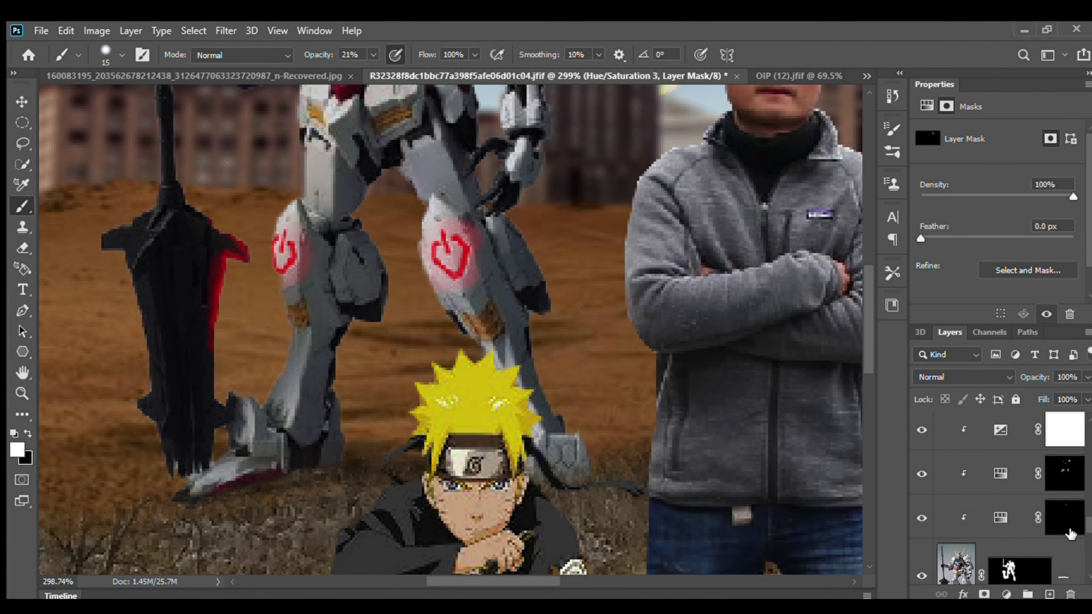
scroll(314, 353, up, 10)
scroll(409, 390, down, 6)
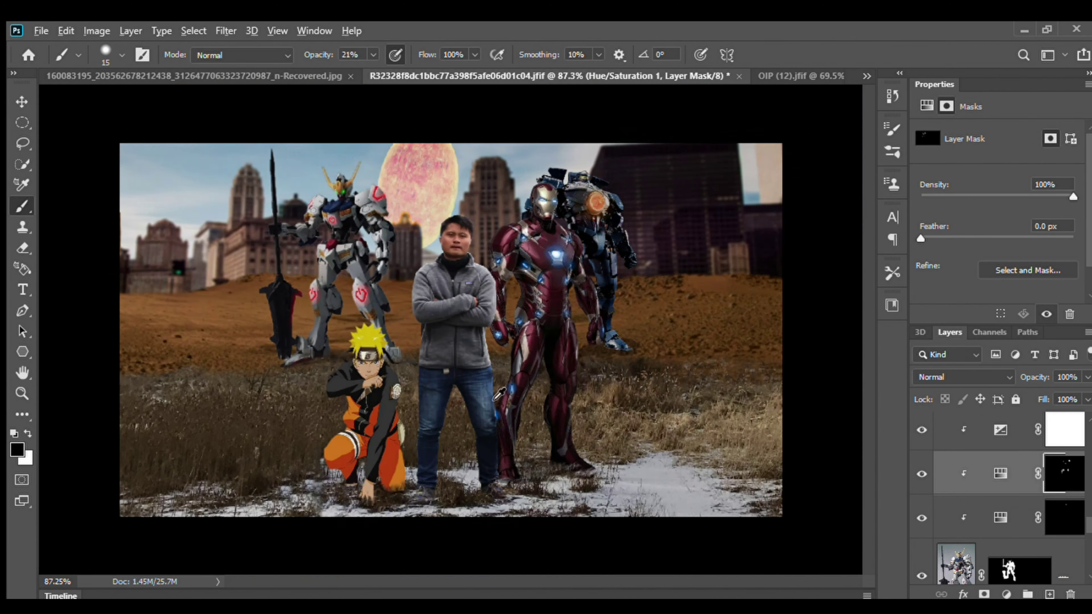
Clip a colorized Hue/Saturation adjustment to the man with hue 221, saturation 92 and lightness +29, and invert its mask
scroll(487, 304, up, 8)
scroll(1068, 525, down, 2)
click(1006, 594)
click(1001, 278)
drag(989, 190, 1012, 193)
drag(1033, 257, 1019, 257)
scroll(473, 367, down, 3)
scroll(473, 367, up, 5)
key(ctrl+i)
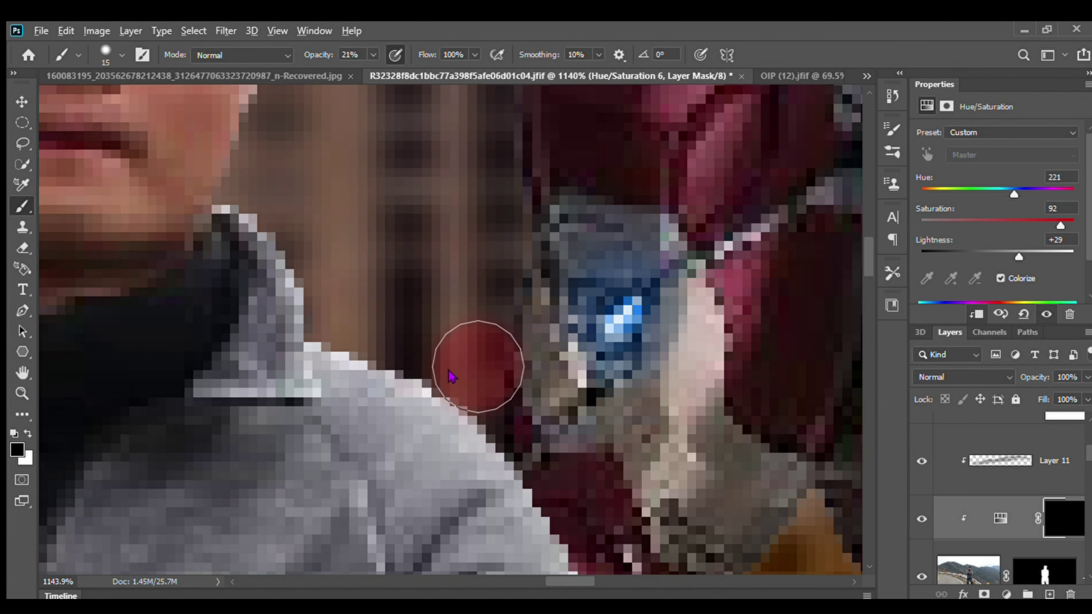
Paint a blue rim light along the side of the man's jacket and jeans facing Iron Man
drag(494, 451, 310, 218)
drag(315, 494, 434, 342)
scroll(504, 302, down, 5)
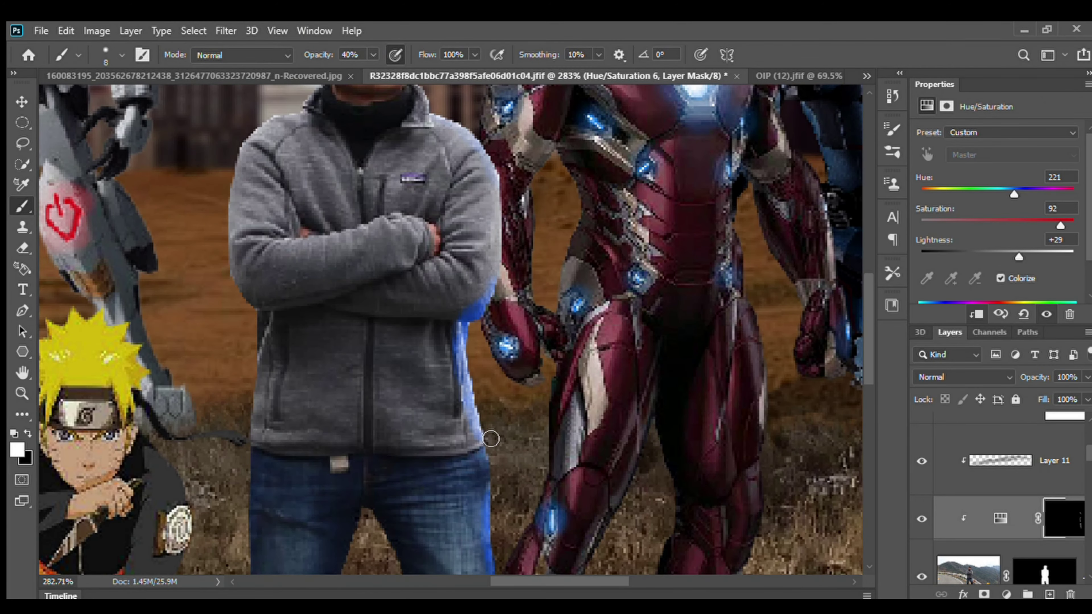
scroll(491, 439, down, 5)
scroll(519, 341, up, 4)
scroll(519, 341, down, 4)
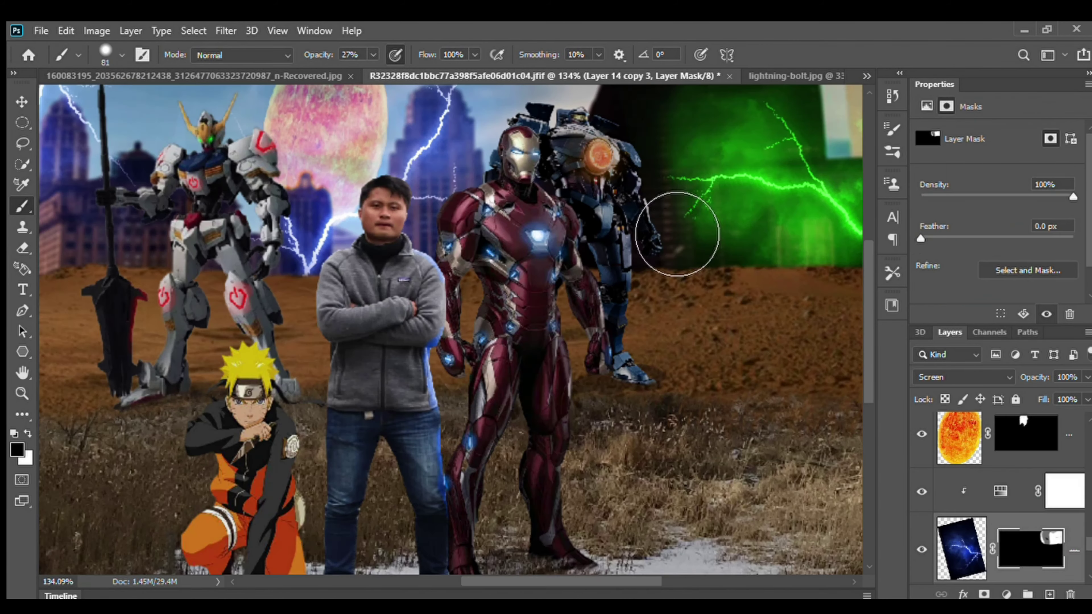
Blend the edges of the green lightning into the dark building by painting black on its layer mask at 27% opacity
scroll(517, 329, down, 3)
scroll(666, 129, up, 3)
scroll(641, 364, down, 1)
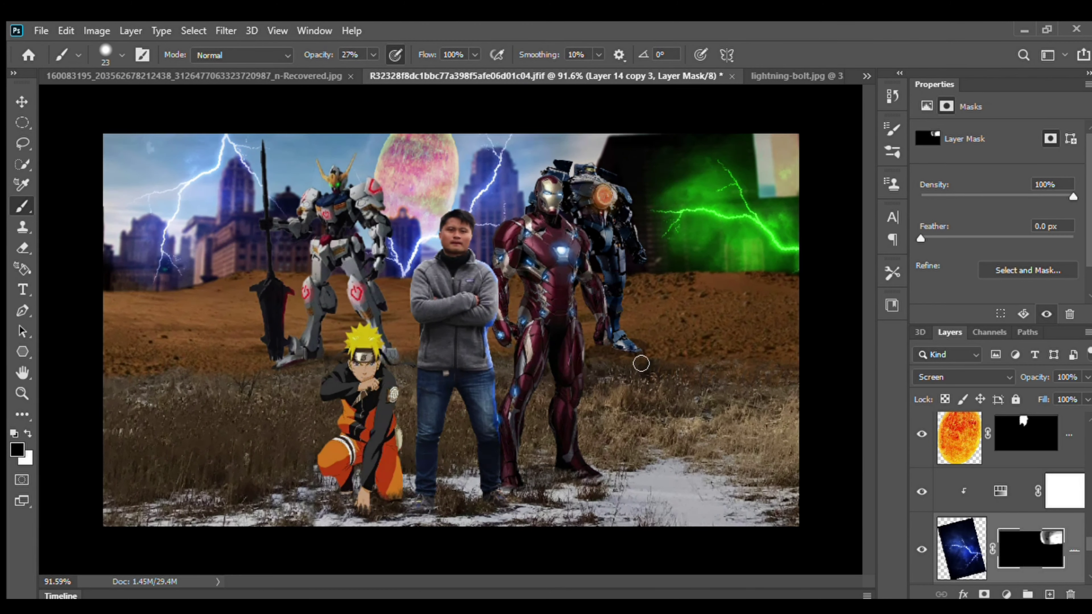
Color the middle lightning red with a clipped, colorized Hue/Saturation adjustment at hue 0 and saturation 100
scroll(1031, 481, down, 2)
click(1049, 484)
click(1006, 594)
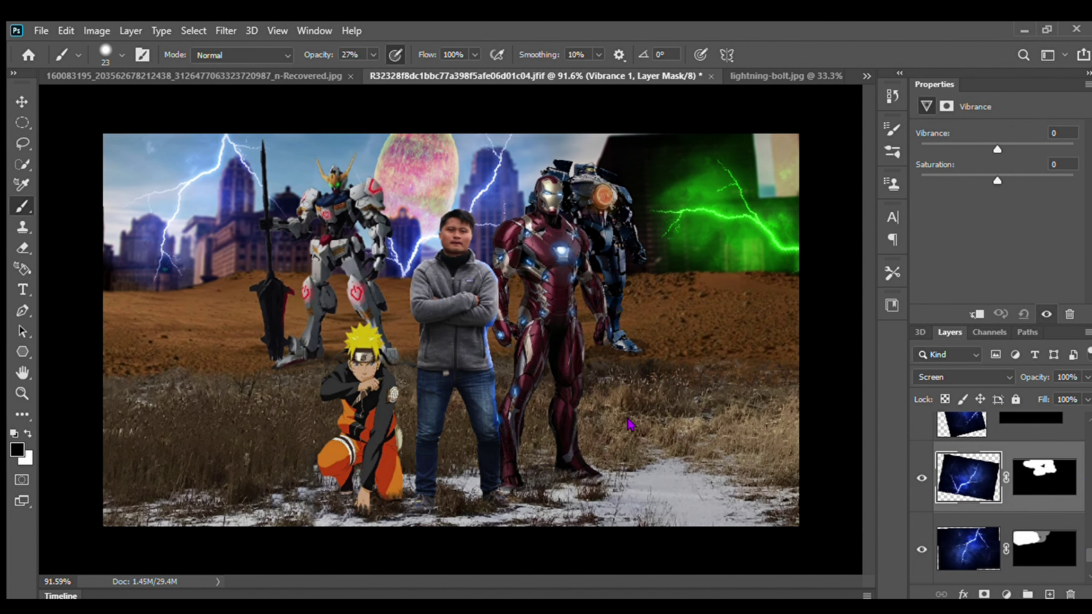
click(998, 271)
drag(1041, 232, 1073, 226)
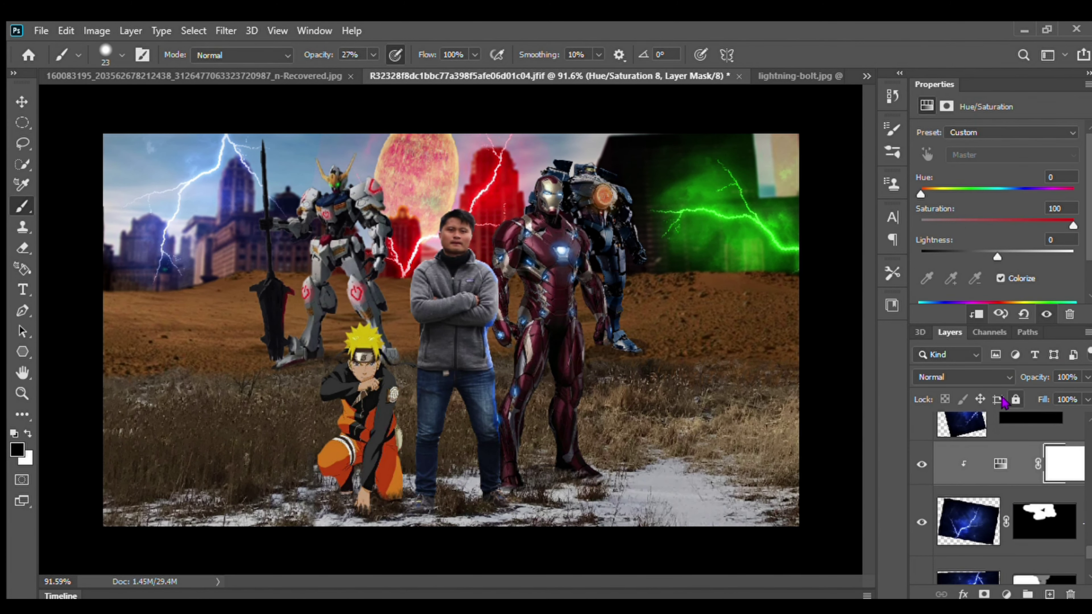
Color the lightning behind the Gundam yellow with a clipped, colorized Hue/Saturation adjustment at hue 51, saturation 100 and lightness -3
scroll(1032, 474, down, 1)
click(994, 460)
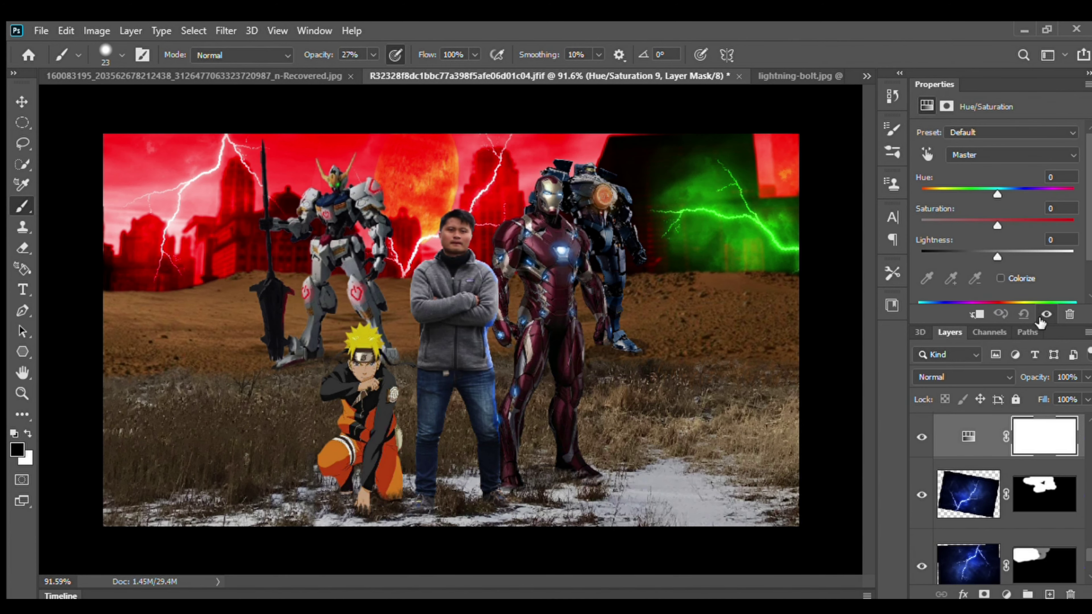
click(976, 314)
click(1000, 278)
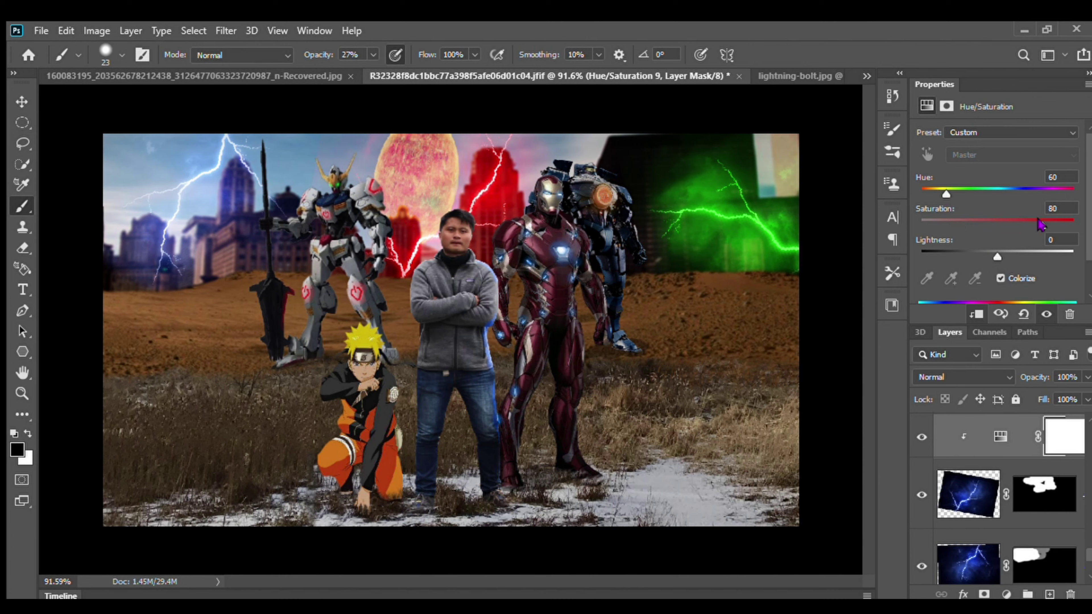
mouse_move(997, 257)
mouse_down()
mouse_move(1034, 257)
mouse_move(997, 257)
mouse_up()
click(968, 495)
scroll(1036, 487, up, 2)
click(1064, 464)
click(1000, 436)
drag(922, 194, 942, 193)
mouse_move(997, 256)
mouse_down()
mouse_move(1030, 257)
mouse_move(995, 257)
mouse_up()
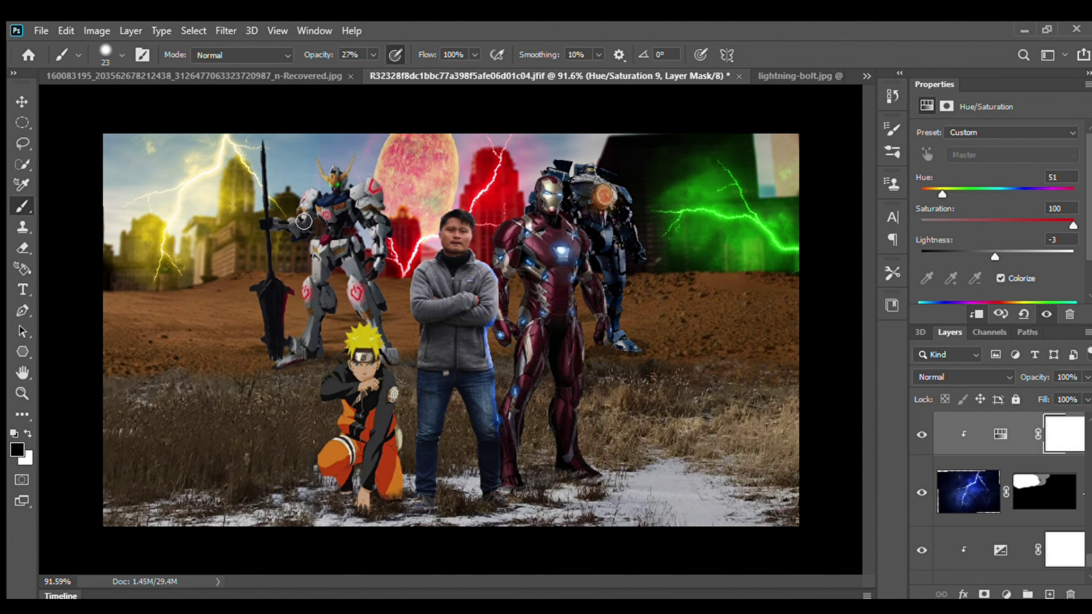
Clip a colorized Hue/Saturation adjustment to the desert ground with hue 47, saturation 100 and lightness +13, and invert its mask
scroll(306, 212, down, 2)
scroll(307, 212, up, 5)
scroll(1002, 495, up, 2)
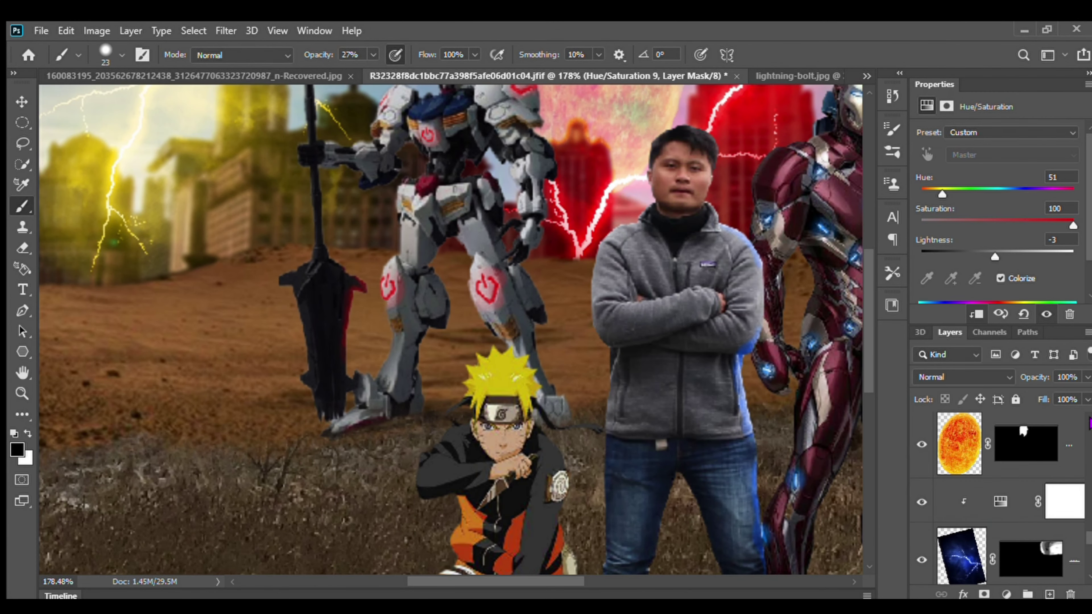
scroll(1002, 494, up, 3)
click(968, 508)
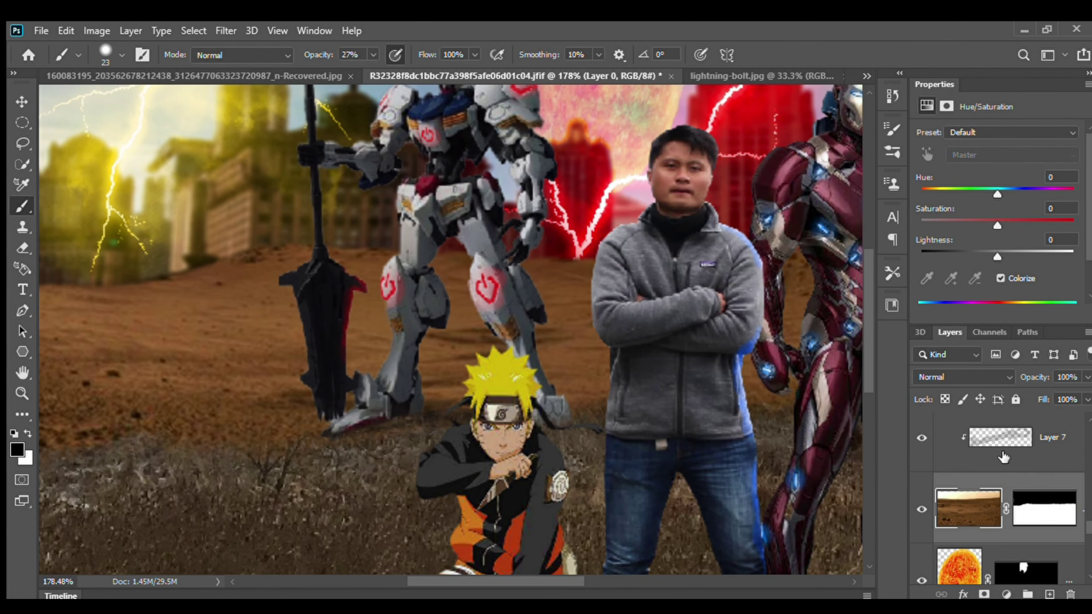
click(1006, 594)
drag(922, 193, 1046, 225)
drag(968, 193, 940, 193)
drag(1046, 225, 1074, 225)
drag(1012, 256, 1007, 257)
key(ctrl+i)
Paint yellow light across the sand below the yellow lightning by brushing white on the mask at 34% flow
scroll(181, 398, up, 1)
scroll(181, 398, left, 3)
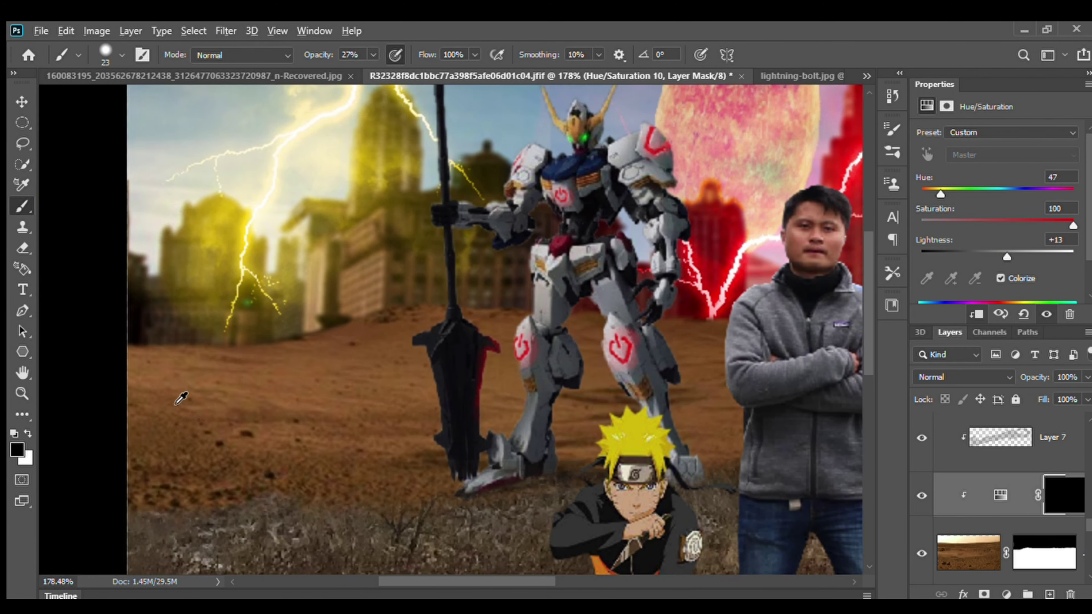
scroll(180, 398, up, 3)
key(shift+3)
key(shift+4)
key(x)
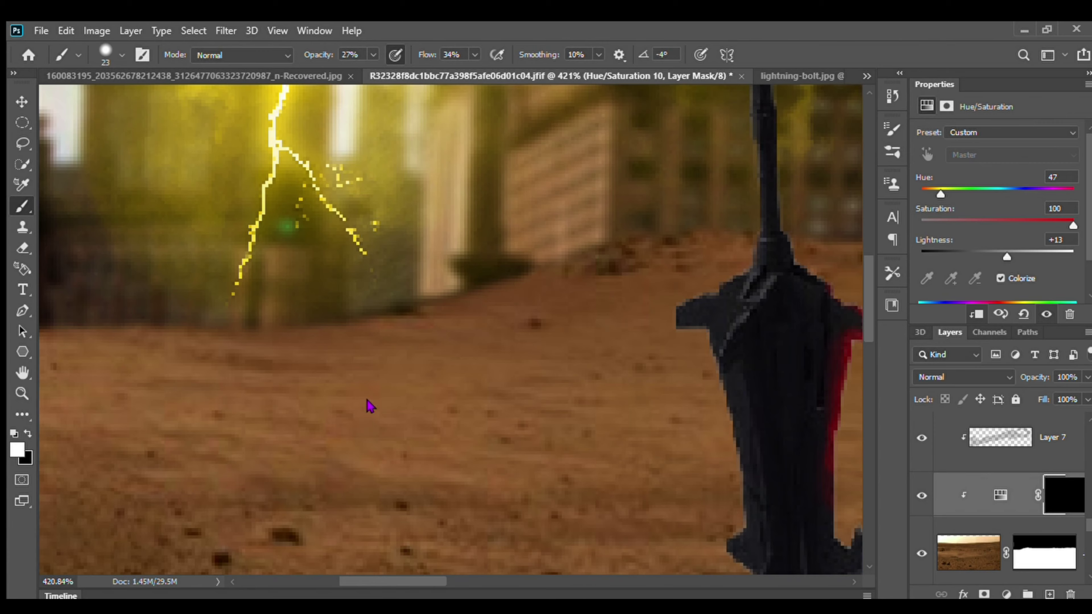
key(bracketright)
key(bracketright)
key(bracketright)
key(bracketright)
drag(430, 372, 751, 342)
Paint a yellow rim along the sand's horizon under the yellow lightning with a size 6 brush at 100% opacity
scroll(671, 378, down, 3)
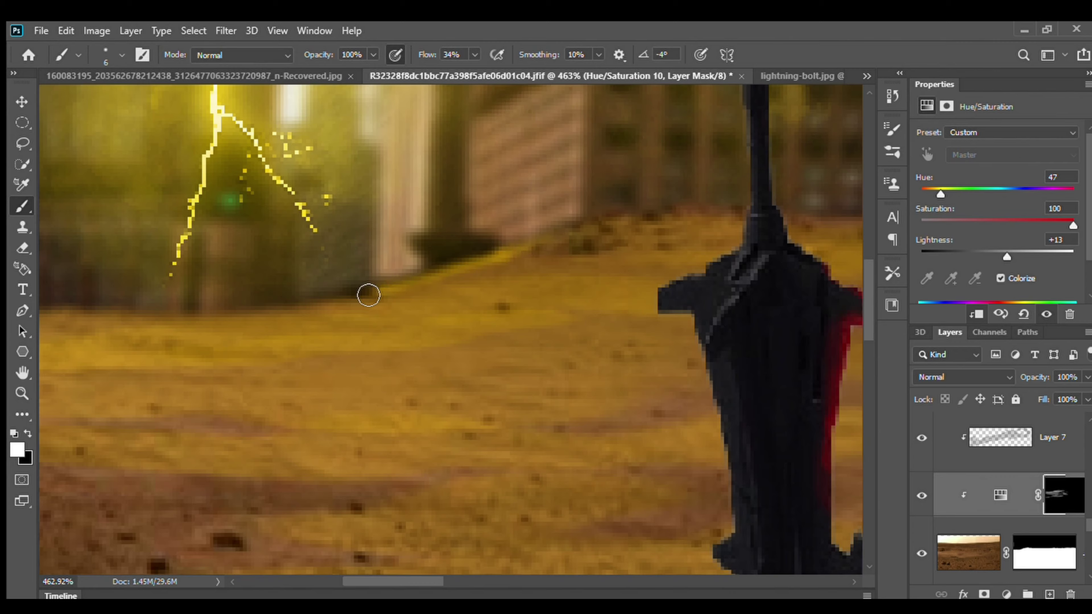
scroll(369, 295, down, 10)
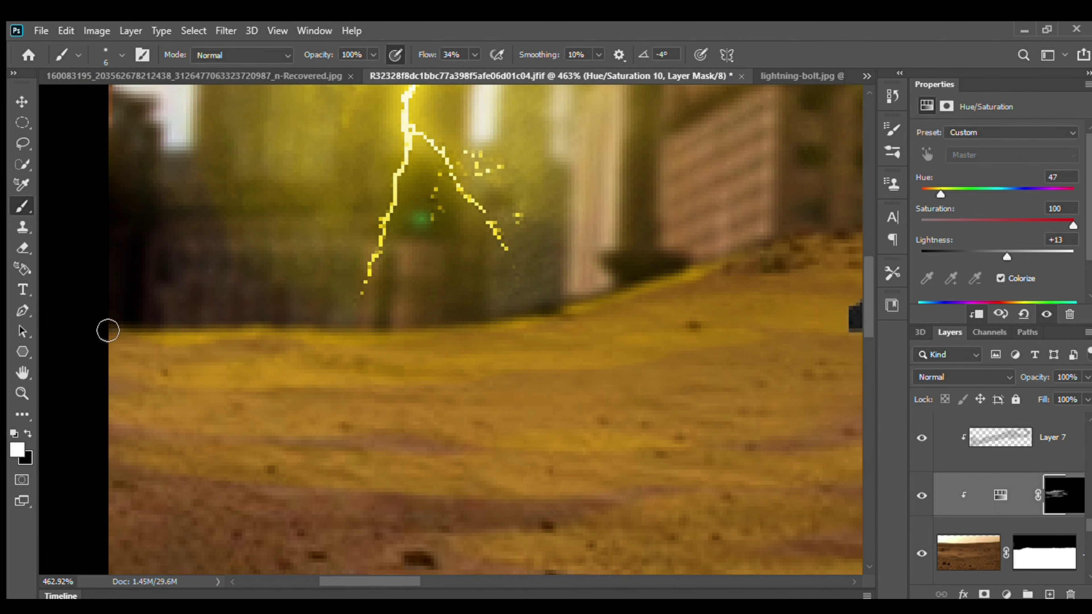
scroll(354, 335, up, 5)
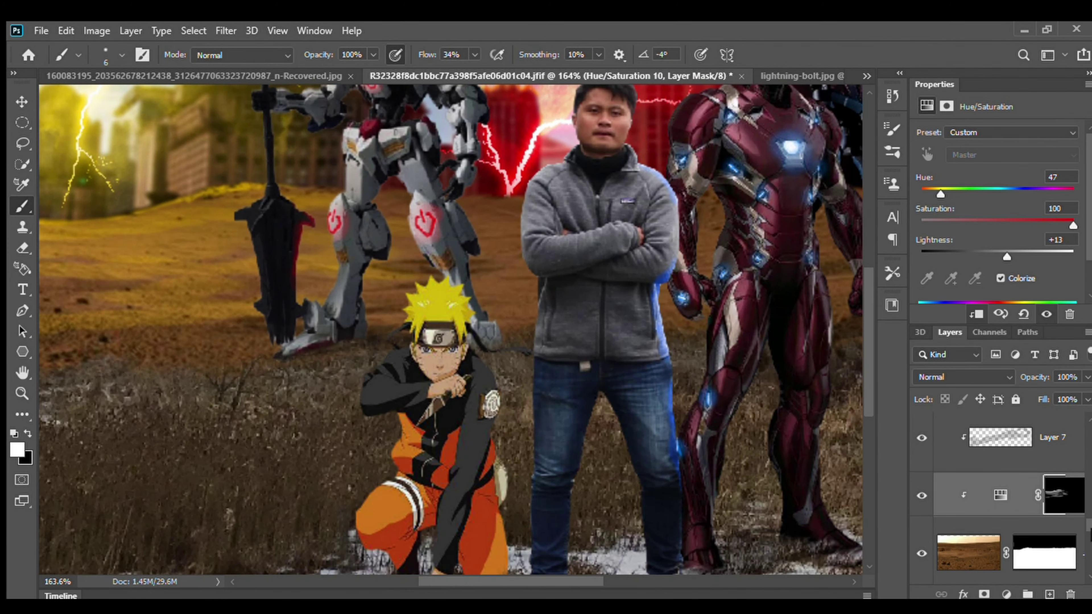
Clip a second colorized Hue/Saturation adjustment to the desert ground with hue 0, saturation 100 and lightness +21, and invert its mask
click(1001, 436)
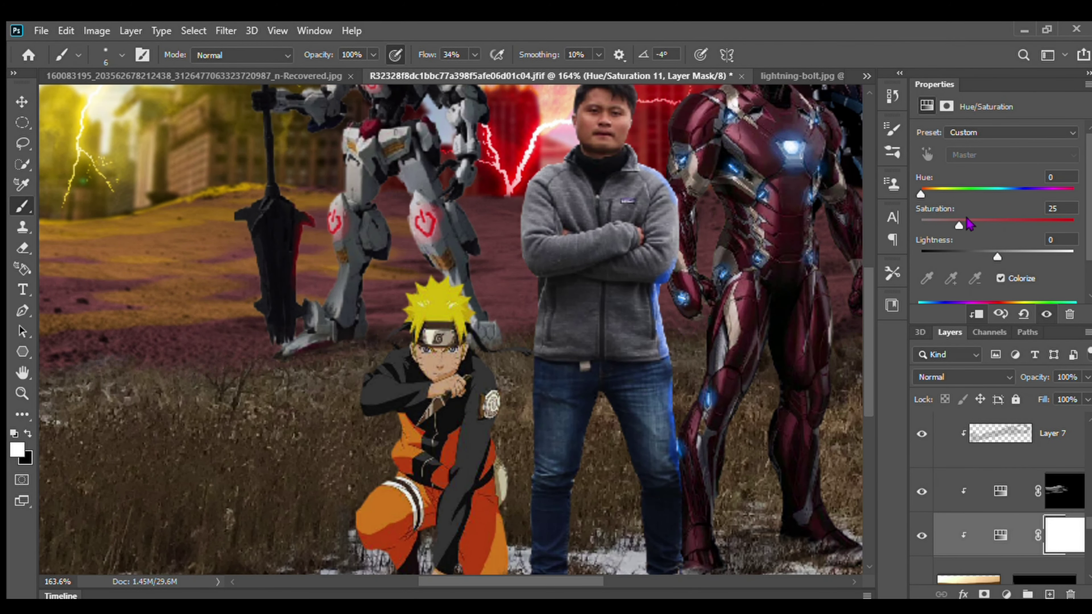
drag(965, 251, 1013, 253)
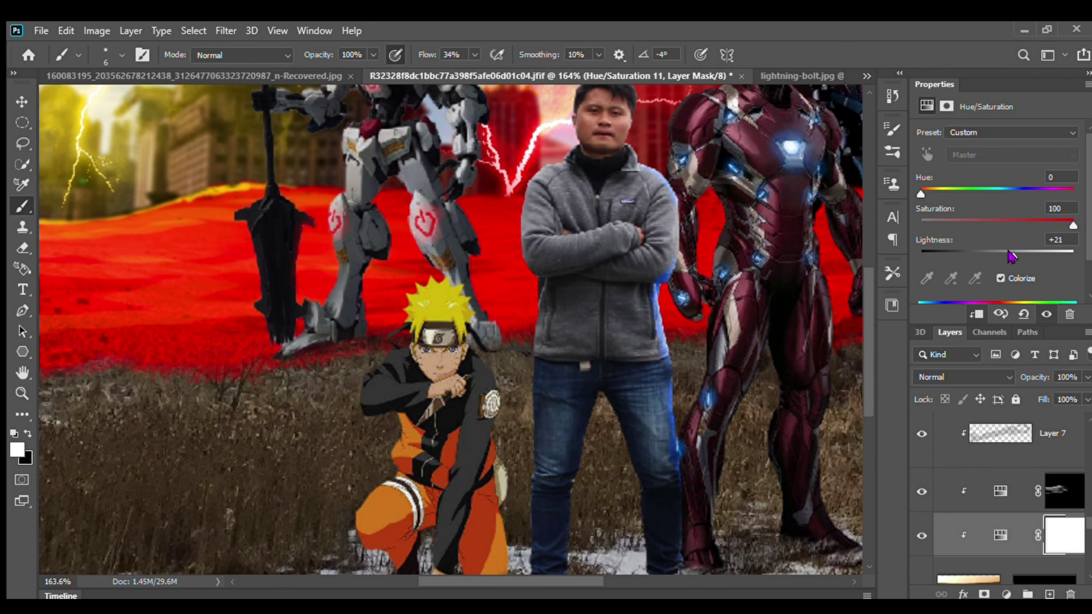
scroll(460, 406, up, 6)
Paint a red rim along the sand's horizon below the red lightning, hiding the figures that cover it
scroll(466, 401, down, 8)
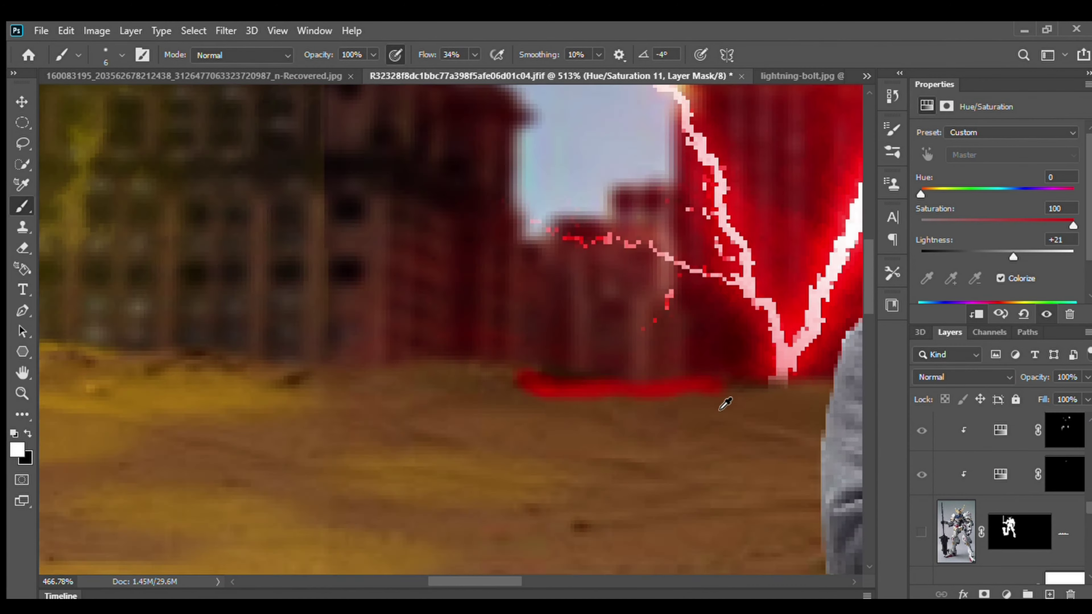
scroll(320, 369, up, 6)
scroll(964, 465, down, 2)
scroll(964, 465, down, 1)
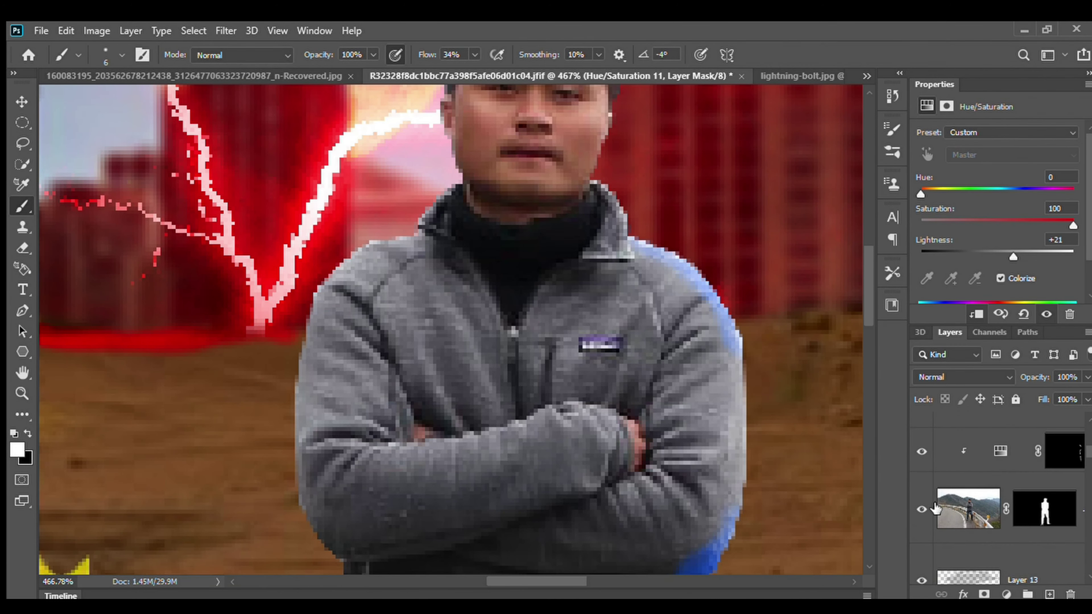
click(921, 509)
scroll(527, 419, down, 3)
scroll(774, 436, up, 1)
scroll(774, 436, left, 4)
Paint red light streaks across the sand below the red lightning with a flattened brush, reducing its opacity to 12%
drag(533, 411, 632, 422)
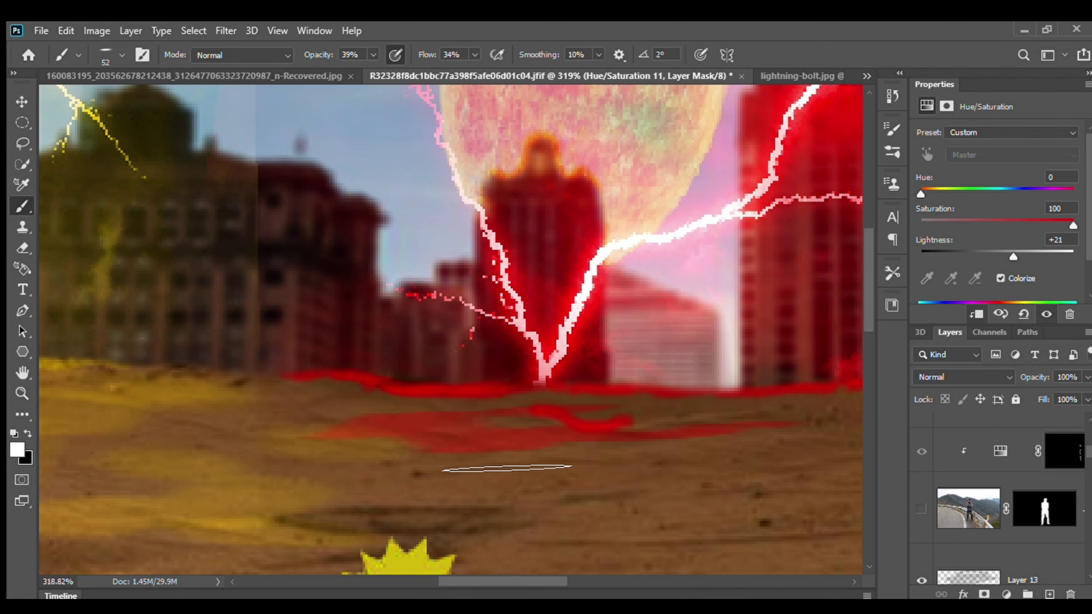
drag(803, 447, 706, 362)
drag(774, 381, 619, 390)
scroll(390, 378, down, 4)
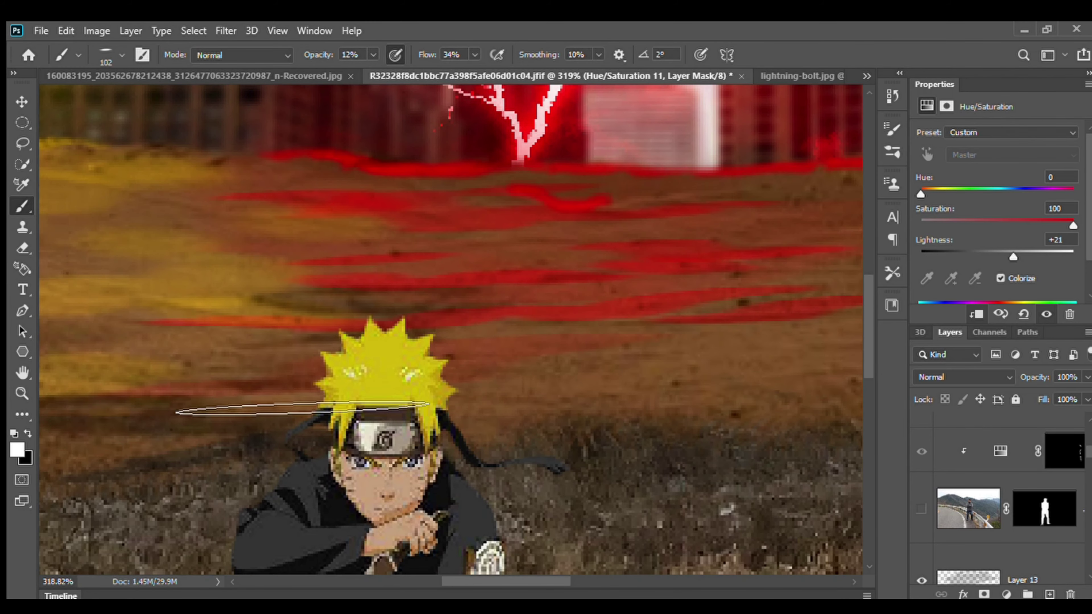
Extend the red rim light along the horizon toward the dark building and over the nearby rocks with a size 4 brush
scroll(602, 249, right, 8)
scroll(541, 292, down, 4)
scroll(541, 292, up, 3)
scroll(541, 291, up, 6)
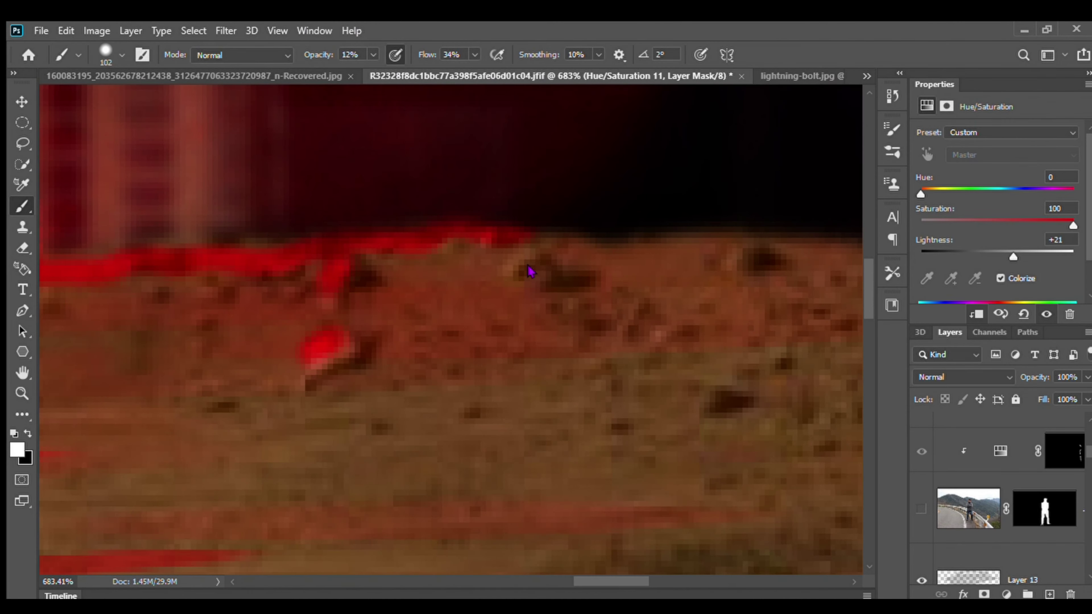
scroll(509, 299, down, 5)
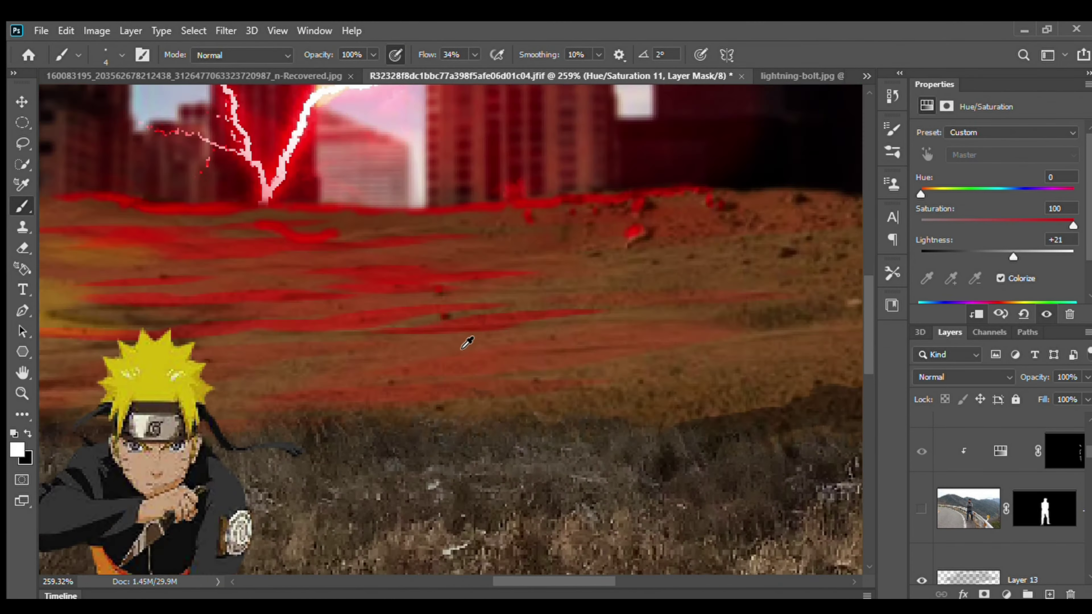
scroll(455, 328, down, 5)
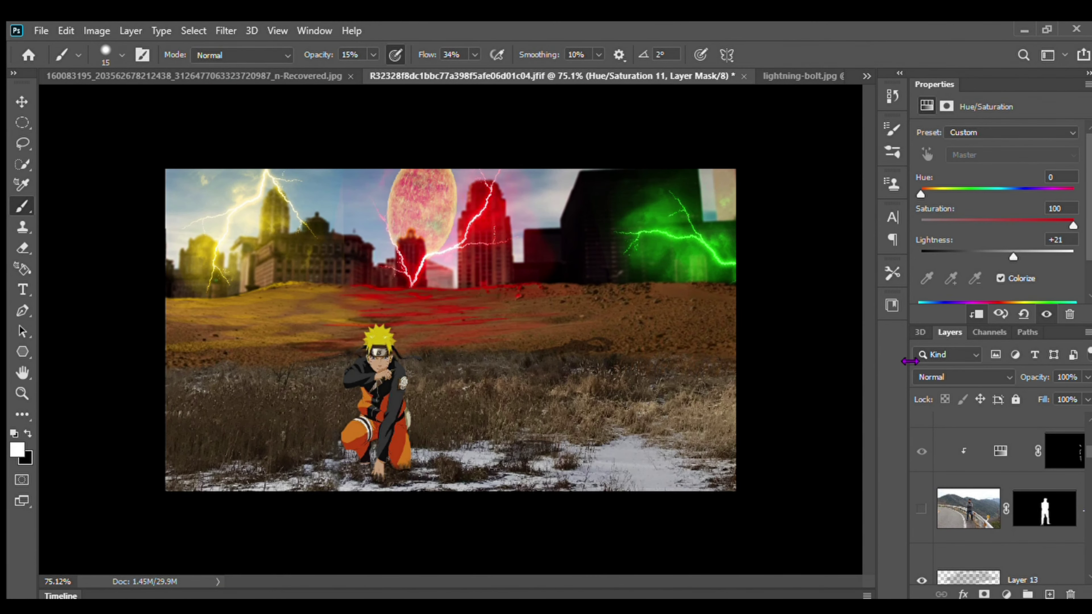
Clip a third colorized Hue/Saturation adjustment to the desert ground with hue 123, saturation 86 and lightness +7, and invert its mask
click(1045, 494)
click(1006, 594)
drag(920, 194, 1051, 226)
drag(997, 257, 1002, 257)
key(ctrl+i)
Paint a green rim along the horizon and on scattered rocks below the green lightning with a size 6 brush at 100% opacity
scroll(555, 247, up, 10)
key(0)
key(bracketleft)
key(bracketleft)
key(bracketleft)
key(bracketleft)
key(bracketleft)
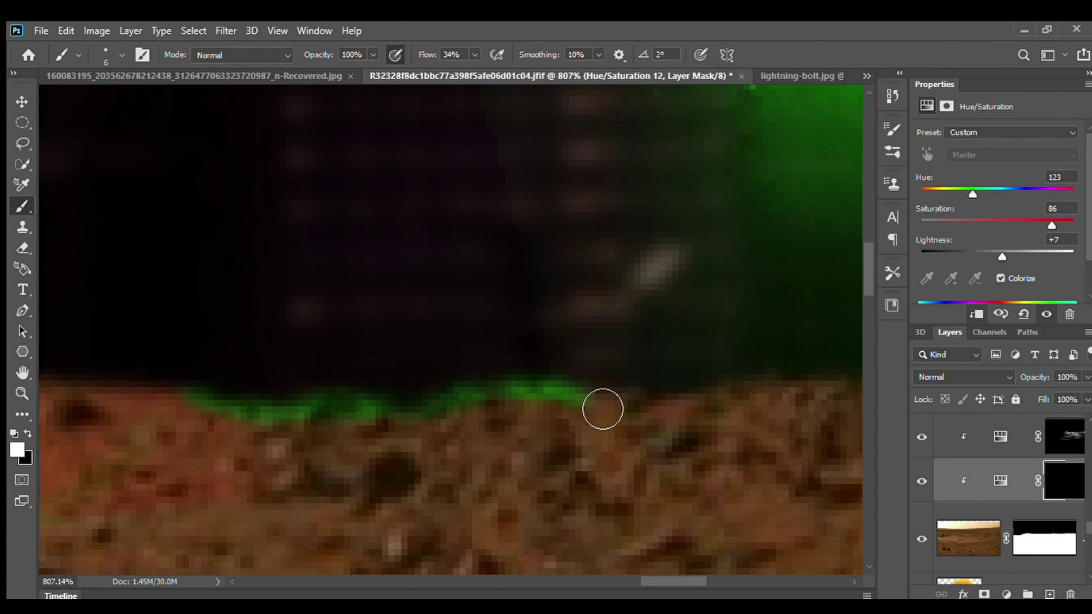
scroll(536, 453, down, 10)
scroll(329, 442, up, 6)
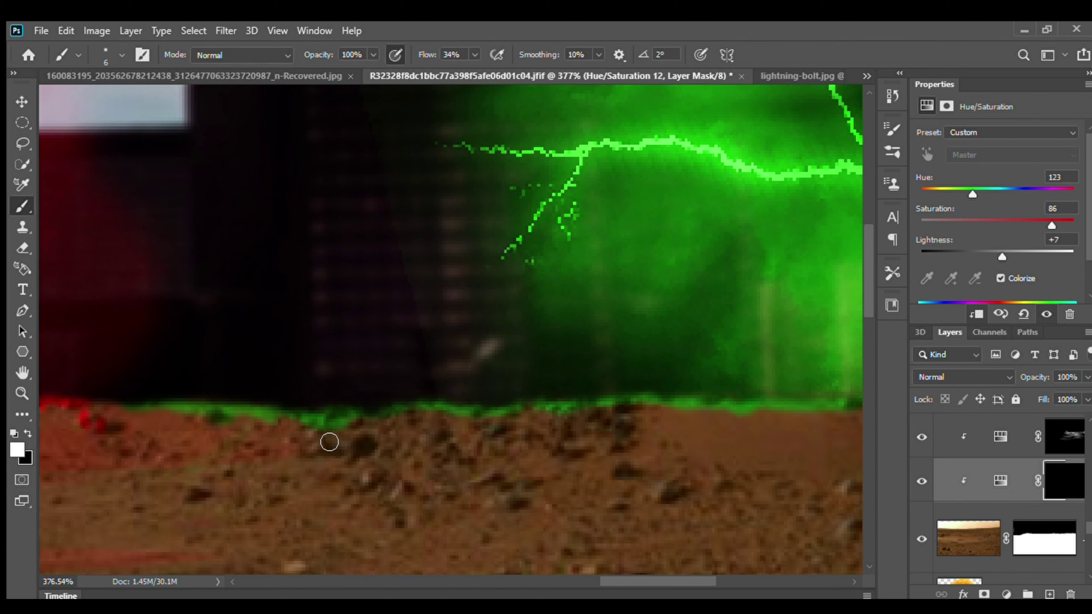
scroll(461, 408, down, 6)
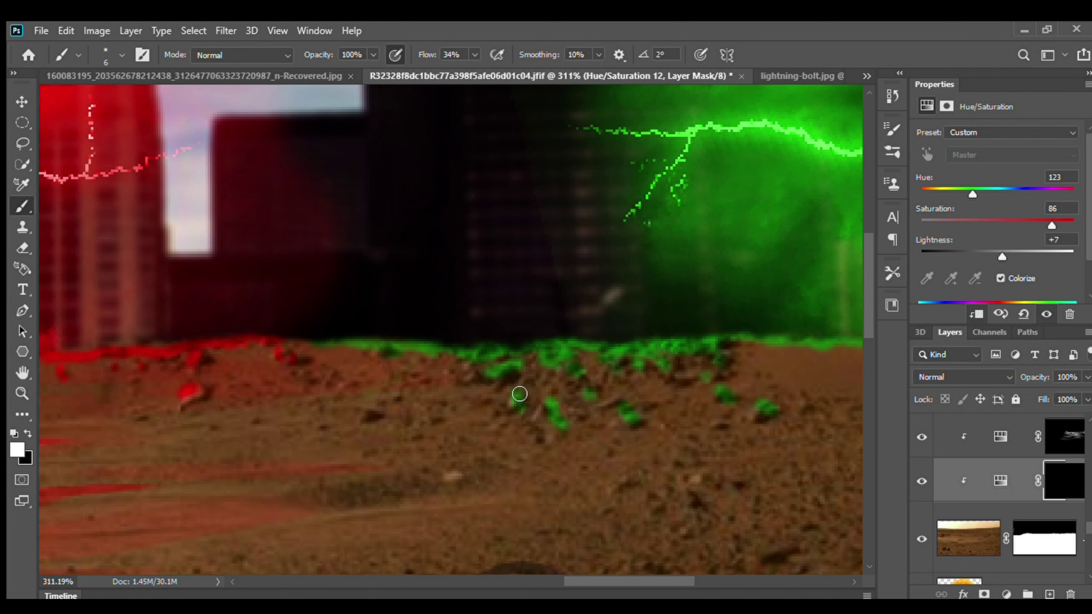
scroll(701, 341, up, 3)
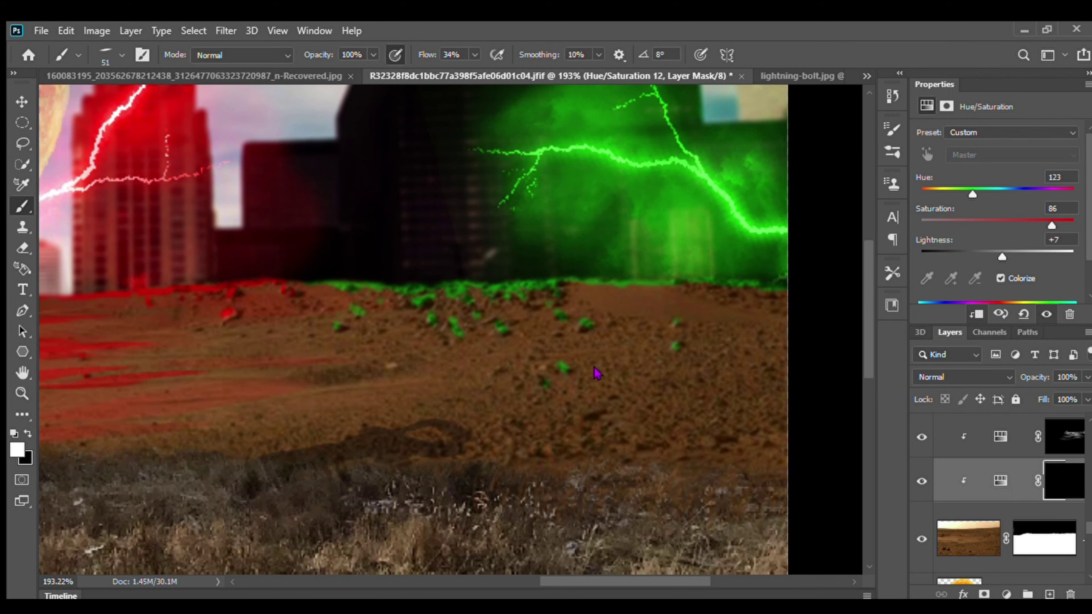
Paint green light streaks across the sand below the green lightning with a flattened brush, lowering its opacity from 100% to 47%
drag(408, 357, 512, 368)
drag(309, 338, 430, 332)
drag(352, 415, 766, 426)
drag(640, 371, 765, 359)
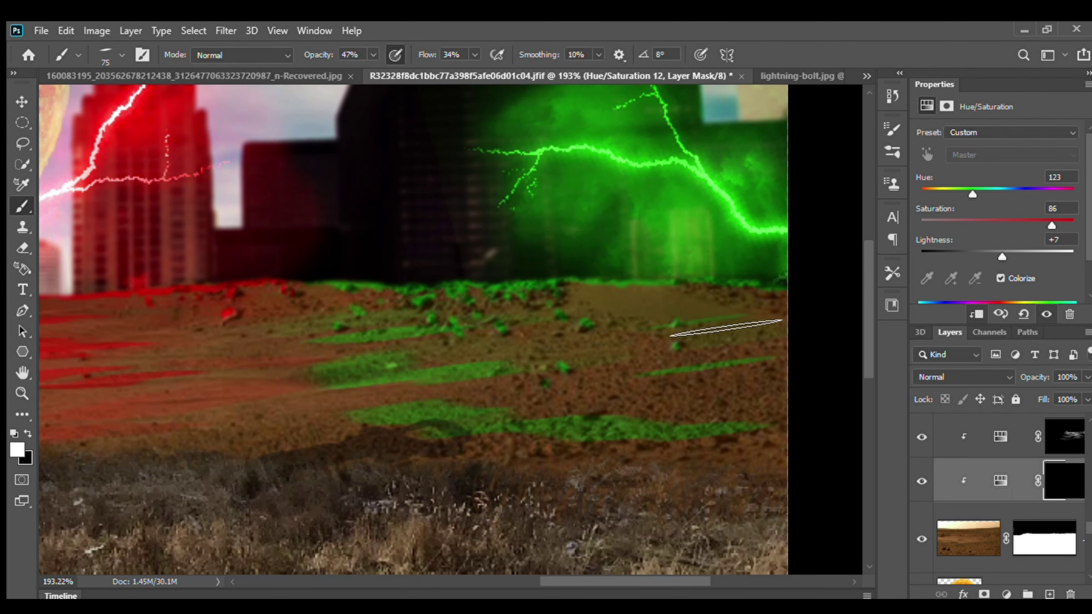
scroll(327, 308, down, 4)
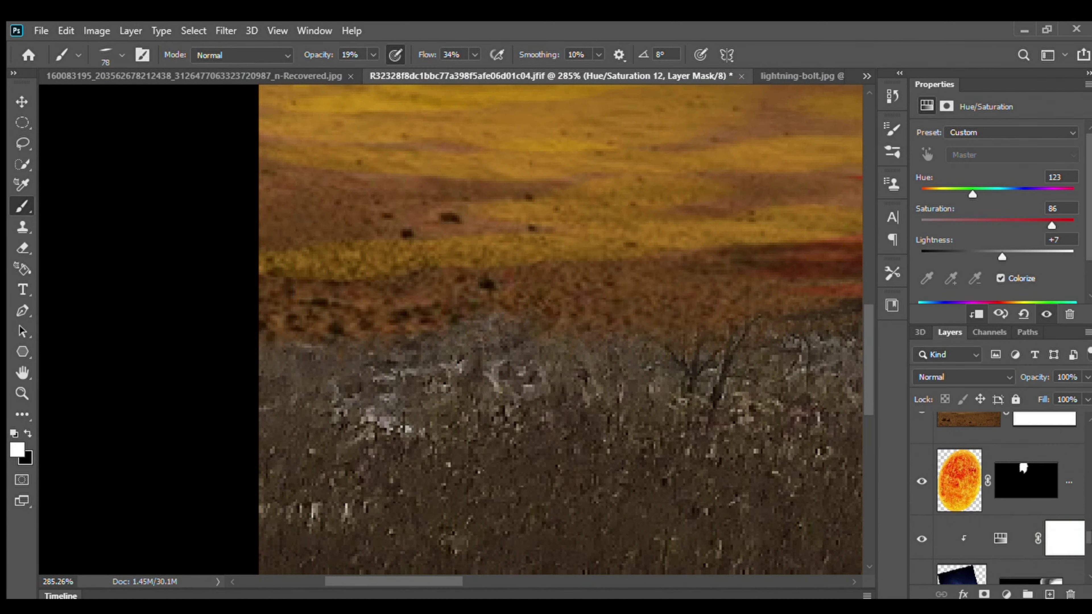
Clip a colorized Hue/Saturation adjustment to the foreground grass field with hue 57, saturation 83 and lightness +9, and invert its mask
click(1000, 278)
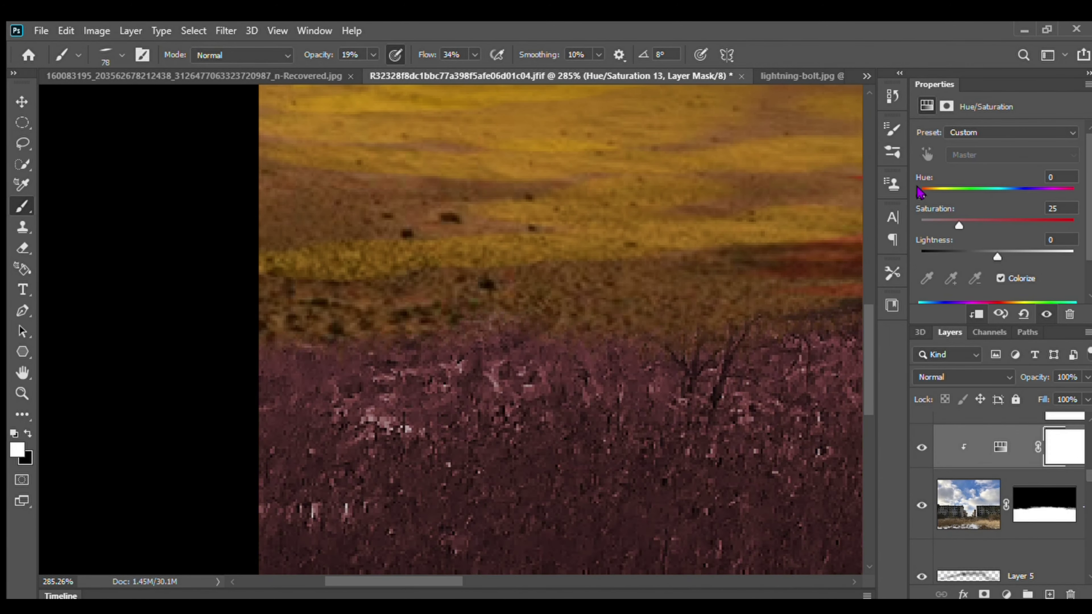
drag(997, 195, 944, 195)
drag(959, 225, 1047, 226)
drag(998, 257, 1003, 256)
key(ctrl+i)
Paint yellow light along the grass field's upper edge at 100% opacity, extending it into the grass with a size 34 brush at 49%
scroll(304, 390, up, 6)
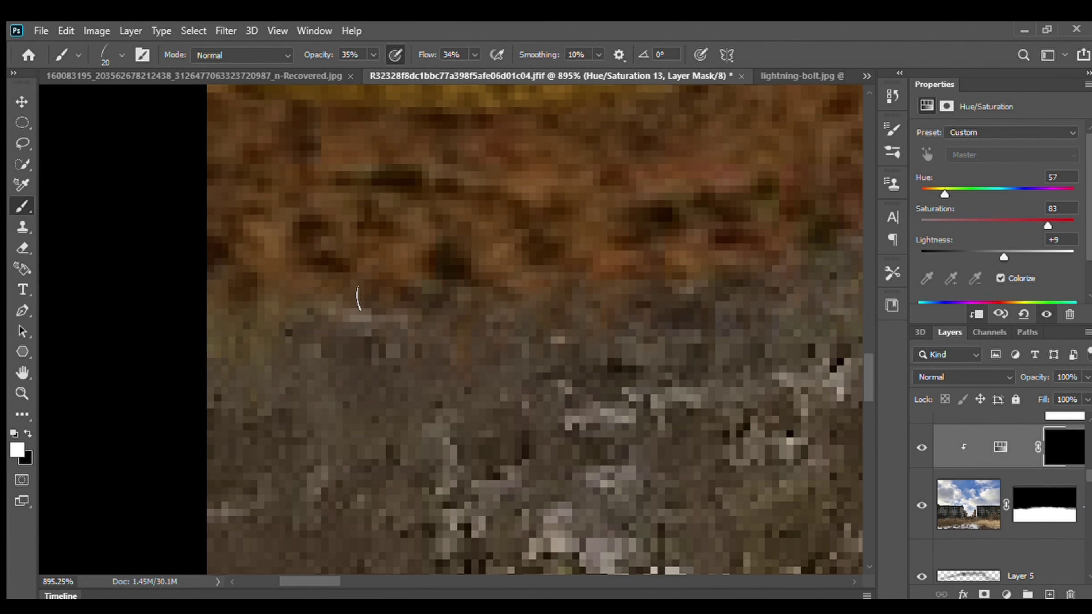
scroll(313, 409, down, 4)
scroll(609, 365, right, 5)
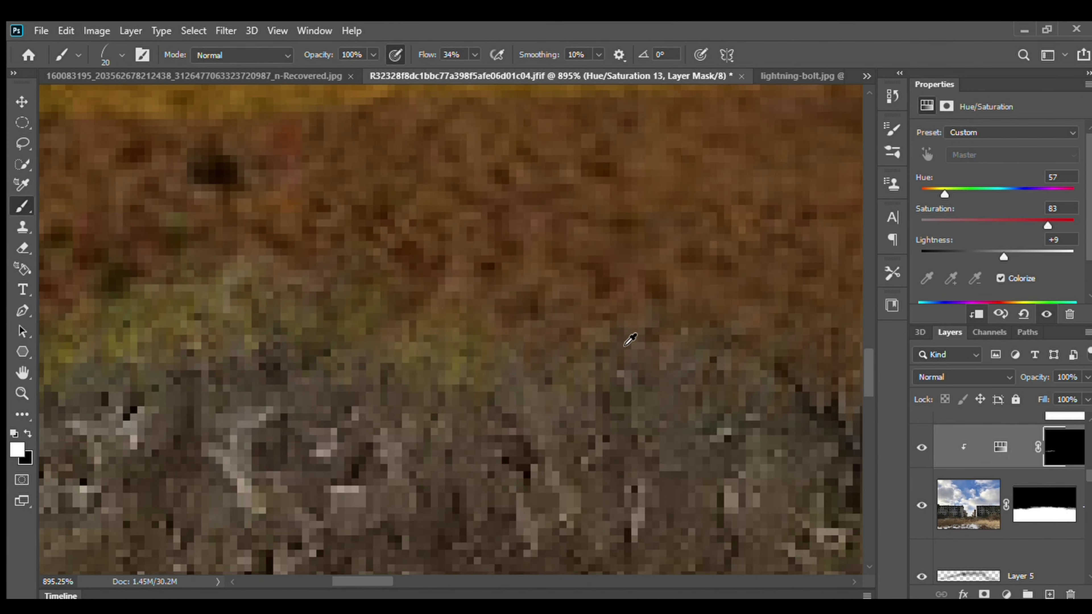
scroll(400, 359, left, 2)
scroll(400, 359, down, 4)
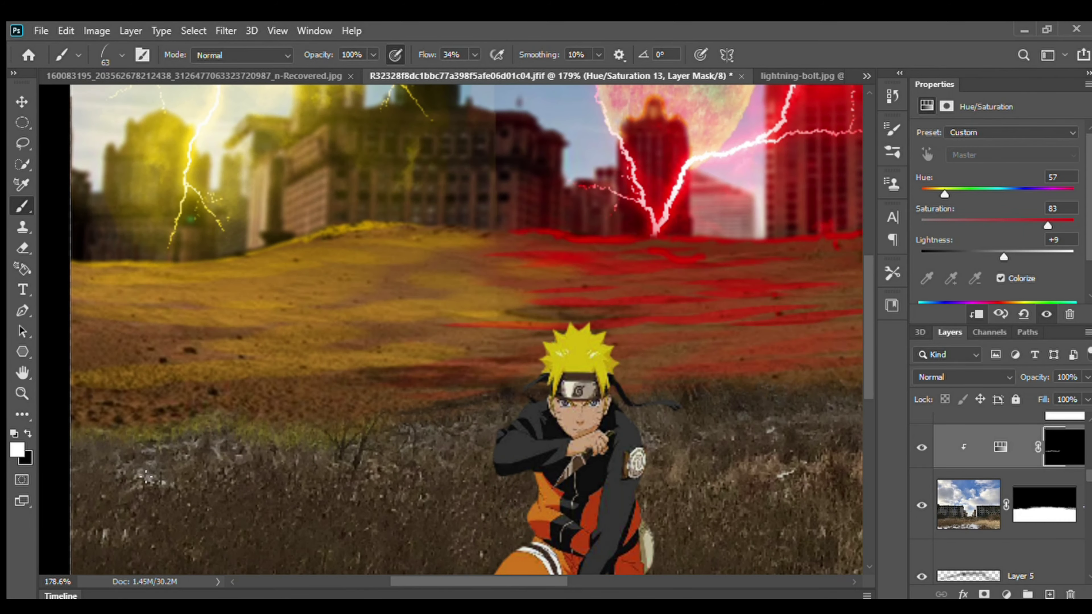
scroll(109, 479, up, 4)
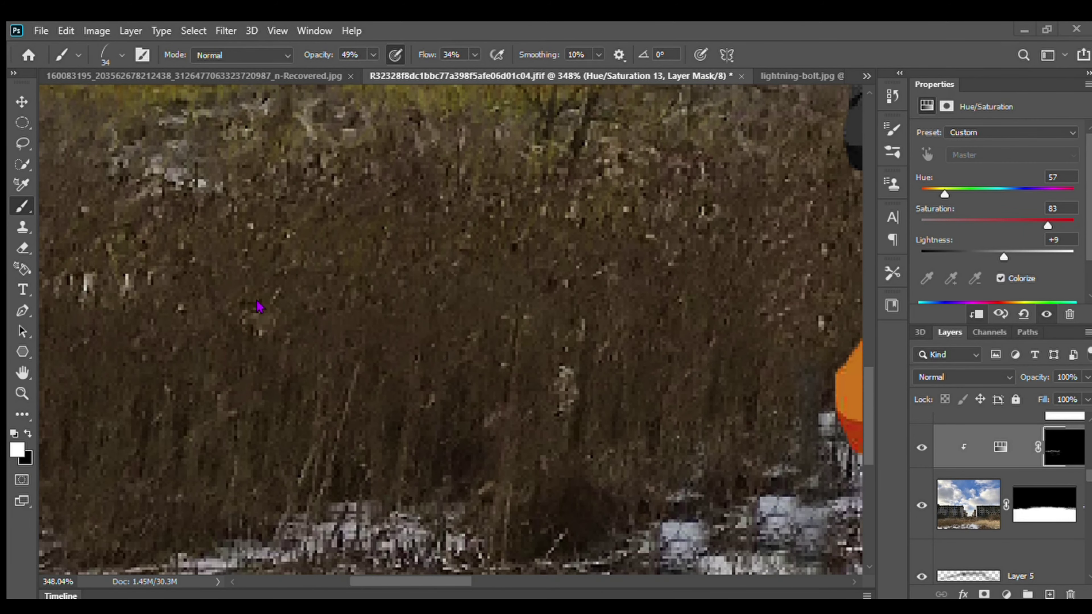
scroll(71, 431, down, 6)
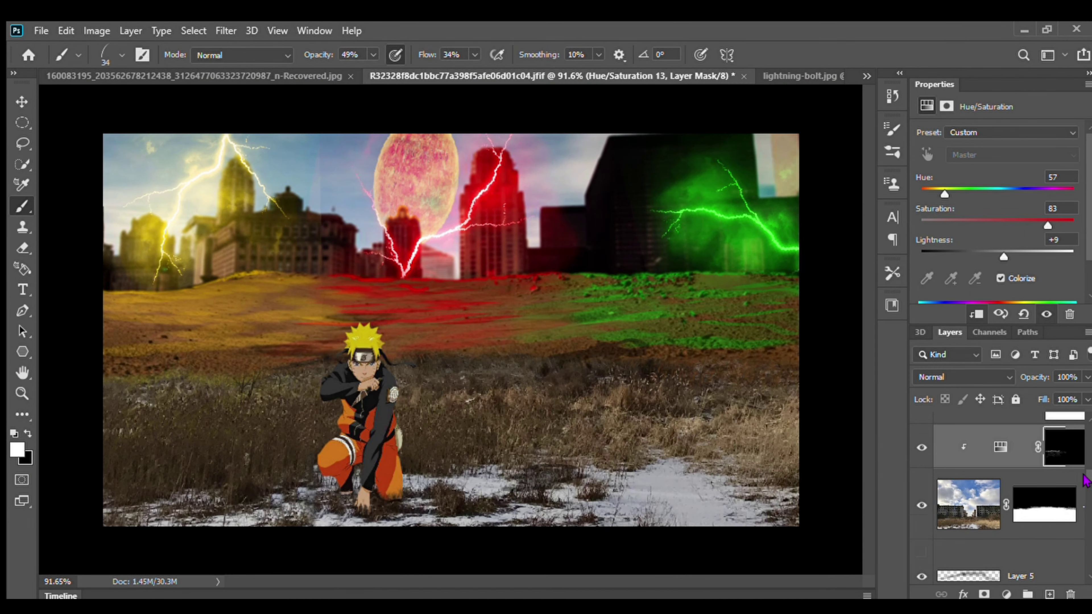
Show the hidden Gundam, man, Iron Man and blue robot layers, and select the mask of the Gundam's red Hue/Saturation adjustment
scroll(1032, 494, down, 1)
click(1064, 485)
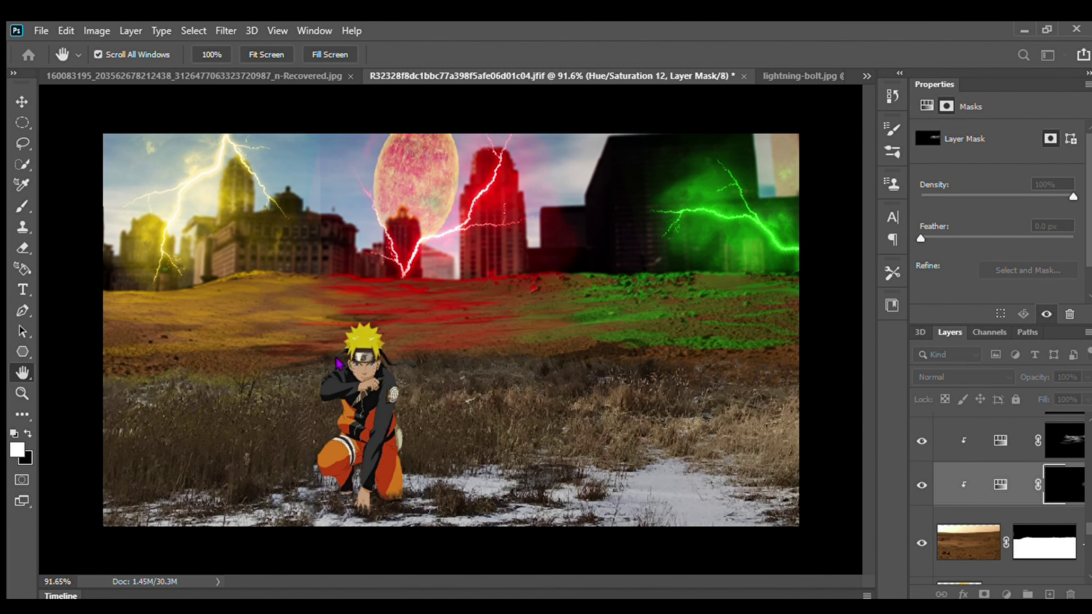
key(b)
key(ctrl+0)
scroll(1031, 495, up, 1)
click(1037, 514)
drag(922, 574, 922, 596)
scroll(392, 378, up, 6)
key(alt+bracketleft)
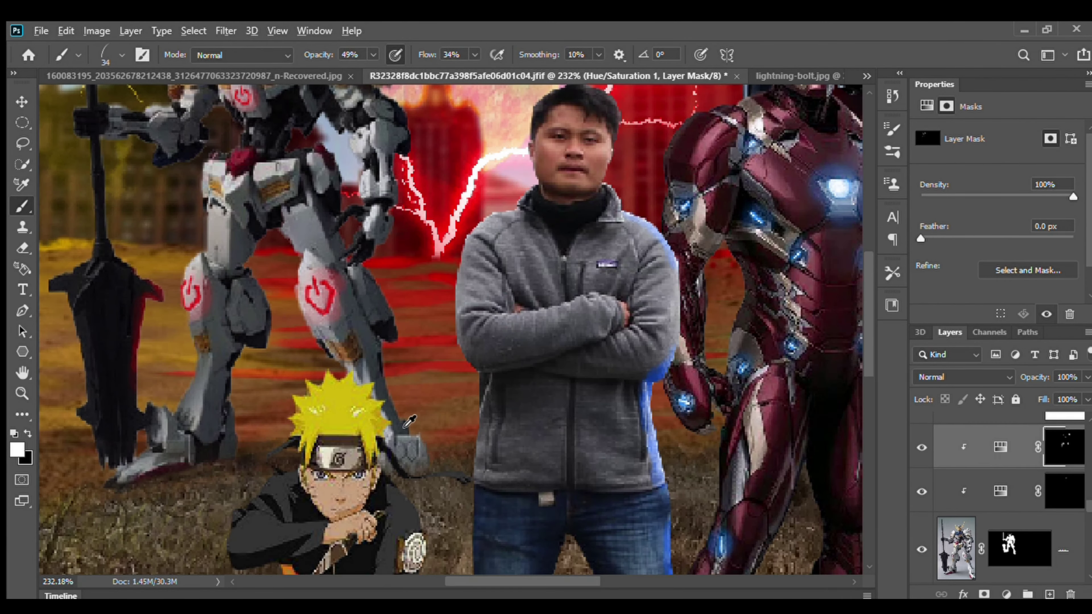
Paint a red rim along the Gundam's forearm, hand and both legs with a size 6 brush at 100% opacity
scroll(390, 378, down, 3)
scroll(417, 379, up, 5)
scroll(413, 385, up, 4)
key(bracketleft)
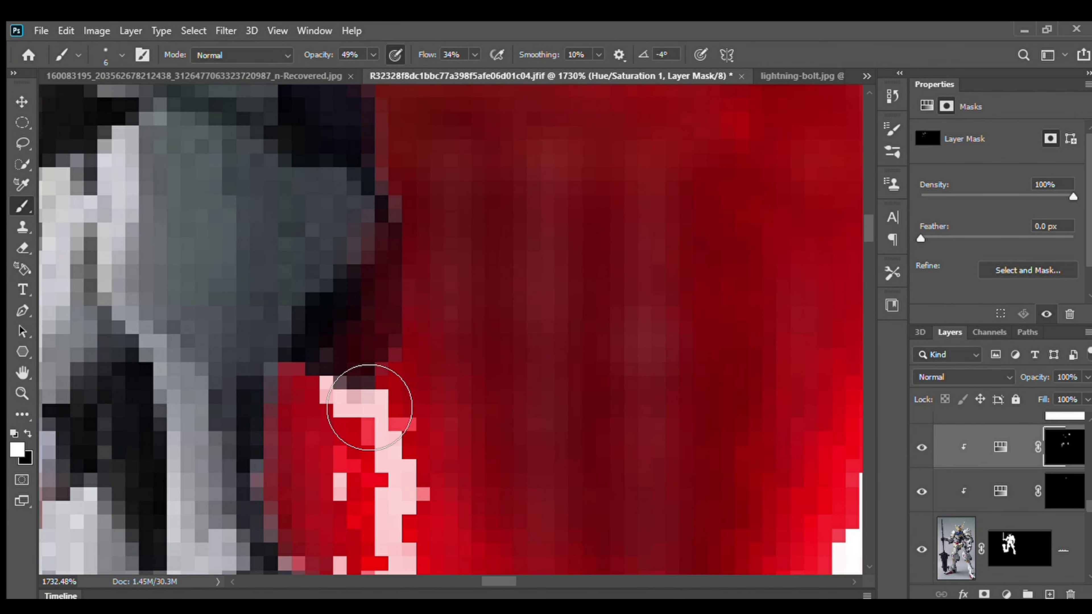
scroll(455, 343, down, 6)
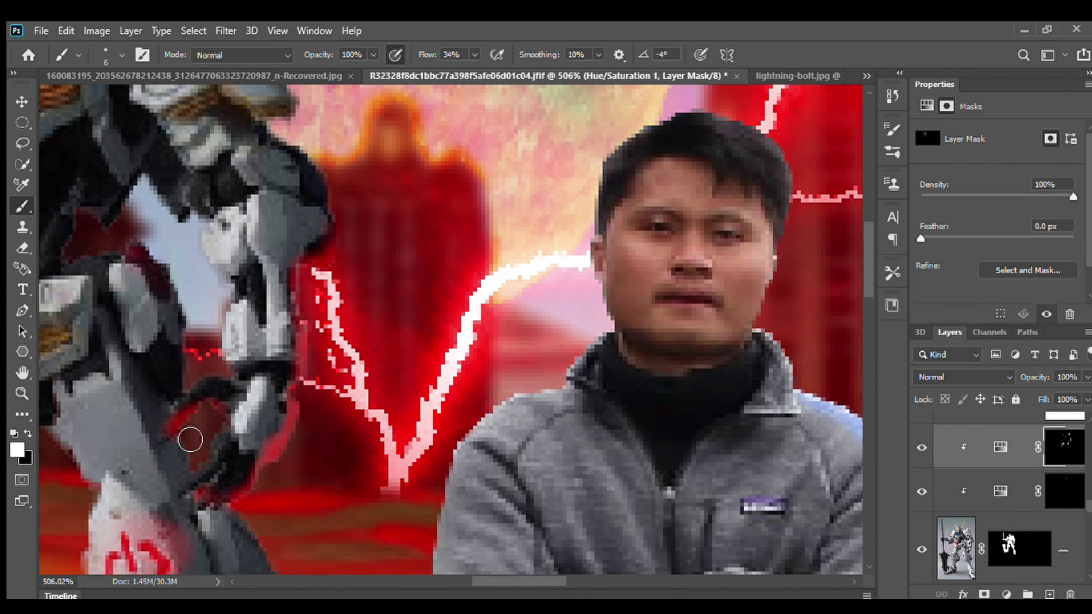
scroll(190, 440, down, 5)
scroll(251, 382, up, 4)
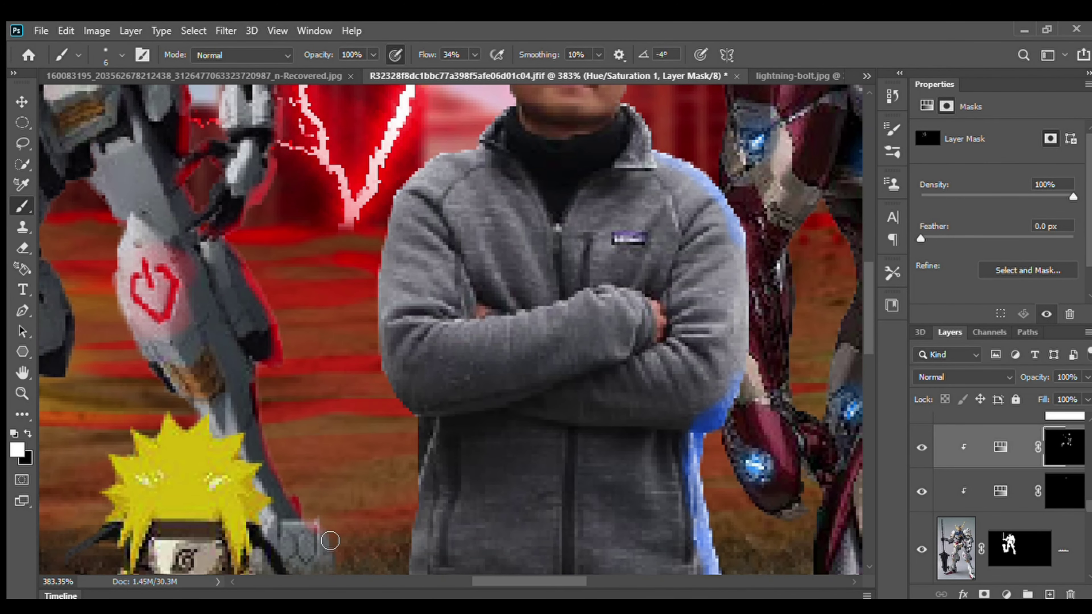
scroll(330, 540, down, 3)
scroll(215, 442, up, 5)
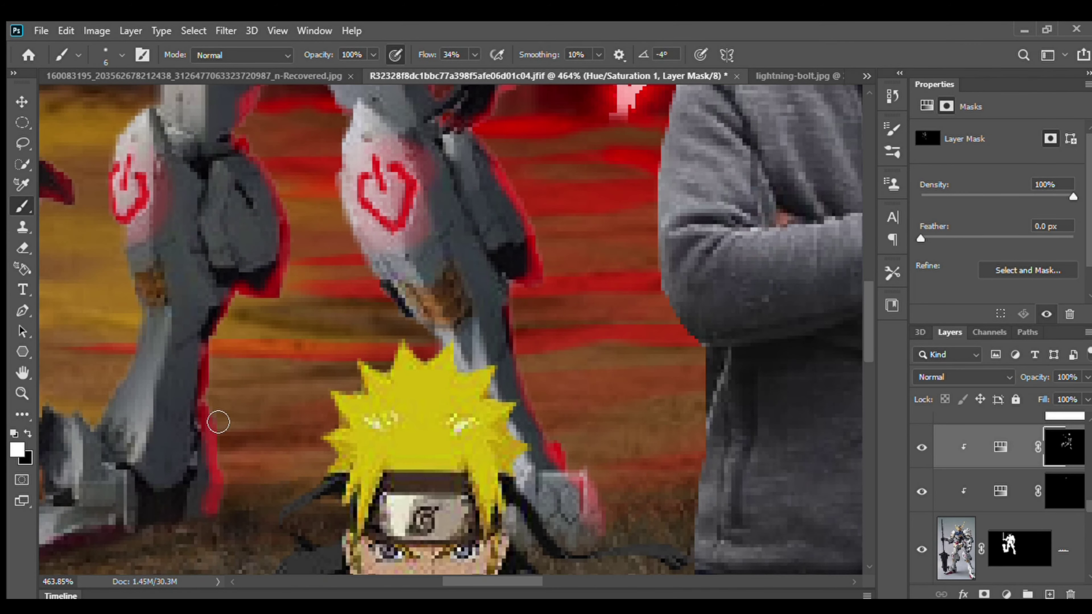
Brush a softer red glow inside the Gundam's lit edges with a size 26 brush at 48% opacity
scroll(219, 422, down, 4)
scroll(329, 317, up, 3)
key(bracketright)
key(bracketright)
key(bracketright)
key(bracketright)
key(bracketright)
key(bracketright)
key(4)
key(8)
scroll(434, 214, down, 3)
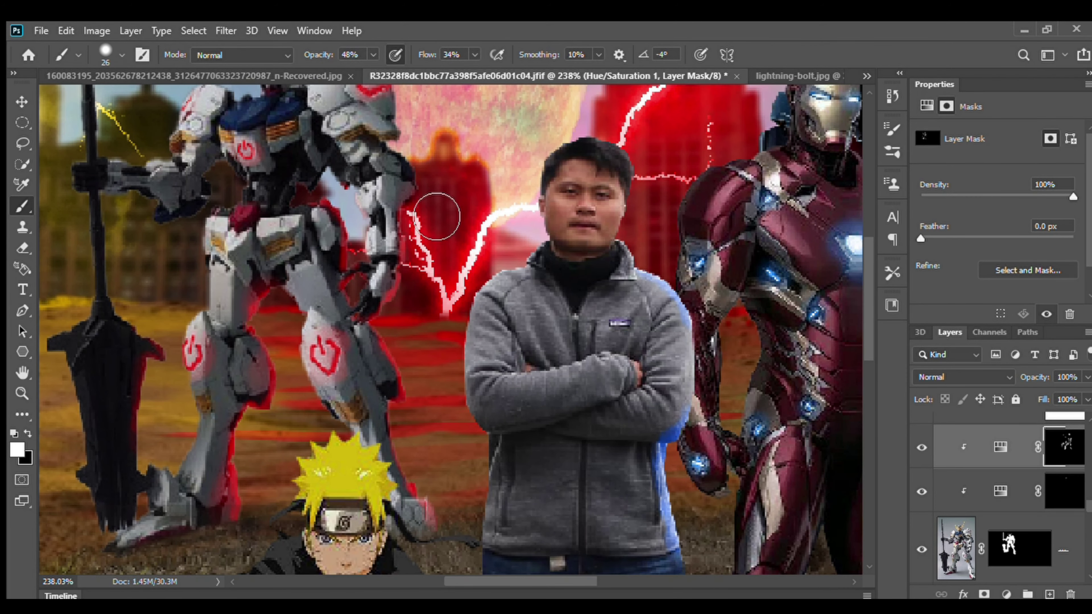
Extend the red rim along the Gundam's shoulder armor and upper arm beside the moon with a size 9 brush at 100% opacity
scroll(434, 215, up, 5)
key(bracketleft)
key(bracketleft)
scroll(406, 242, up, 3)
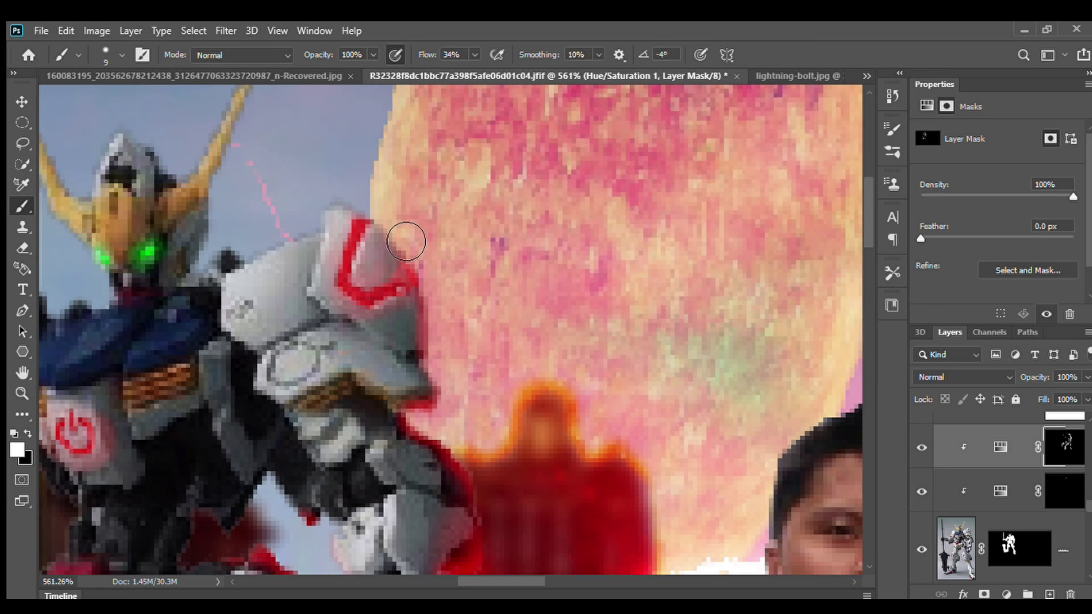
Clip a Hue/Saturation adjustment (hue 57, saturation 100, lightness +21) to the Gundam and paint a yellow rim on its sword and leg at size 6
key(bracketleft)
key(bracketleft)
key(bracketleft)
key(bracketleft)
key(bracketleft)
key(bracketleft)
scroll(527, 428, up, 2)
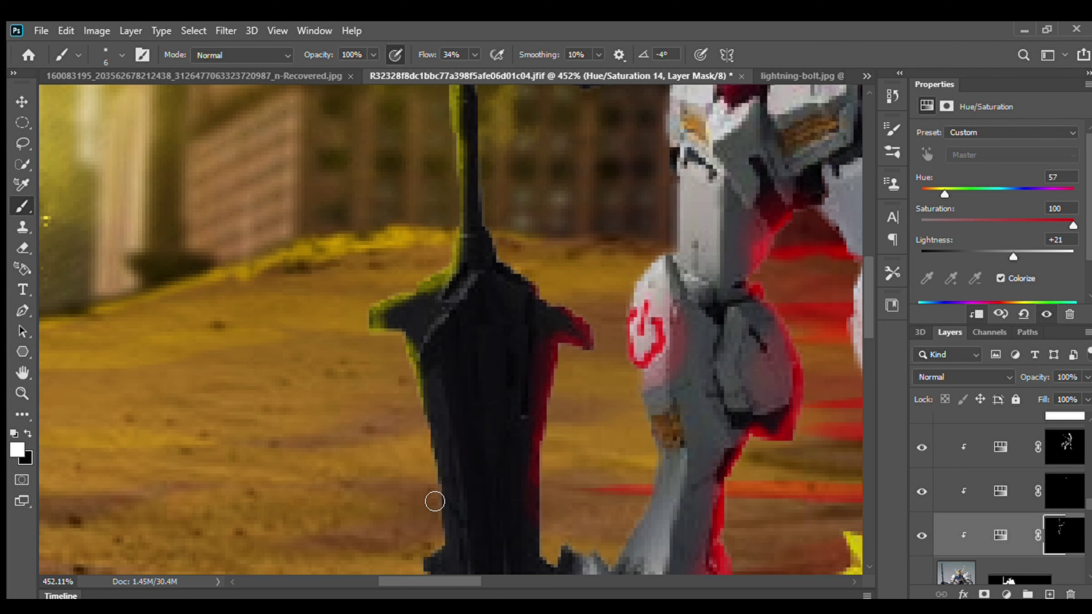
scroll(474, 396, down, 3)
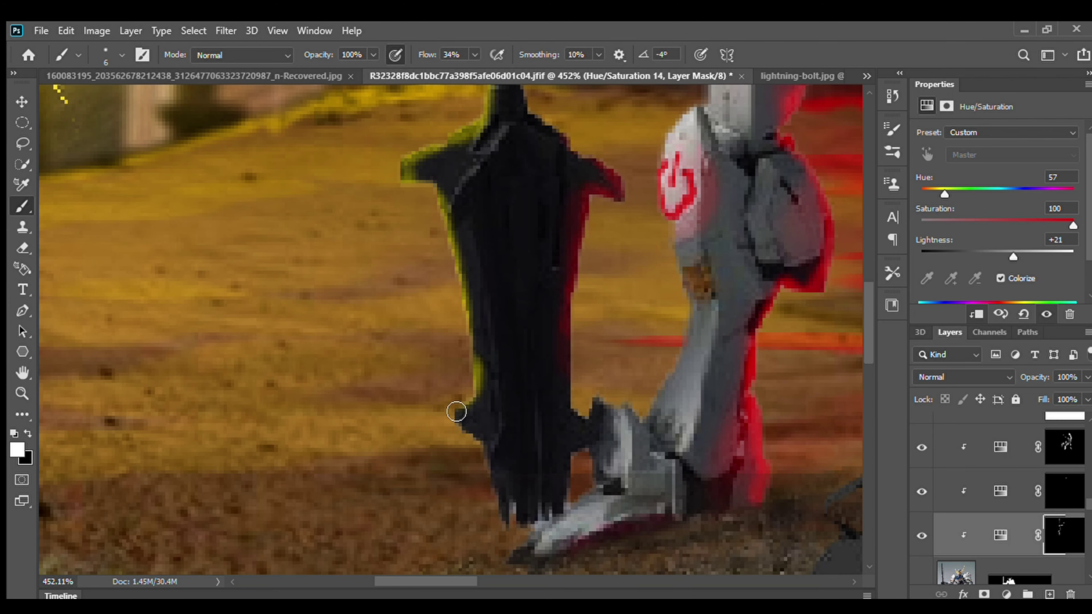
scroll(673, 383, up, 4)
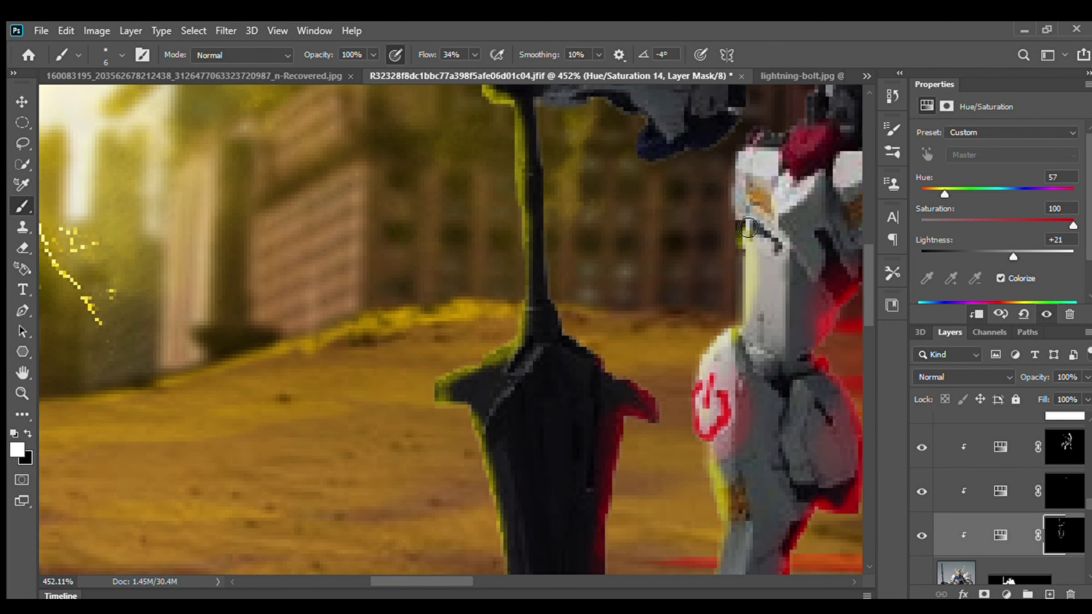
scroll(751, 250, down, 10)
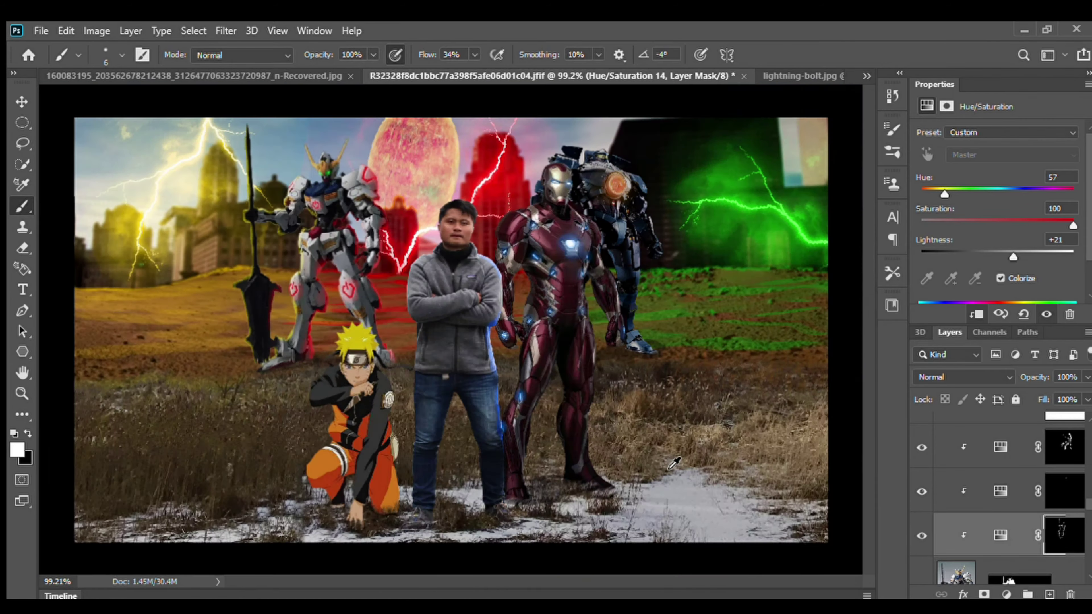
Blend softer yellow light onto the Gundam's sword, leg, arm and head at 40% opacity, using brush sizes 14 and 4
scroll(300, 272, up, 8)
key(bracketleft)
scroll(305, 287, down, 4)
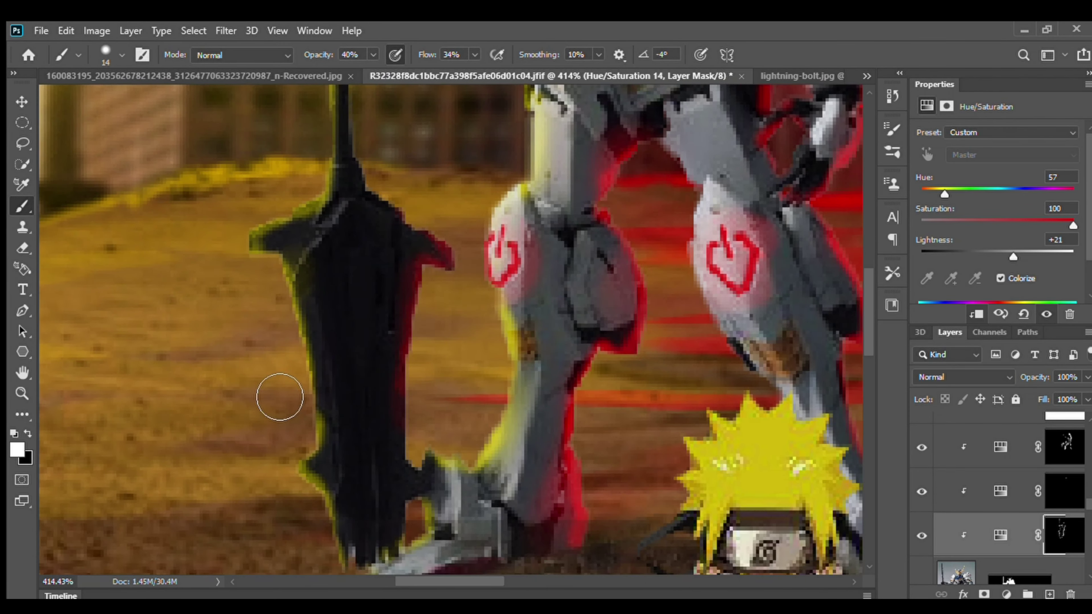
scroll(305, 287, up, 4)
scroll(397, 280, down, 5)
scroll(397, 281, up, 8)
scroll(397, 280, up, 1)
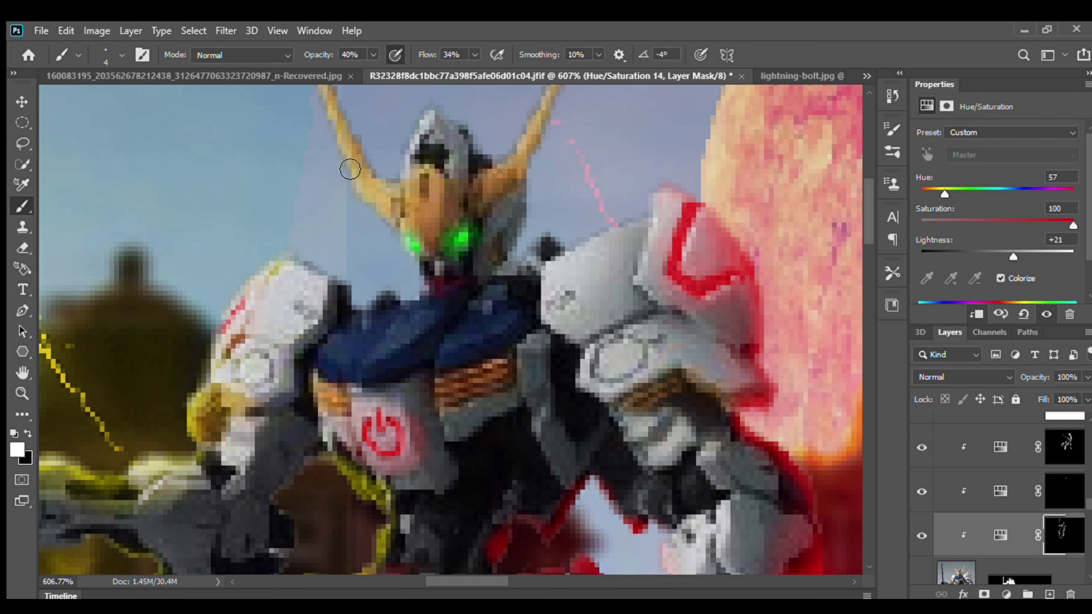
scroll(438, 199, down, 10)
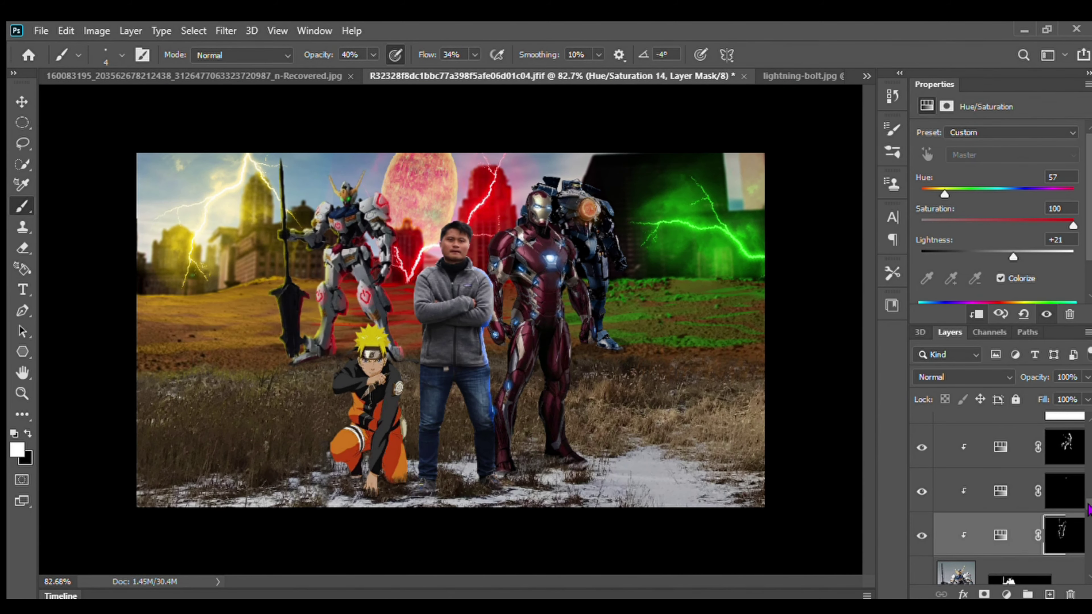
Clip a colorized Hue/Saturation adjustment to the blue robot with hue 0, saturation 100 and lightness +47, and invert its mask
scroll(597, 253, up, 5)
click(1006, 594)
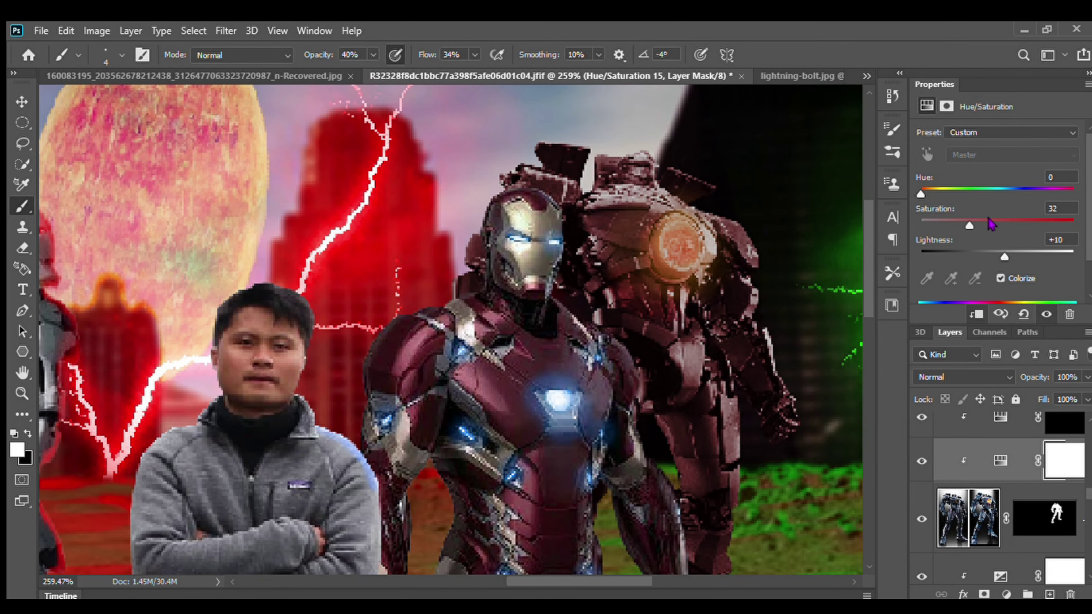
drag(997, 226, 1072, 226)
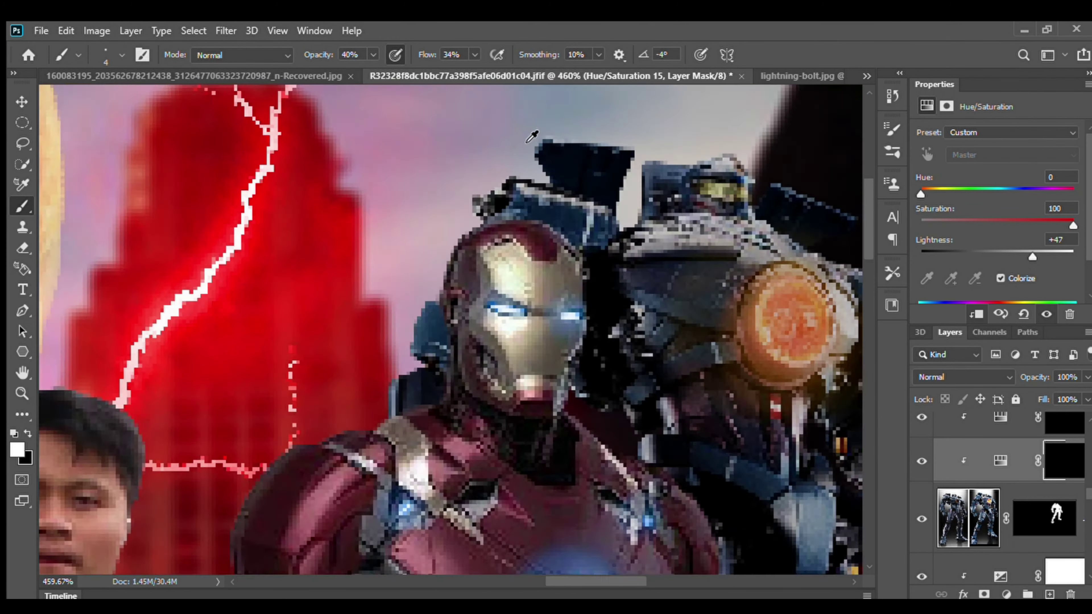
Paint a red rim on the blue robot's shoulder parts behind Iron Man at size 4 and 100% opacity, softening with size 14 at 58%
scroll(532, 136, up, 4)
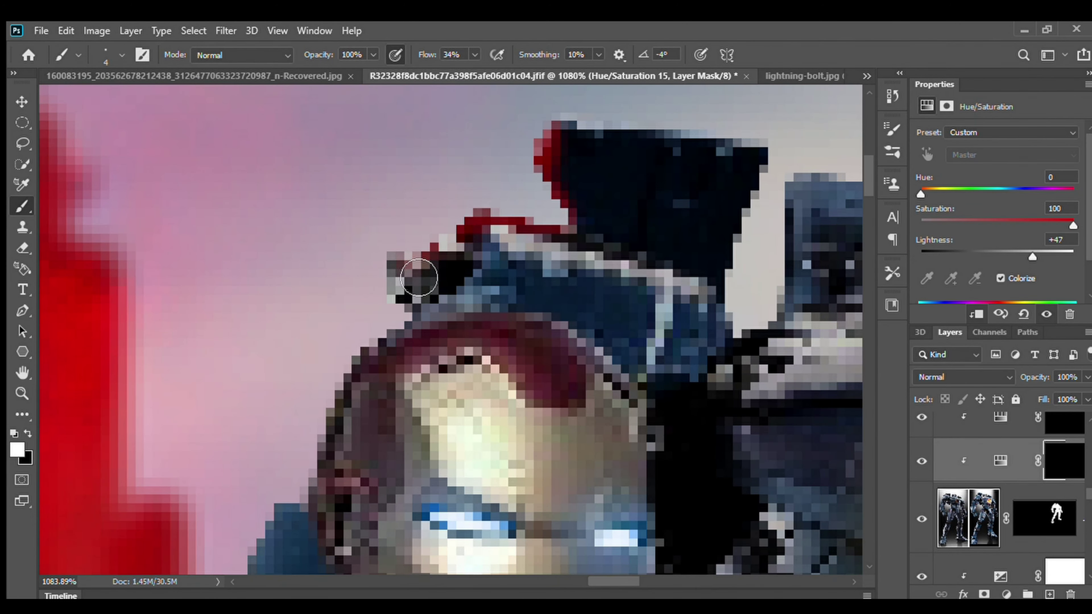
scroll(418, 277, down, 8)
scroll(659, 229, up, 4)
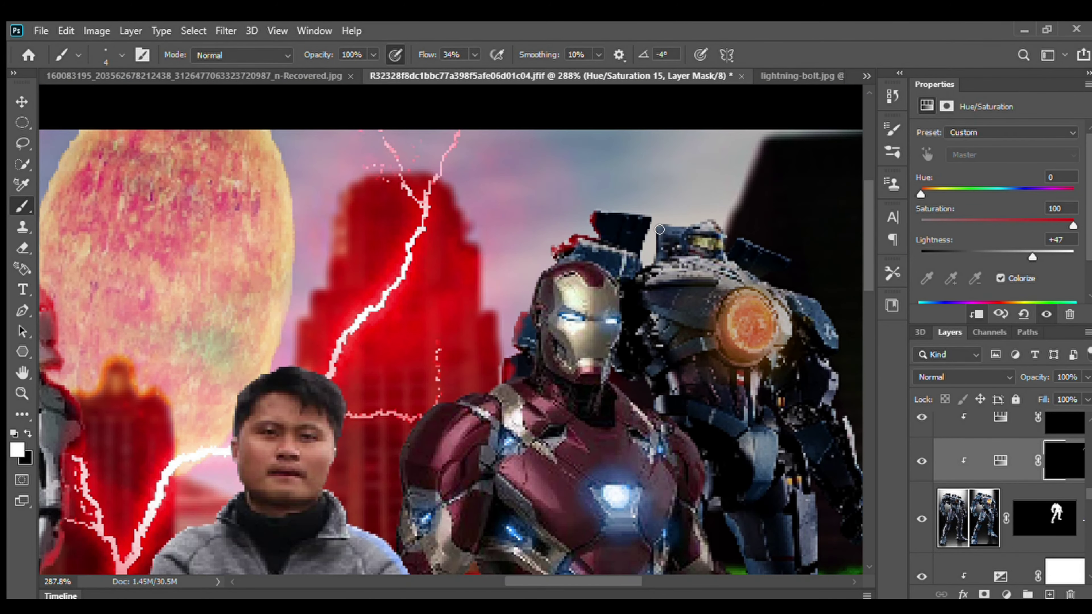
scroll(526, 371, down, 5)
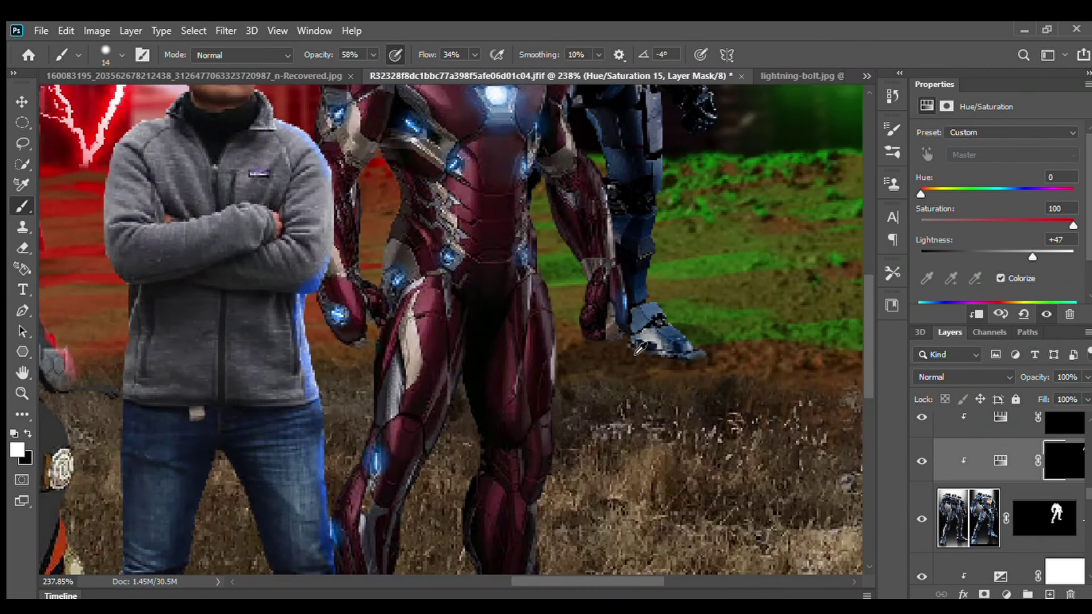
Clip another colorized Hue/Saturation adjustment to the blue robot with hue 109, saturation 100 and lightness +31, and invert its mask
scroll(526, 371, down, 6)
scroll(559, 344, up, 6)
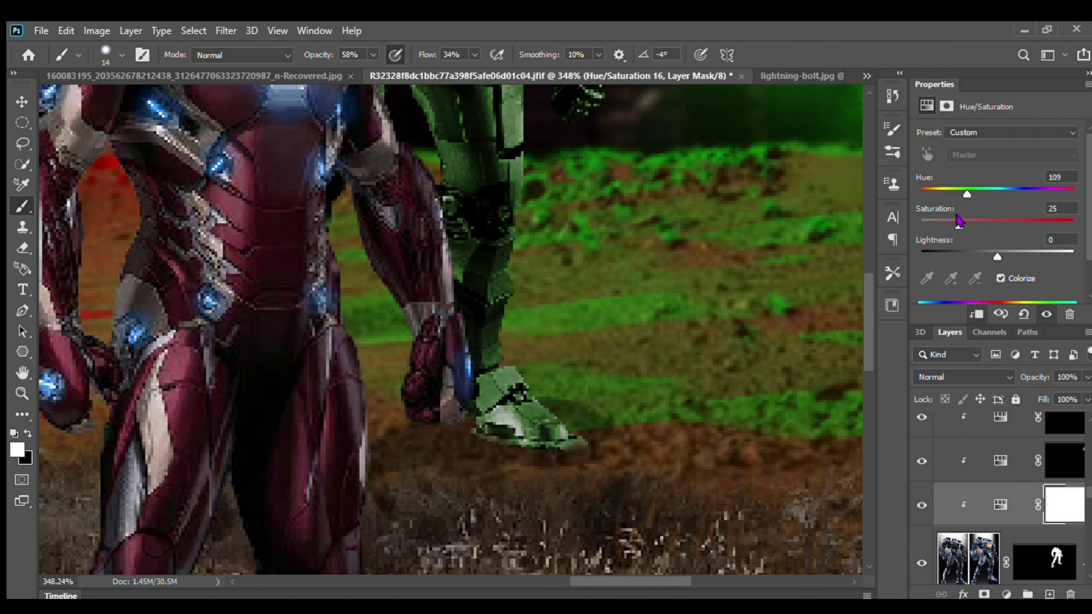
drag(997, 257, 1020, 256)
key(ctrl+i)
Paint a green rim along the blue robot's foot and lower leg with a size 9 brush at 58% opacity
scroll(573, 413, up, 4)
key(bracketleft)
drag(589, 469, 492, 369)
scroll(491, 369, up, 10)
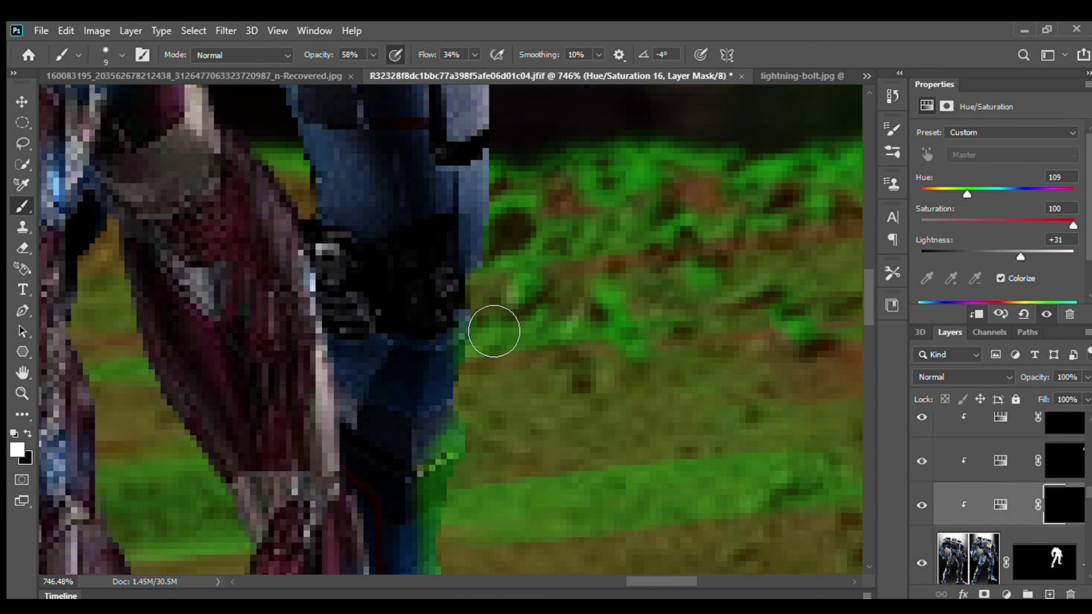
Continue the green rim up the blue robot's arm, shoulder and back fin at 58% opacity
scroll(529, 382, down, 8)
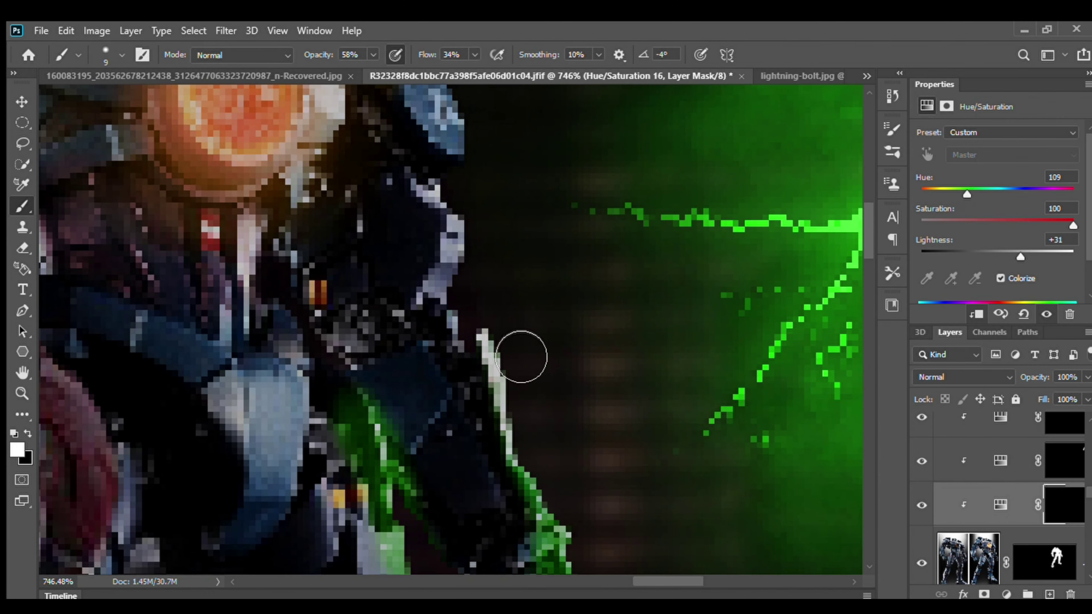
scroll(578, 527, up, 6)
scroll(578, 527, down, 6)
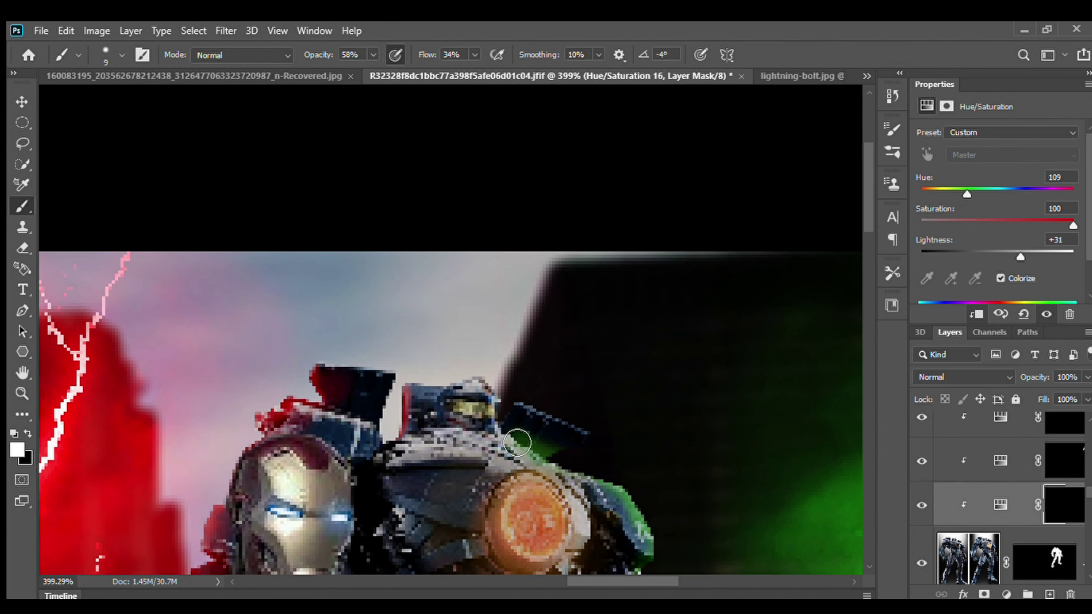
scroll(605, 391, down, 2)
scroll(471, 195, up, 3)
scroll(716, 353, down, 6)
scroll(716, 353, down, 1)
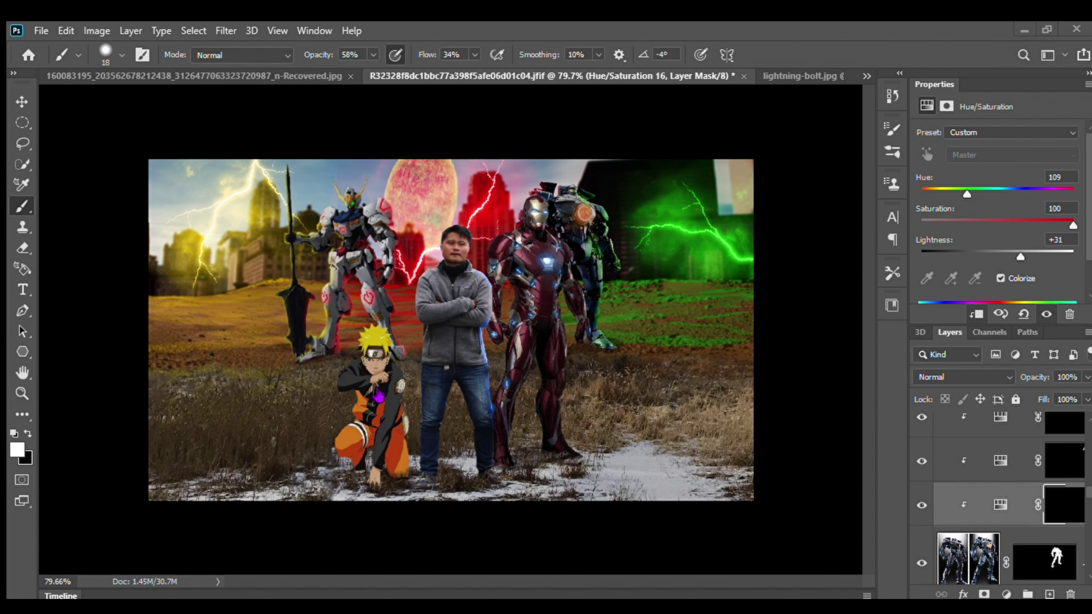
Close the lightning-bolt image, open captain-america-shield-clipart-8.png and remove the shield's background
click(800, 76)
key(ctrl+w)
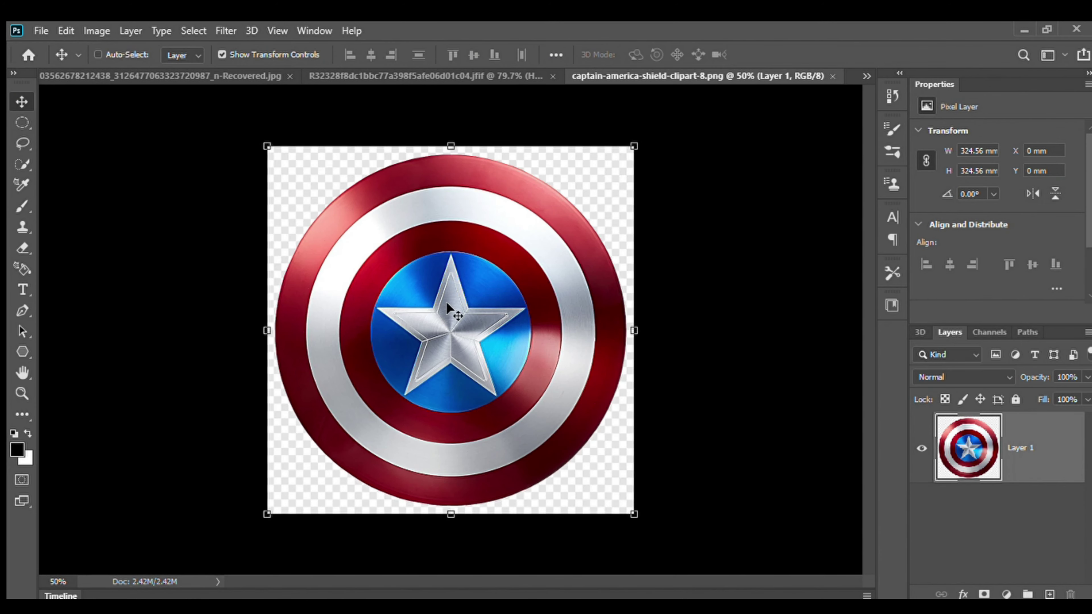
drag(446, 301, 457, 292)
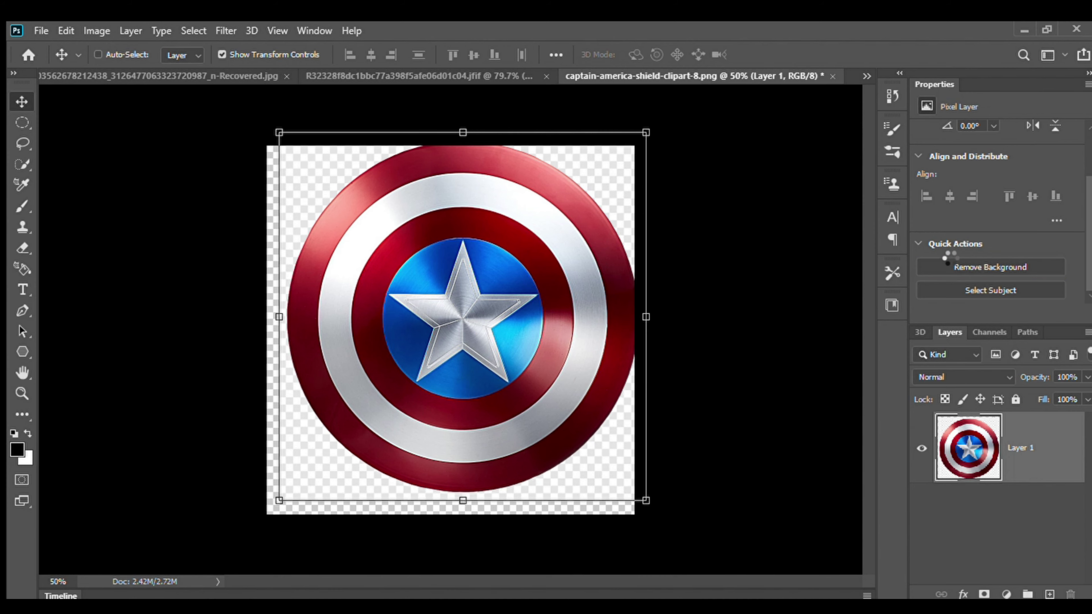
drag(577, 294, 544, 313)
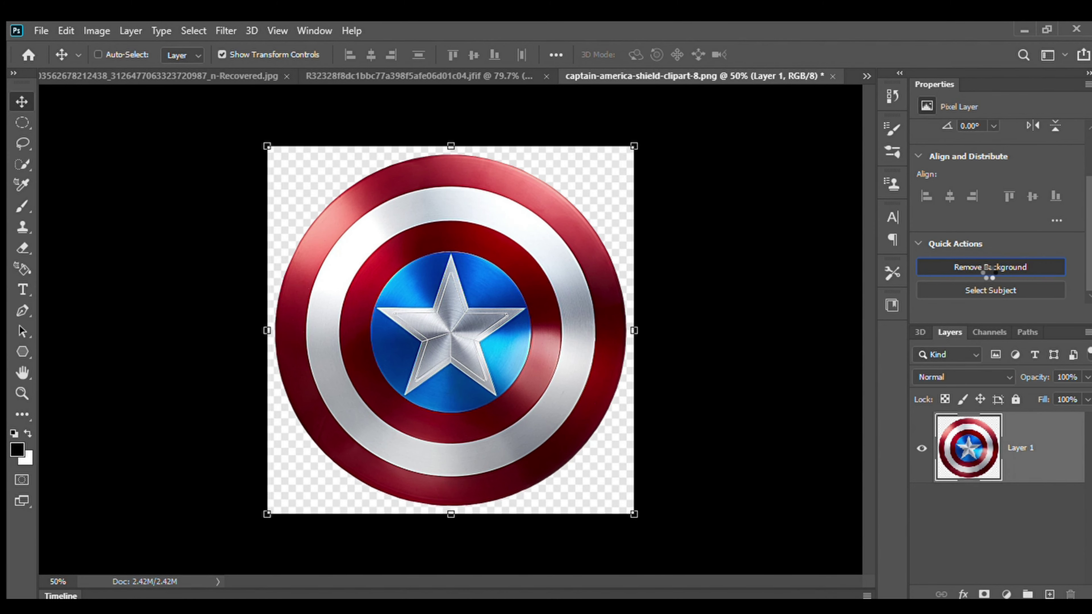
Move the cut-out shield into the composite below Iron Man's layer, scale it to 14.68% and place it on the snow beside his foot
drag(623, 301, 1062, 589)
drag(1058, 471, 1056, 538)
key(ctrl+t)
key(ctrl+0)
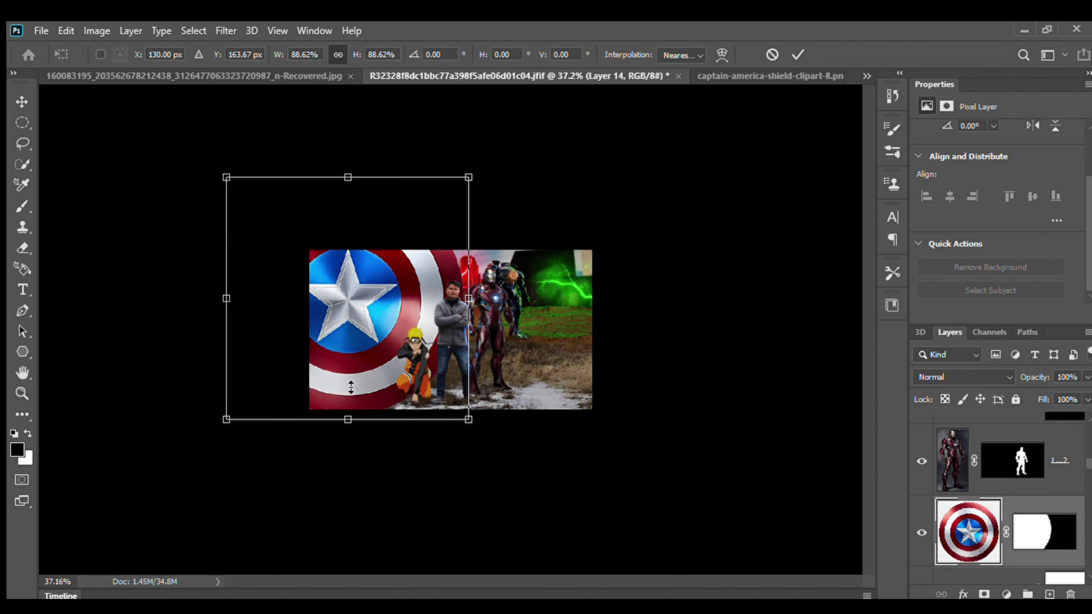
drag(347, 422, 546, 395)
scroll(546, 395, up, 6)
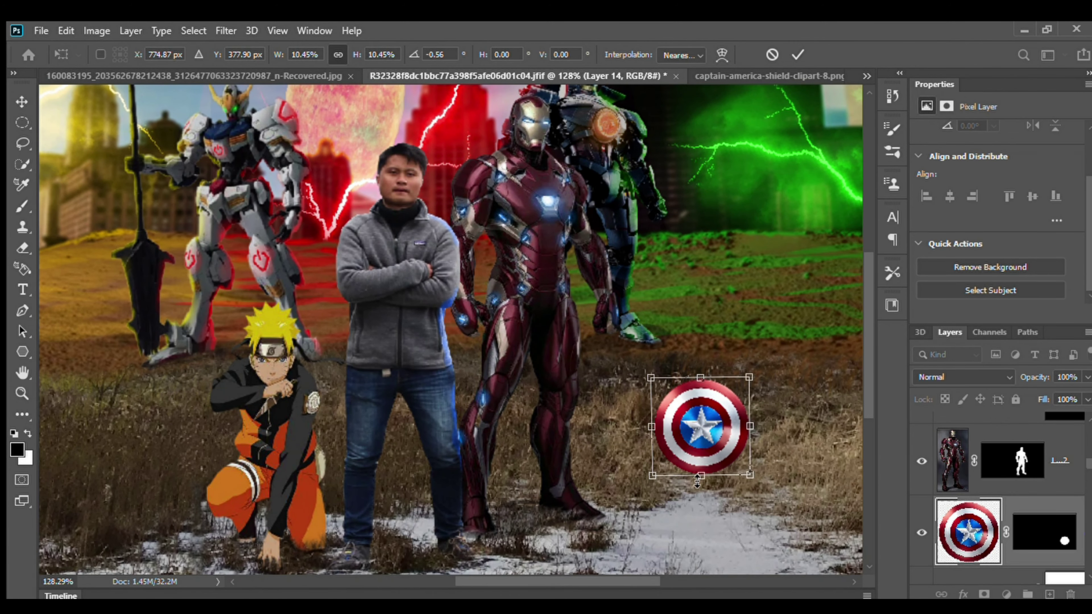
scroll(700, 488, up, 2)
scroll(700, 488, up, 4)
scroll(700, 488, down, 5)
drag(757, 435, 776, 488)
scroll(745, 462, up, 3)
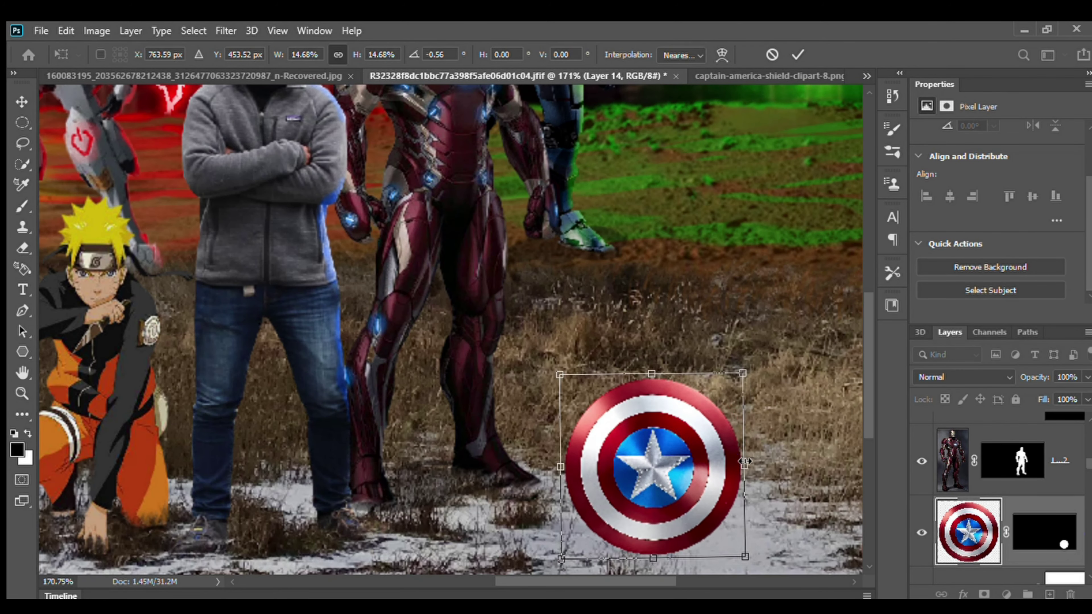
key(Return)
Paint black on the shield's mask along its lower edge so it looks sunk into the snow
key(ctrl+backslash)
key(b)
scroll(589, 514, up, 3)
mouse_move(589, 514)
mouse_down()
mouse_move(537, 477)
mouse_move(662, 460)
mouse_move(775, 512)
mouse_up()
key(bracketleft)
key(bracketleft)
scroll(631, 490, up, 3)
drag(444, 413, 702, 365)
scroll(654, 451, right, 5)
scroll(654, 451, up, 1)
key(x)
click(389, 495)
key(ctrl+z)
key(x)
Darken the shield slightly with a clipped Exposure adjustment
scroll(514, 515, down, 10)
scroll(514, 514, up, 2)
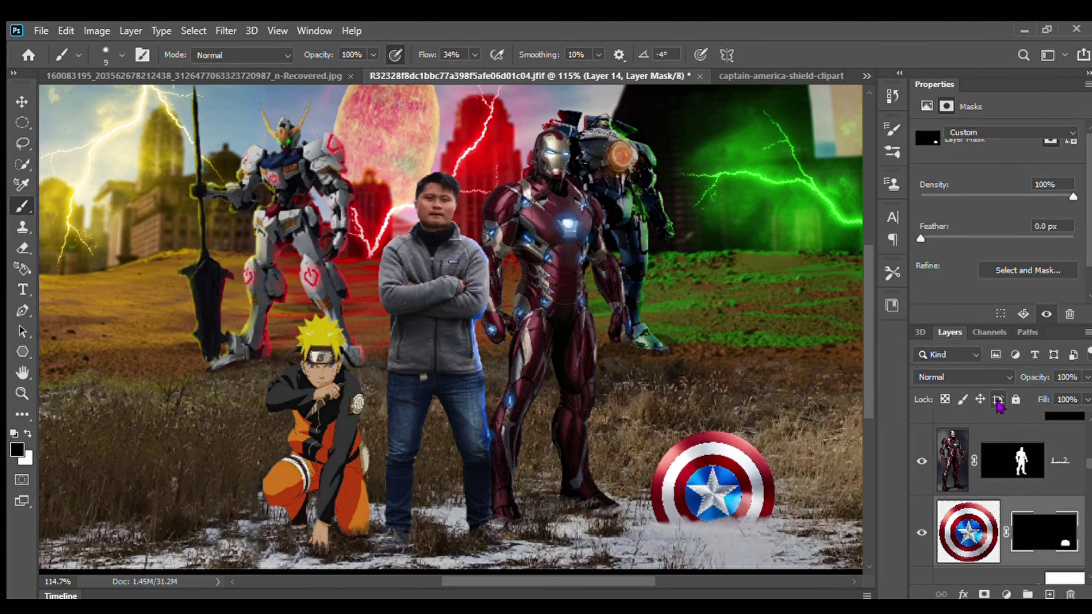
drag(993, 173, 988, 174)
Refine the shield's mask where it meets the snow, using a thin grass-shaped brush at sizes 9 to 13
scroll(731, 524, up, 5)
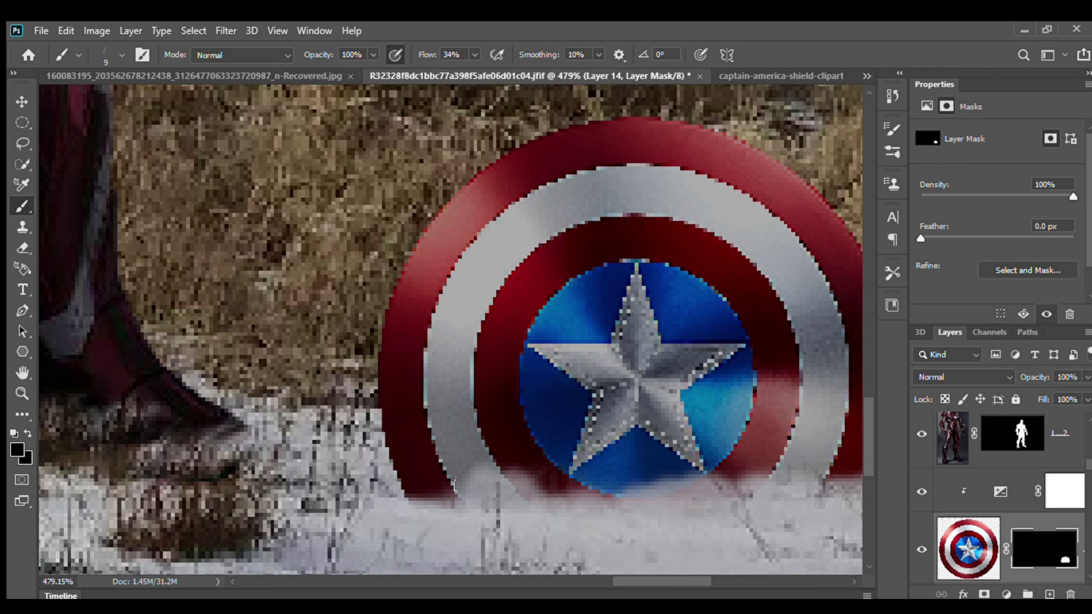
scroll(668, 469, right, 5)
scroll(667, 469, up, 1)
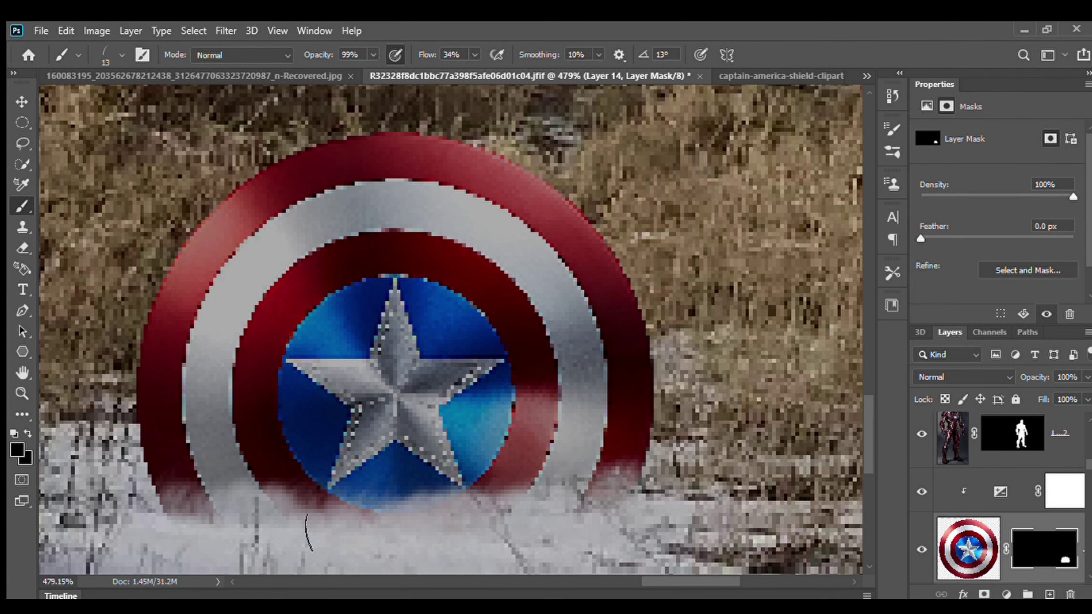
scroll(645, 423, down, 5)
scroll(479, 367, up, 3)
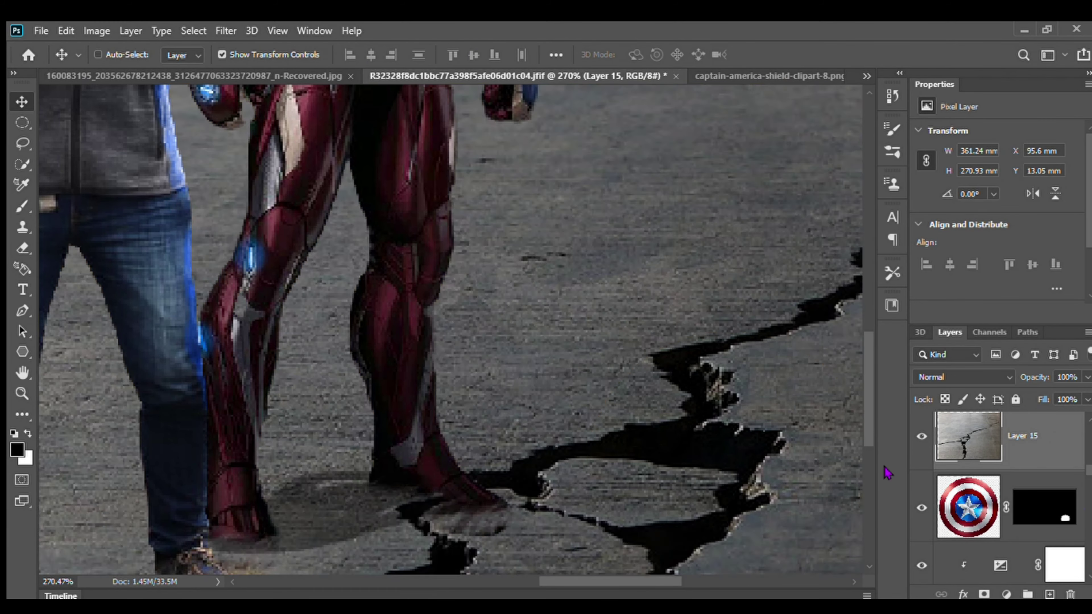
Scale down and rotate the cracked-ground texture and place it over the shield
key(ctrl+0)
key(ctrl+t)
drag(288, 139, 684, 451)
scroll(684, 451, up, 3)
drag(769, 455, 731, 357)
key(ctrl+0)
key(Return)
scroll(645, 431, up, 3)
Add a black mask to the crack texture, set it to Screen and reveal the cracks over the shield with a soft white brush
drag(1041, 502, 961, 375)
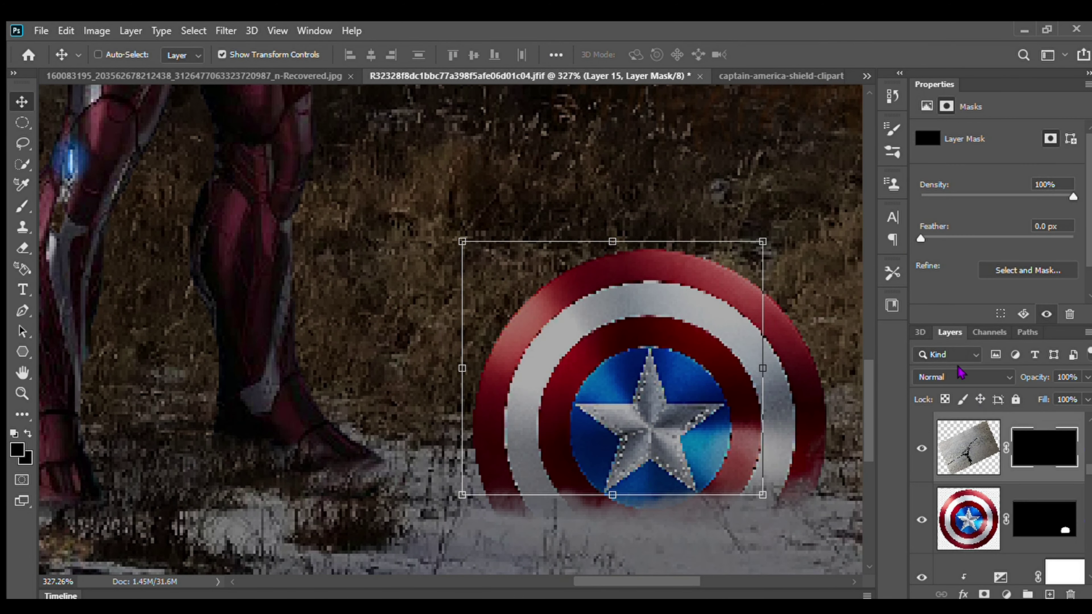
click(24, 207)
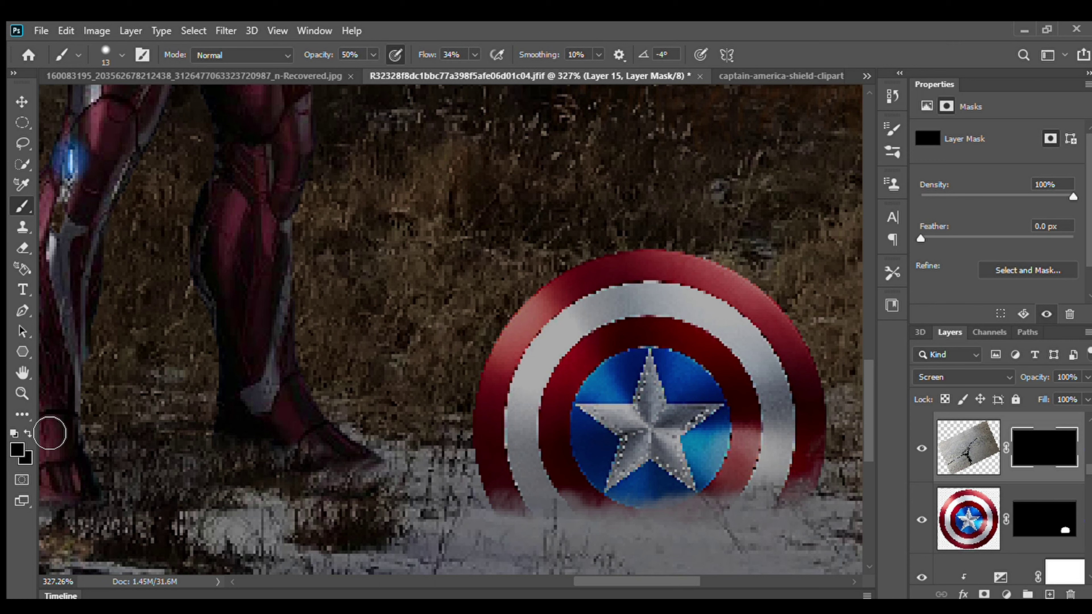
key(x)
drag(576, 352, 678, 322)
key(0)
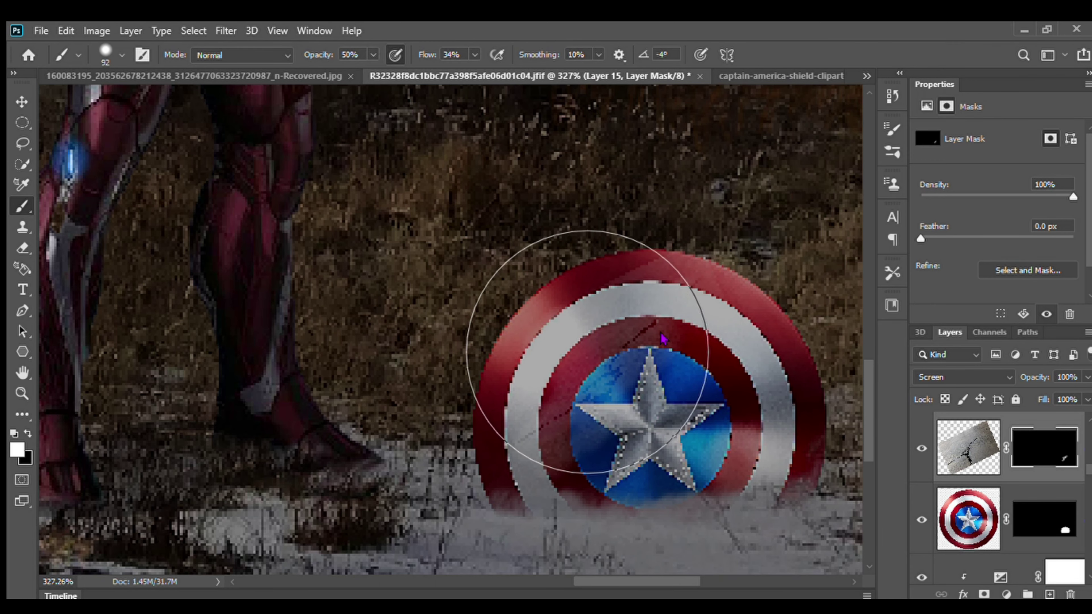
drag(597, 341, 805, 500)
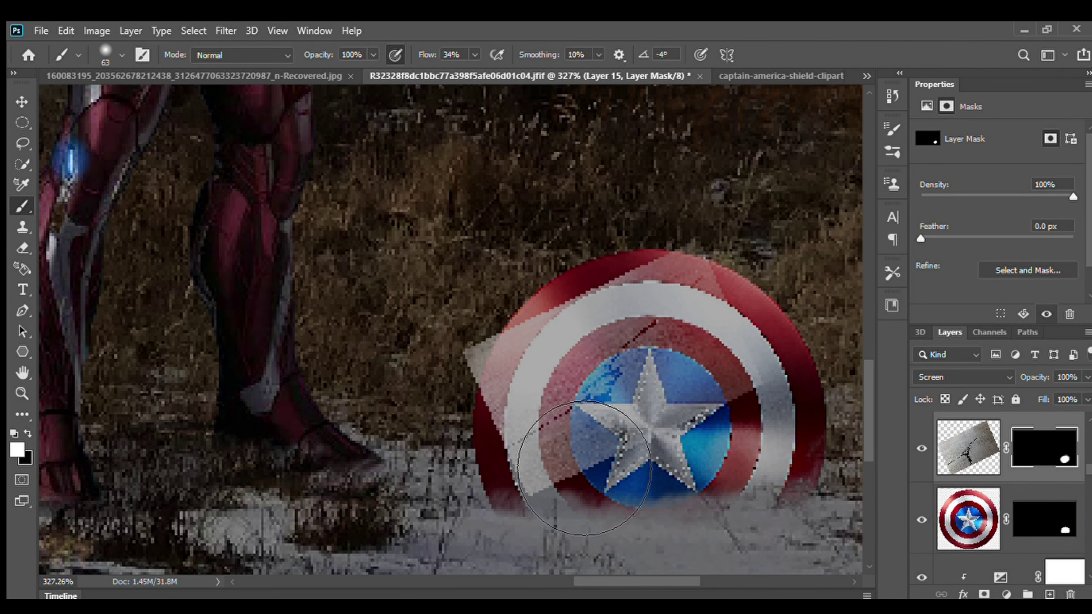
Try Linear Dodge (Add) and other blend modes for the crack texture on the shield
scroll(968, 379, down, 2)
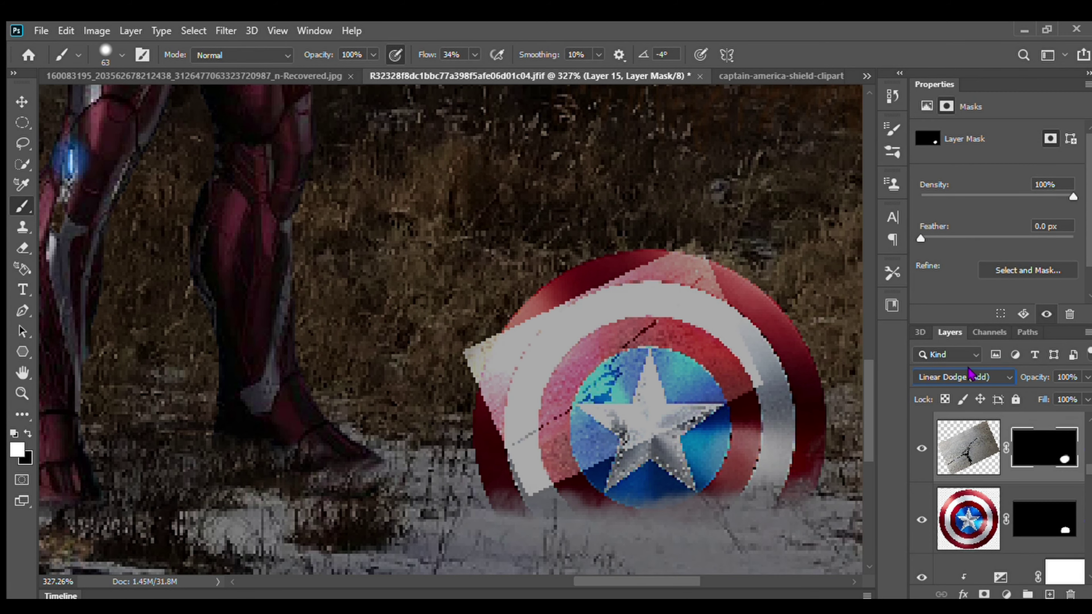
scroll(970, 375, down, 4)
key(Delete)
key(alt+shift+k)
key(alt+shift+n)
scroll(693, 405, down, 8)
key(alt+shift+m)
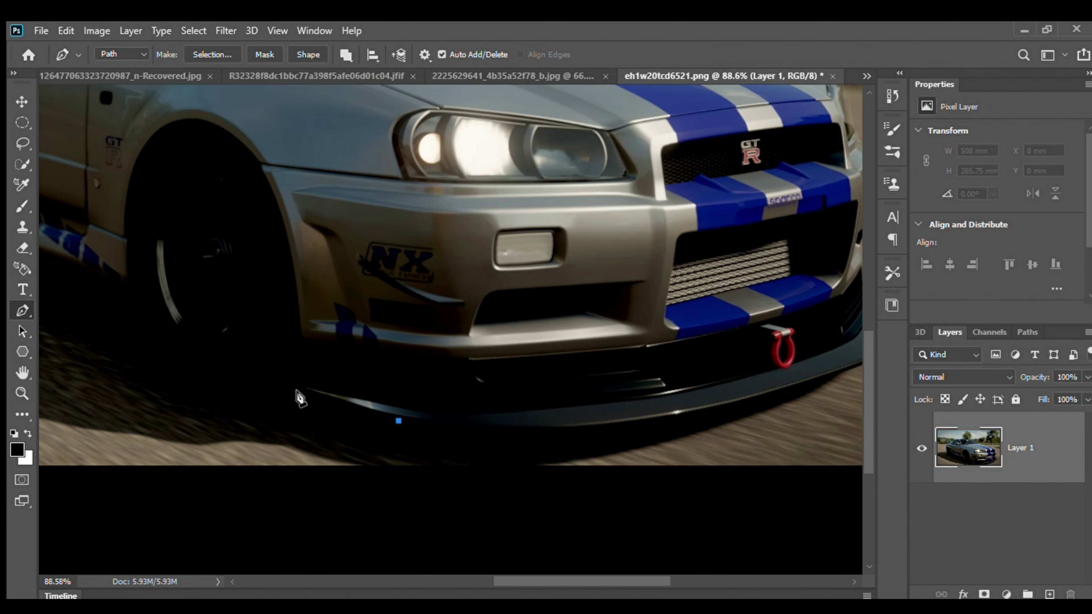
Trace the underside of the car with the Pen tool from the front bumper past the front wheel to the rear wheel
scroll(299, 398, left, 3)
click(270, 376)
click(243, 321)
scroll(224, 327, left, 5)
click(285, 331)
click(261, 366)
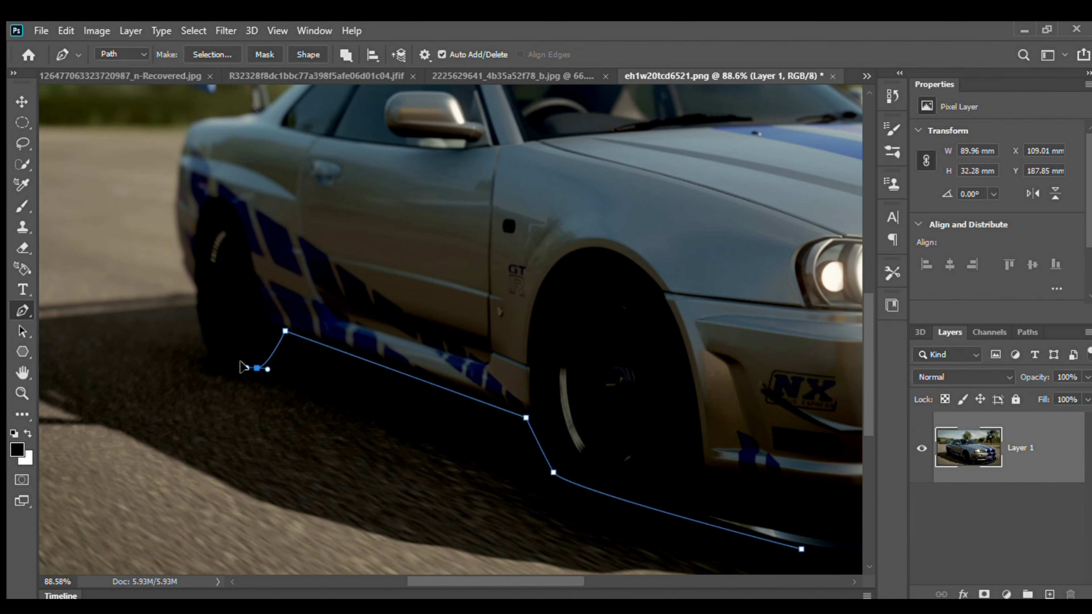
scroll(275, 364, left, 3)
Continue the pen path up around the car's rear end and along the spoiler
scroll(307, 320, up, 5)
click(321, 310)
click(297, 195)
drag(341, 178, 370, 307)
drag(388, 280, 399, 281)
click(325, 222)
scroll(325, 221, up, 3)
click(226, 176)
scroll(226, 175, down, 3)
click(181, 230)
Continue the pen path over the car's roof, down the windshield and along the far edge of the hood
drag(576, 228, 300, 376)
click(434, 303)
drag(475, 317, 497, 316)
drag(497, 316, 193, 389)
drag(636, 381, 334, 388)
drag(588, 417, 378, 331)
drag(623, 469, 495, 372)
drag(558, 446, 314, 373)
drag(706, 458, 504, 409)
click(455, 377)
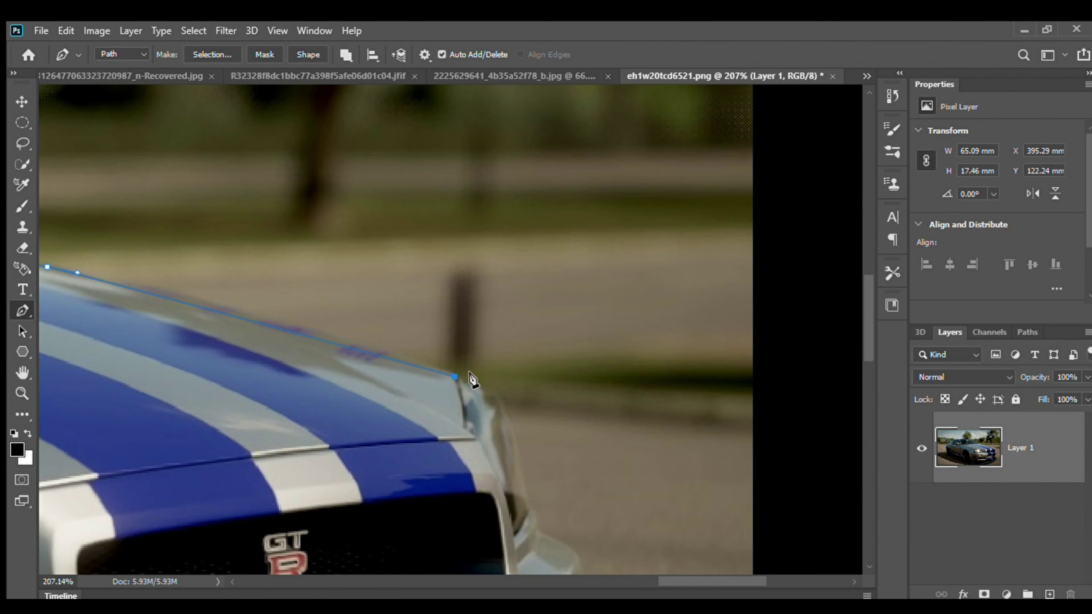
Extend the pen path around the far headlight and down the front corner of the bumper
drag(532, 522, 410, 283)
click(414, 291)
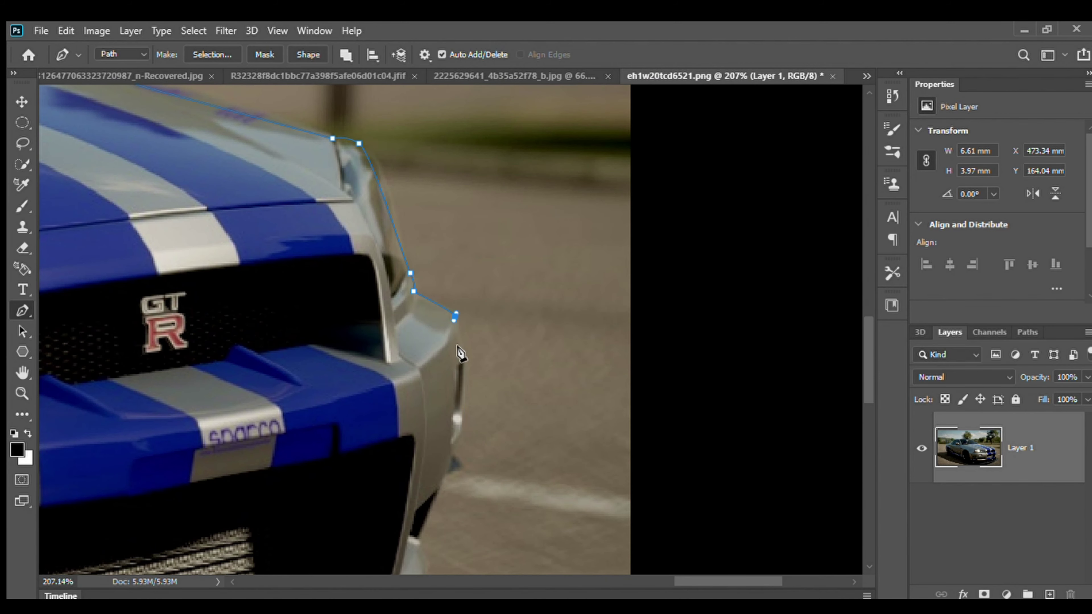
click(438, 488)
drag(439, 488, 462, 247)
click(445, 297)
drag(453, 356, 293, 192)
drag(328, 389, 520, 297)
click(532, 292)
Trace the lower edge of the front splitter and close the pen path at its starting point
drag(258, 430, 726, 368)
click(662, 330)
click(279, 395)
drag(133, 382, 403, 402)
click(402, 402)
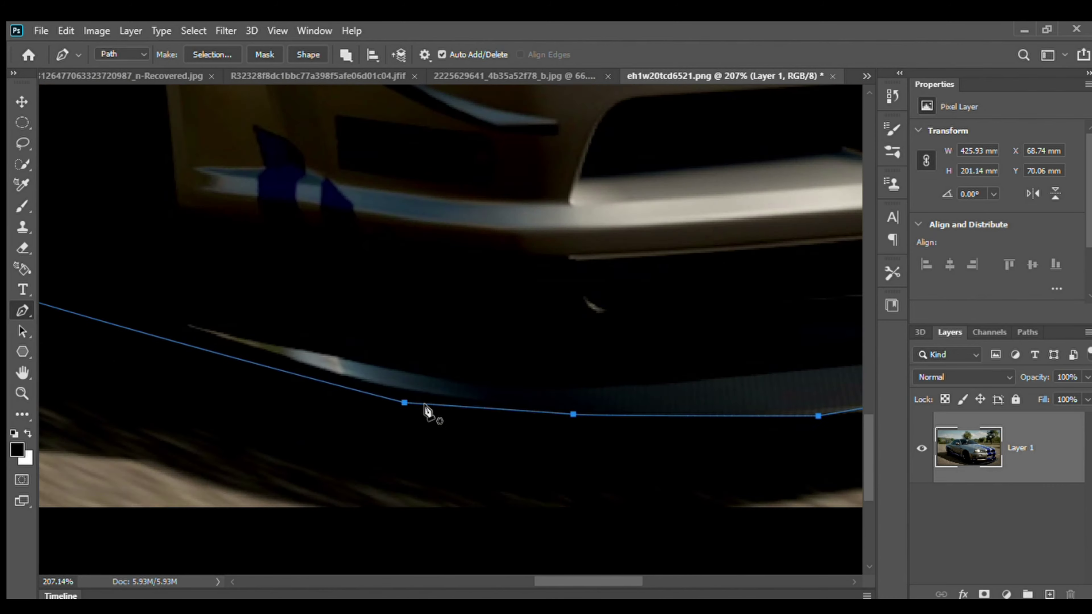
Turn the car path into a selection and subtract the gaps under the spoiler with a size 3 Quick Selection brush
scroll(402, 402, down, 5)
key(ctrl+Return)
scroll(169, 258, up, 5)
key(w)
drag(169, 259, 198, 270)
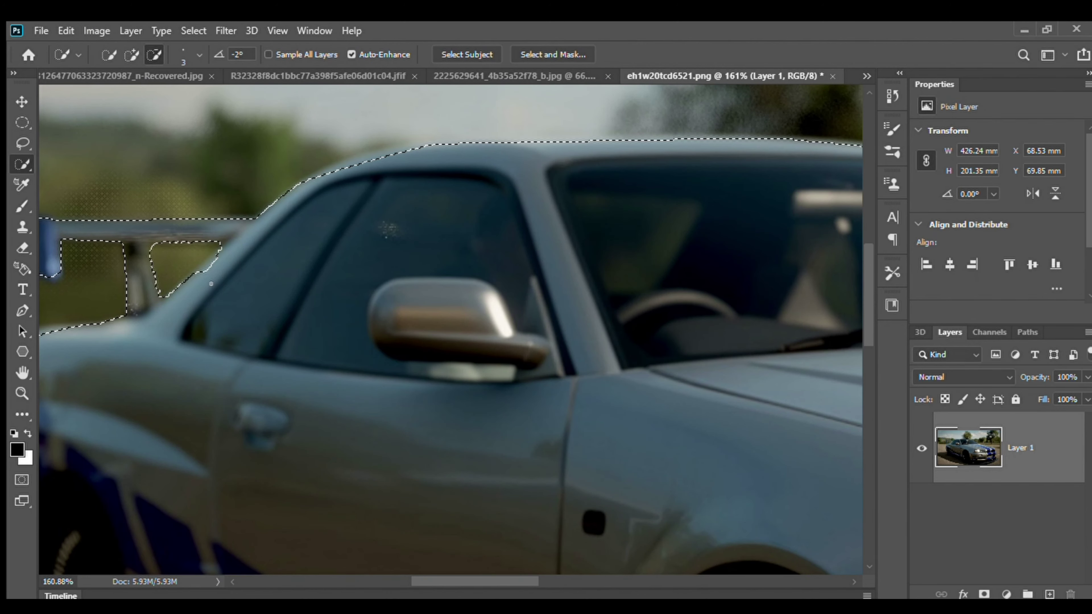
scroll(213, 287, up, 2)
scroll(213, 288, down, 6)
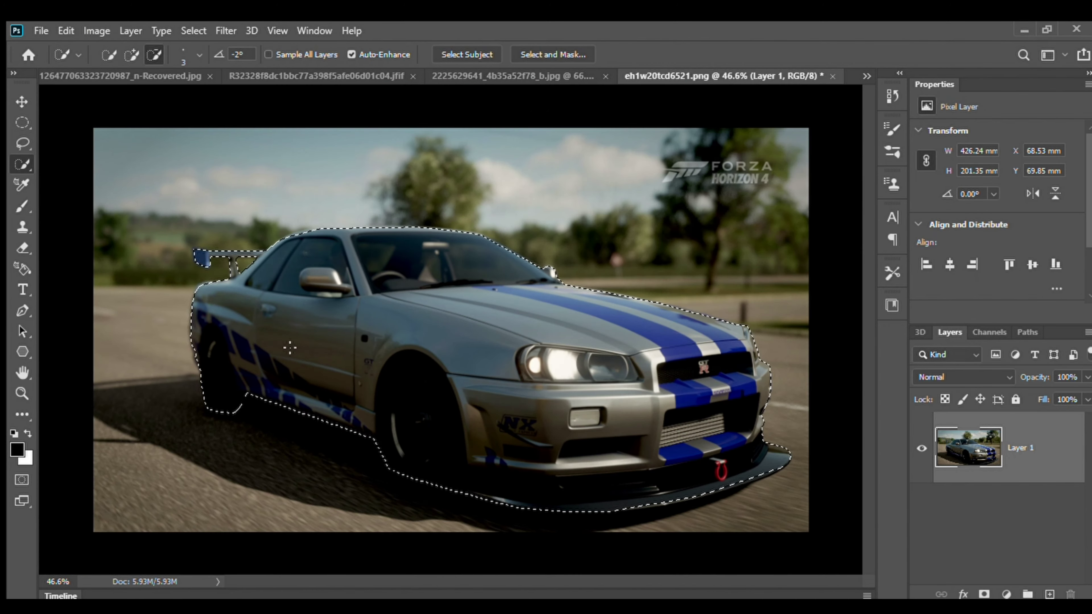
Mask the car image to the selection and move the cut-out car into the composite document
alt+click(984, 594)
key(ctrl+i)
key(v)
drag(364, 399, 646, 427)
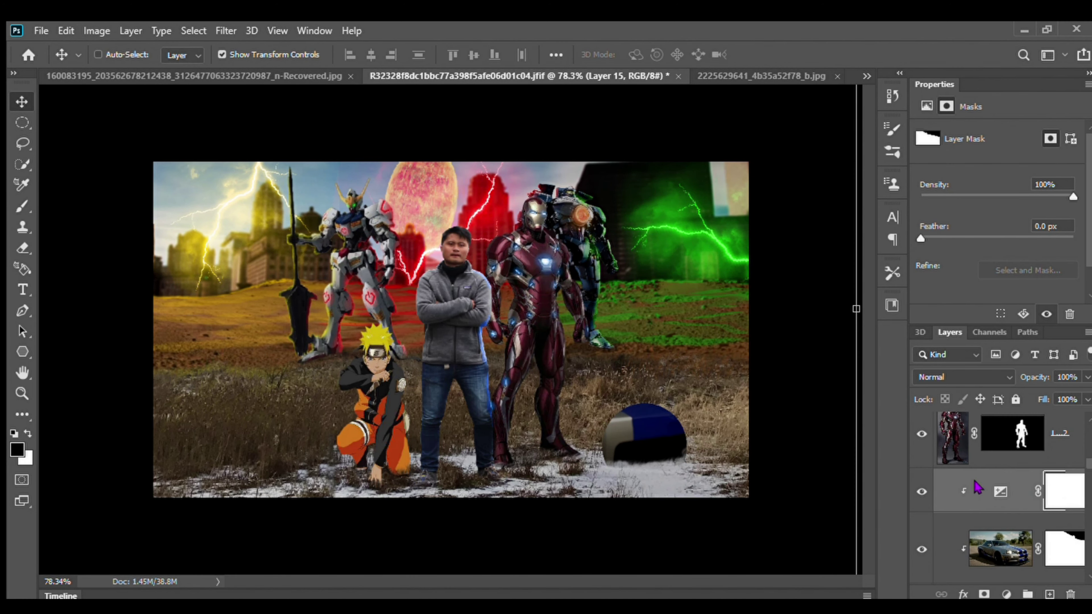
Move the car layer directly below the man's layer and scale it down to 12.18%
click(956, 549)
drag(956, 548, 1041, 473)
key(ctrl+t)
scroll(451, 329, down, 3)
drag(580, 432, 242, 239)
scroll(319, 266, up, 3)
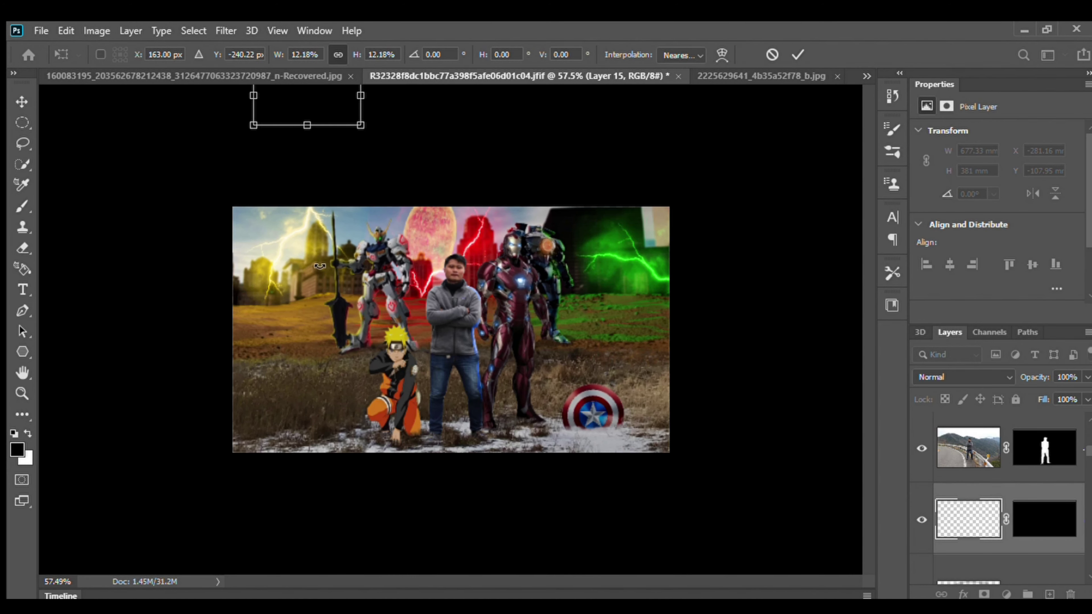
Position the car on the grass behind Naruto and scale it to 28.42%
drag(307, 110, 292, 371)
scroll(292, 372, up, 3)
drag(228, 341, 247, 257)
drag(209, 333, 219, 352)
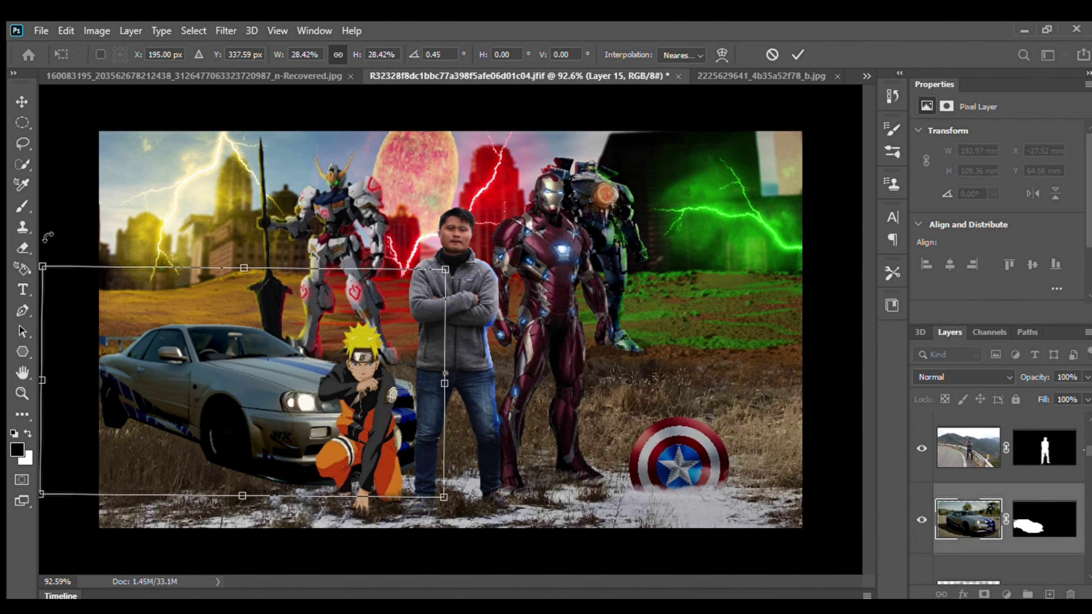
Enlarge the car to 33.73%, rotate it to 0.58 degrees and adjust its position behind Naruto and the man
drag(57, 229, 64, 258)
scroll(335, 344, down, 4)
scroll(336, 344, up, 5)
scroll(335, 344, down, 2)
drag(318, 353, 335, 344)
drag(77, 230, 86, 241)
drag(86, 351, 83, 352)
scroll(333, 276, down, 2)
drag(333, 273, 333, 264)
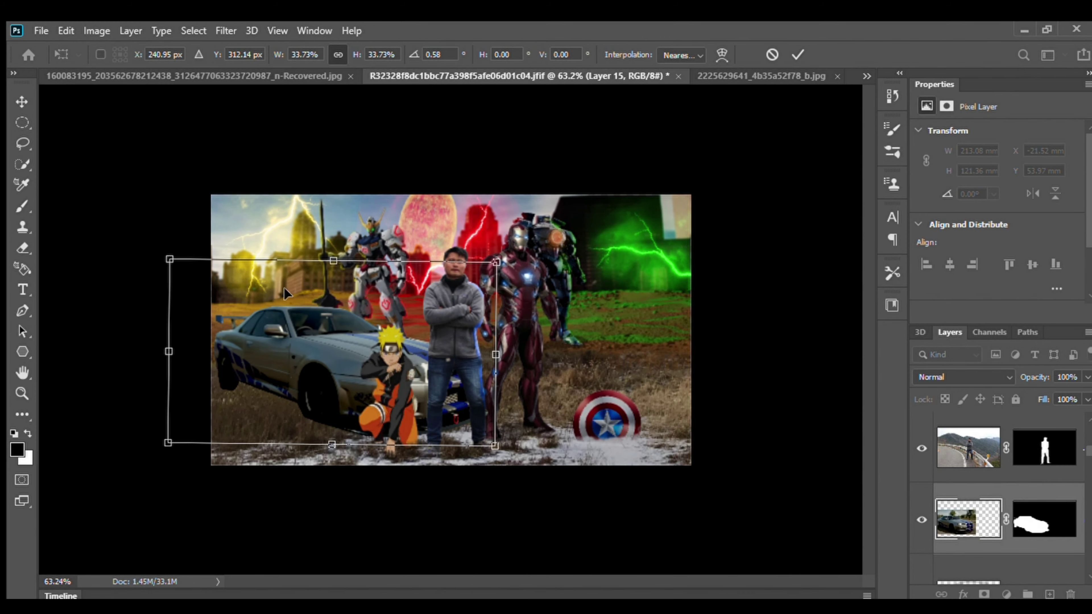
Paint on the car's mask along the wheels and lower body with soft and grass-shaped brushes to blend them into the grass
scroll(333, 264, up, 3)
click(1045, 520)
key(b)
key(x)
scroll(232, 396, up, 4)
drag(231, 396, 207, 396)
key(x)
key(5)
key(1)
mouse_move(334, 456)
mouse_down()
mouse_move(299, 414)
mouse_move(433, 372)
mouse_up()
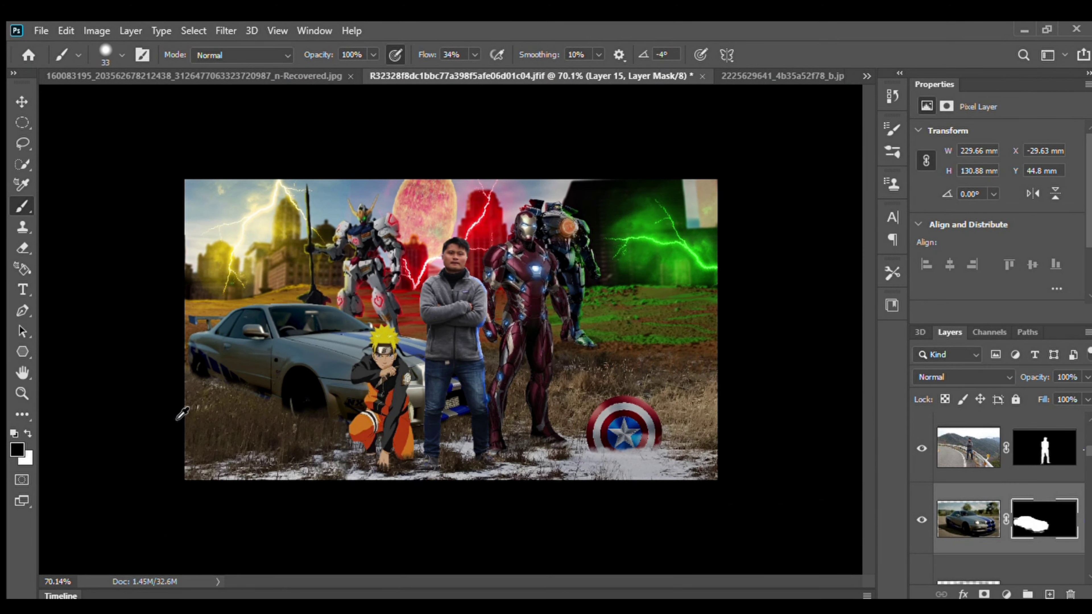
scroll(183, 413, up, 5)
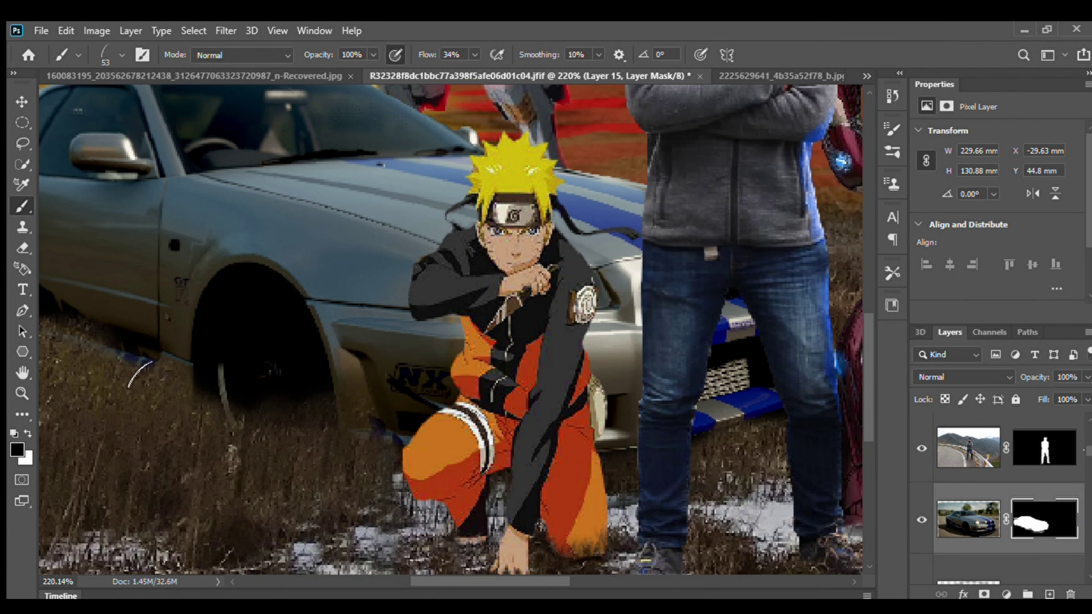
drag(187, 402, 79, 421)
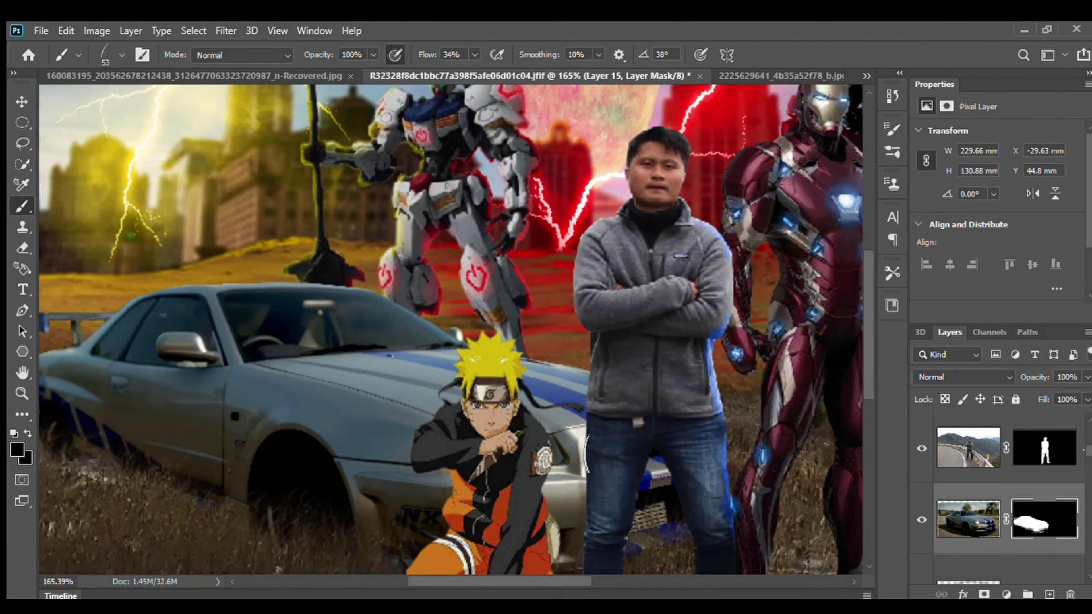
Clip Brightness/Contrast and colorized Hue/Saturation (hue 57, saturation 100, lightness +30) adjustments to the car and invert the Hue/Saturation mask
click(1006, 594)
drag(997, 209, 1046, 209)
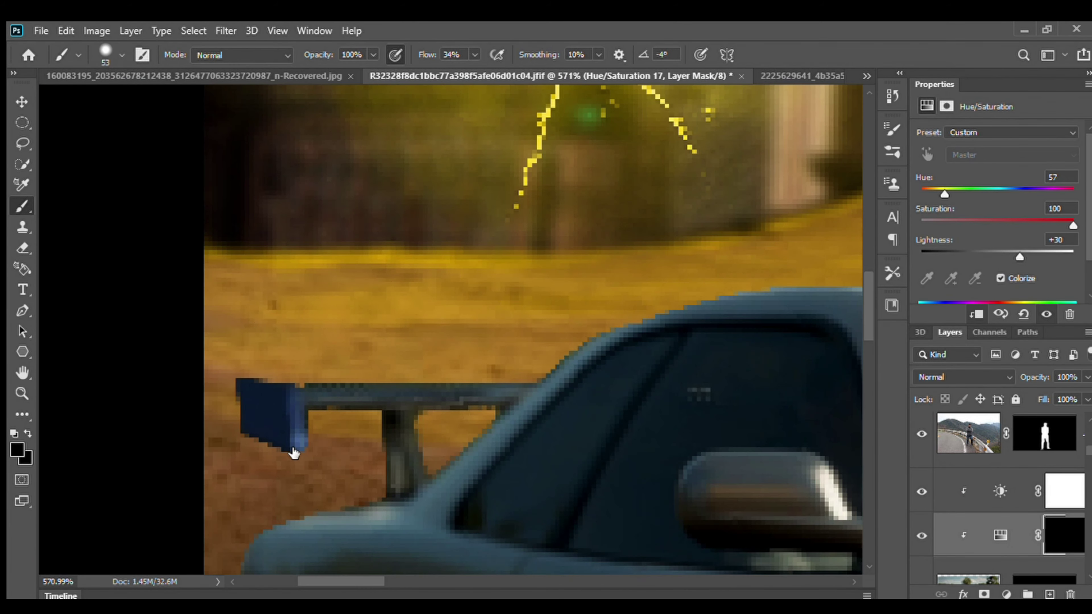
Paint a yellow rim along the top of the car's spoiler and roof edge with a size 7 brush
scroll(251, 389, up, 3)
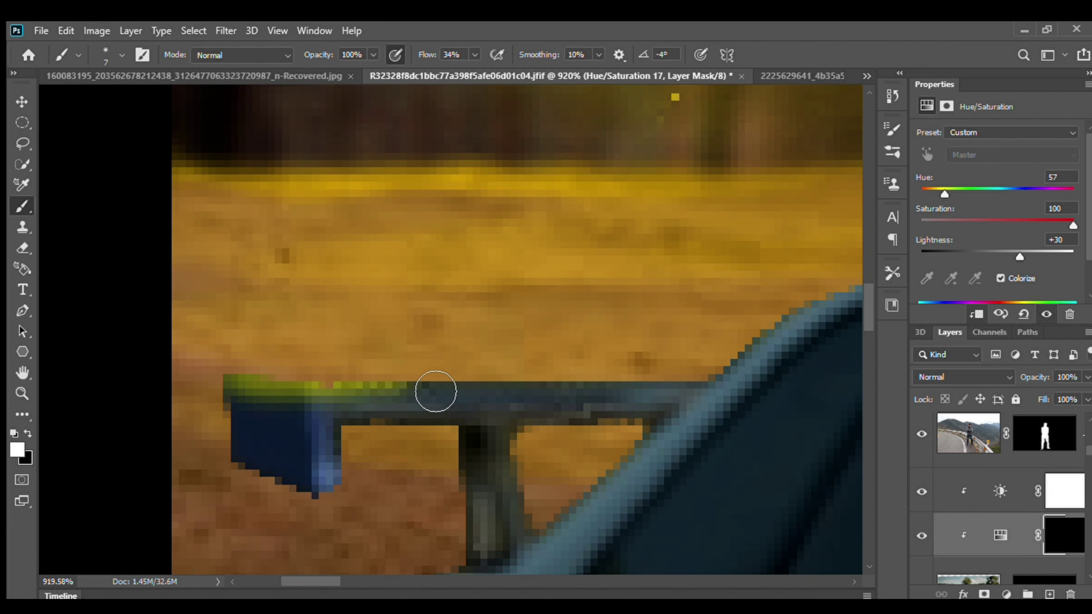
drag(751, 259, 473, 304)
scroll(613, 365, down, 5)
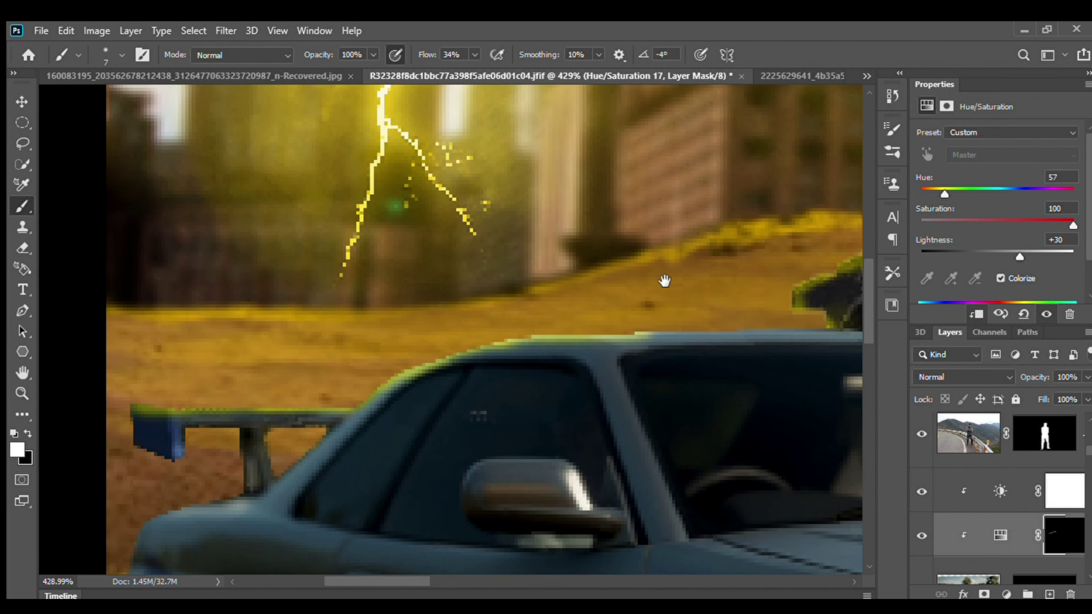
scroll(641, 395, up, 3)
scroll(238, 392, down, 3)
Extend the yellow rim along the car's rear pillar and trunk edge with a size 5 brush
scroll(234, 306, up, 7)
key(bracketleft)
key(bracketleft)
alt+scroll(236, 310, down, 4)
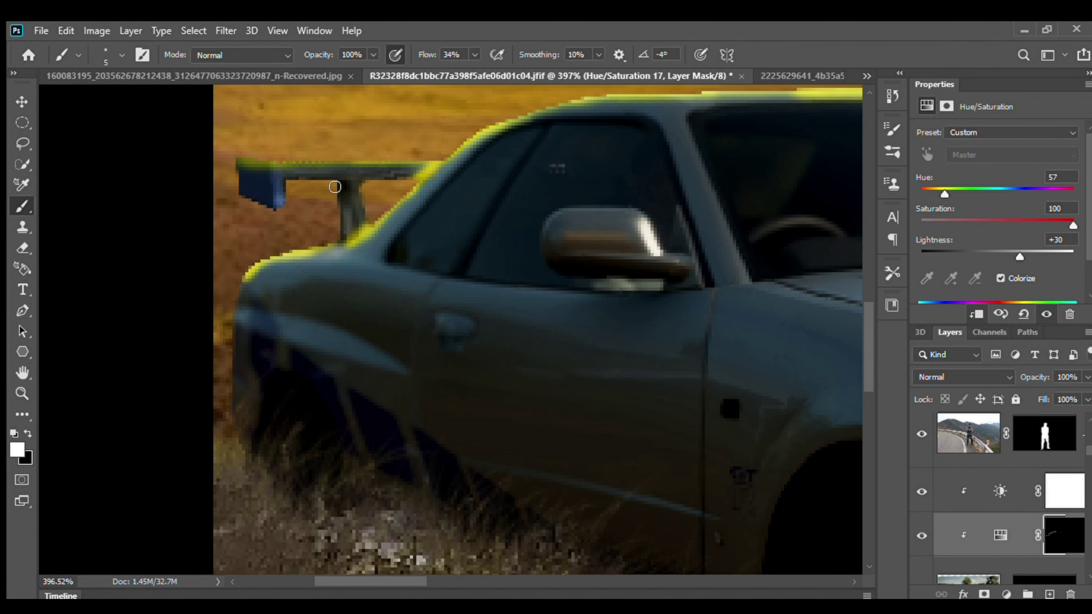
Add a soft yellow glow over the car's spoiler and rear roofline with a size 28 brush at 33% opacity
scroll(341, 178, down, 5)
scroll(196, 299, up, 5)
scroll(326, 320, down, 5)
scroll(208, 370, up, 5)
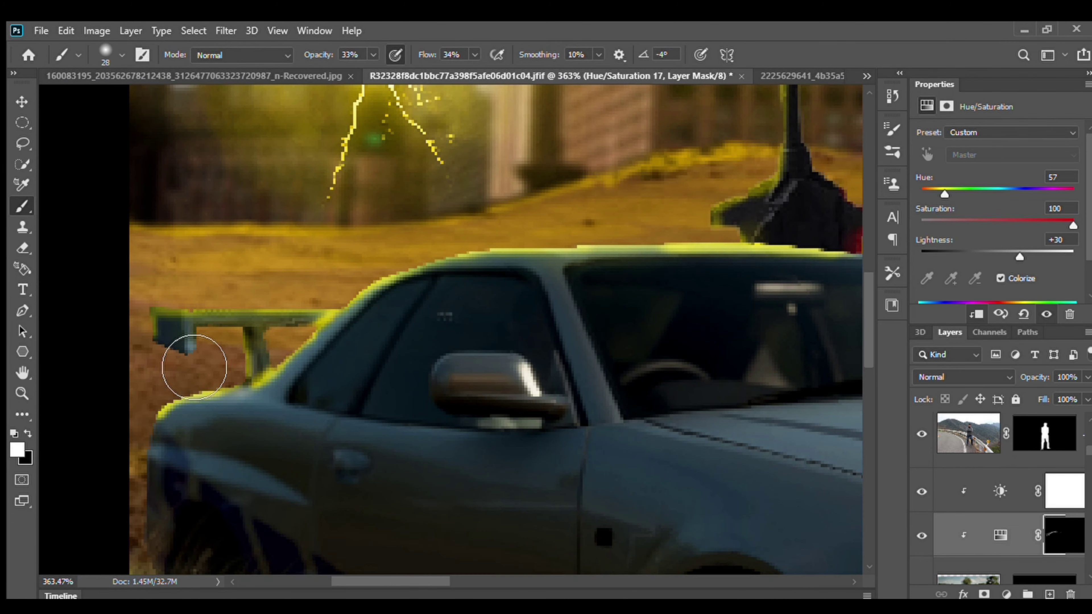
scroll(511, 251, down, 5)
scroll(327, 316, up, 4)
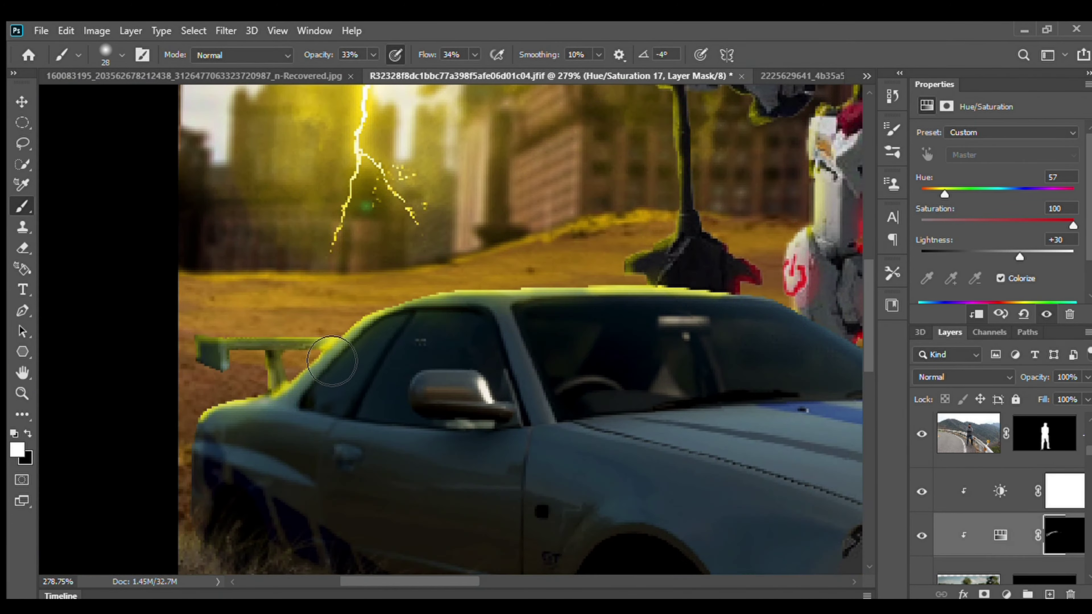
Trim the yellow glow around the car's spoiler on the mask with a size 6 brush at 33% opacity
scroll(326, 317, up, 4)
key(bracketleft)
key(bracketleft)
key(bracketleft)
key(bracketleft)
key(x)
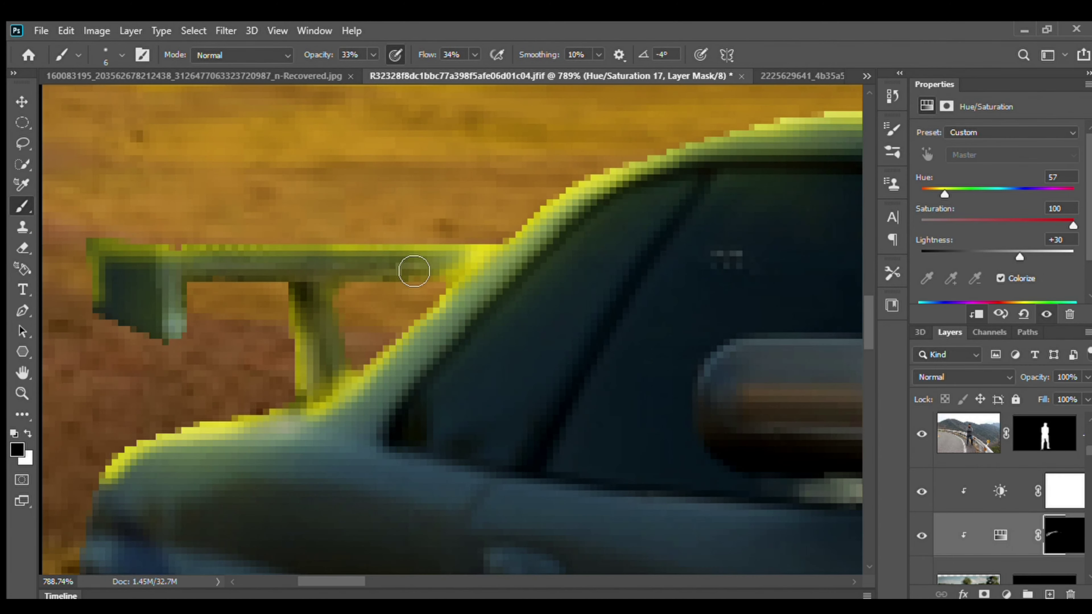
scroll(311, 352, down, 5)
scroll(357, 323, up, 6)
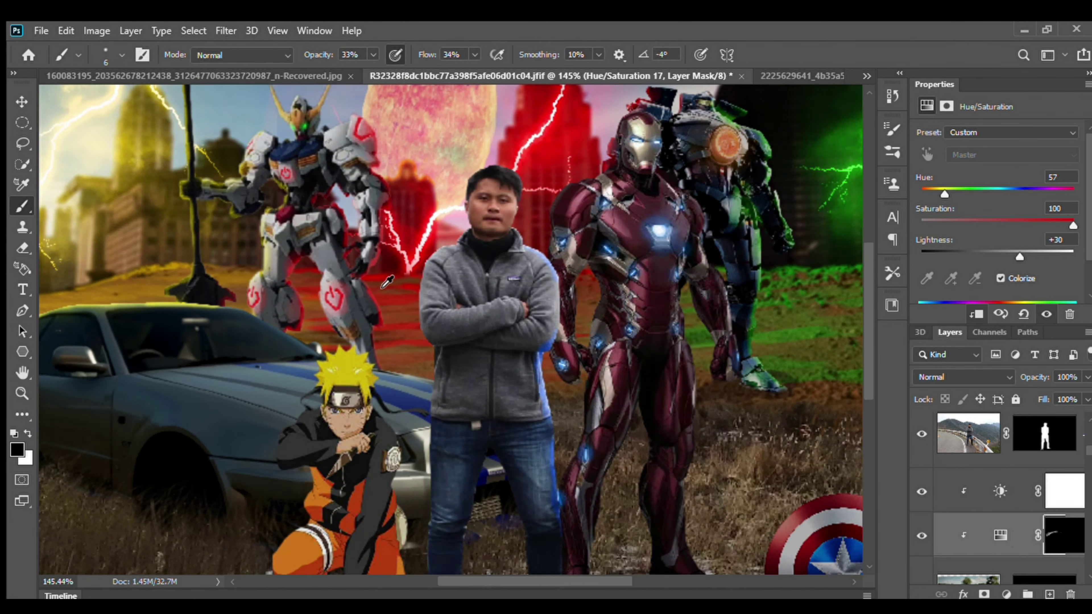
scroll(1042, 501, down, 2)
scroll(1043, 502, up, 2)
Clip another colorized Hue/Saturation adjustment (hue 0, saturation 100, lightness +45) to the car and invert its mask
click(1045, 525)
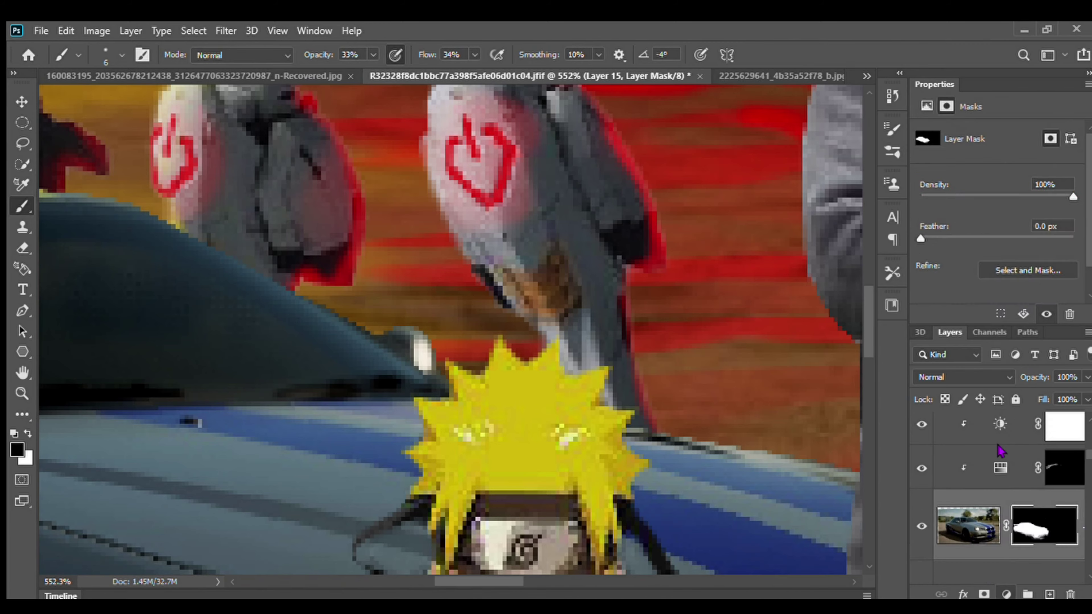
click(1006, 594)
click(1000, 279)
drag(997, 257, 1031, 257)
scroll(514, 390, down, 5)
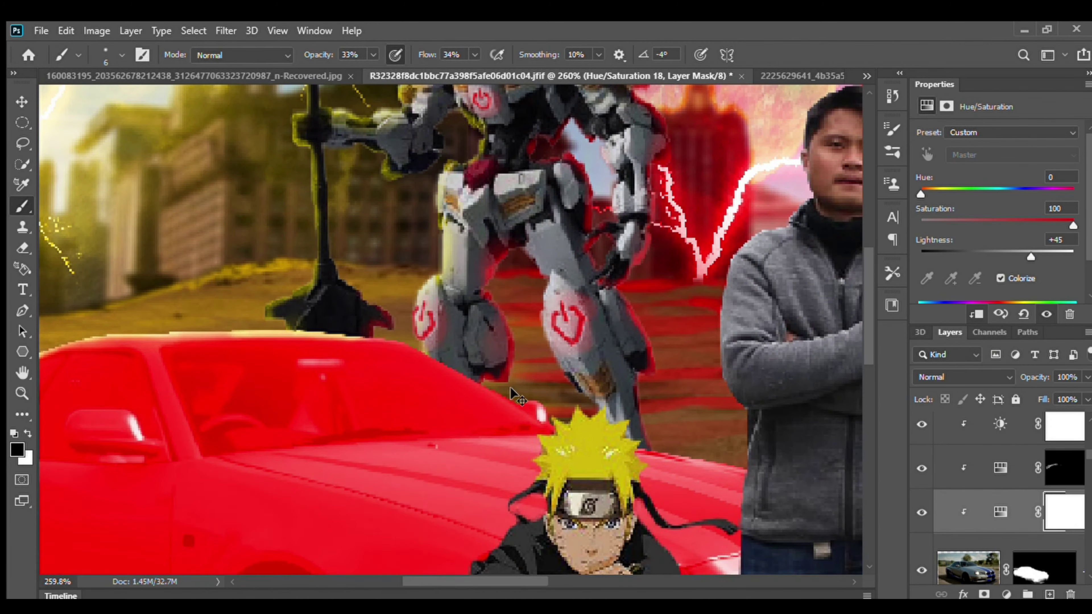
key(ctrl+i)
Paint a red rim along the car's front roofline and hood edge with a size 6 brush at 100% opacity
scroll(395, 319, up, 7)
scroll(407, 385, up, 1)
key(x)
scroll(453, 117, up, 1)
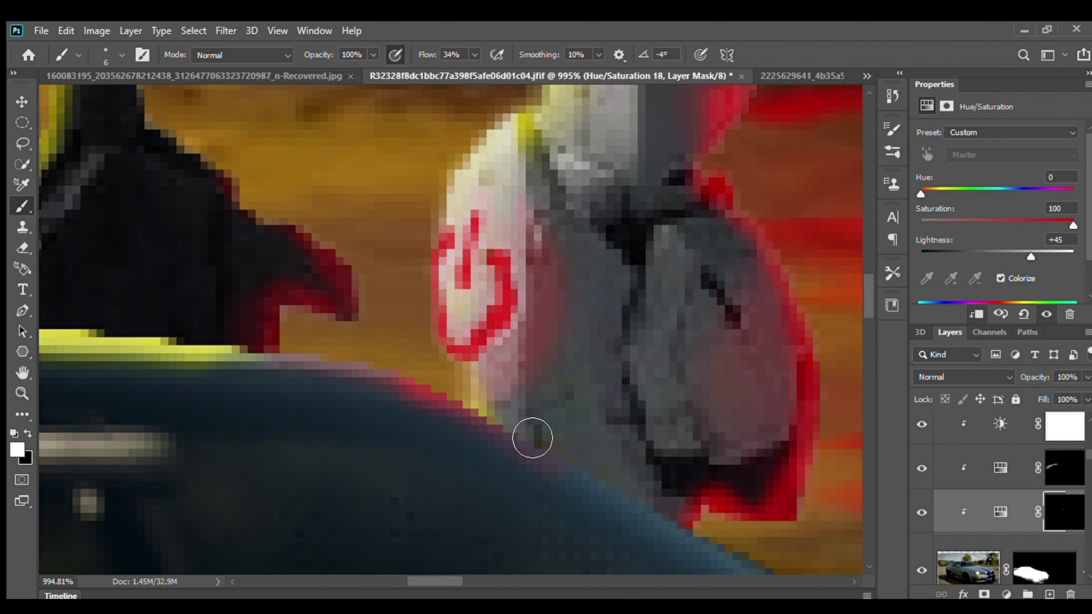
scroll(532, 437, down, 10)
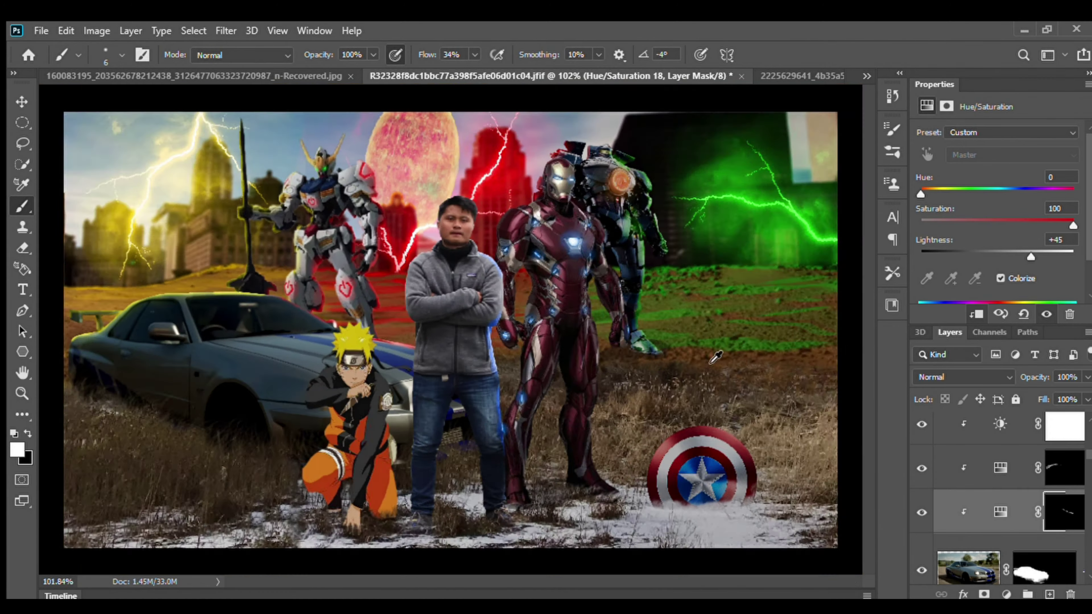
Add a soft red glow over the car's windshield and hood with a size 25 brush at 31% opacity
scroll(352, 332, up, 4)
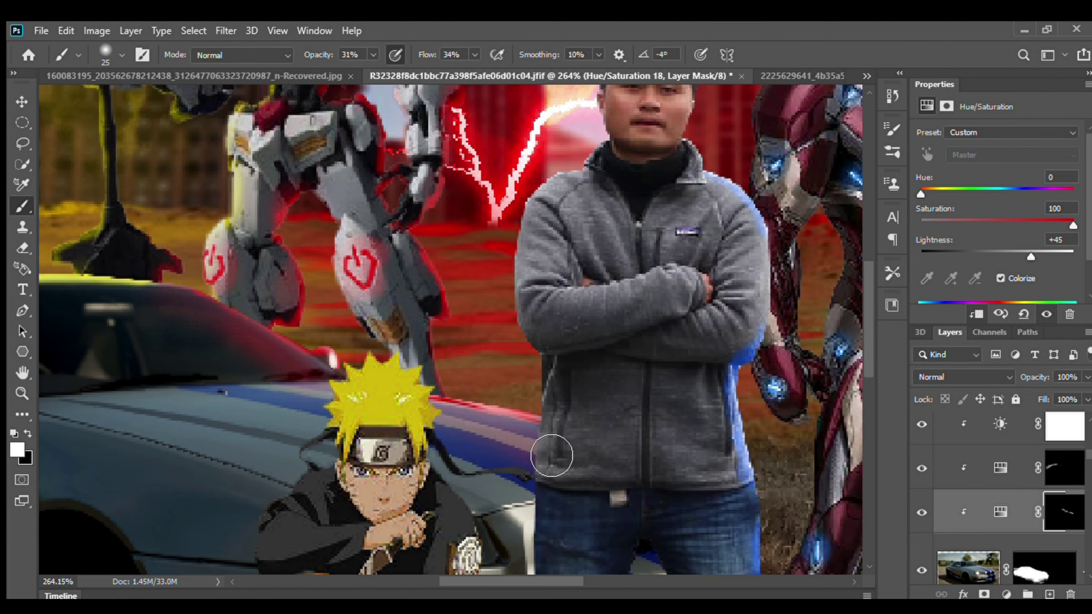
scroll(551, 455, down, 4)
scroll(286, 155, up, 1)
scroll(317, 271, down, 2)
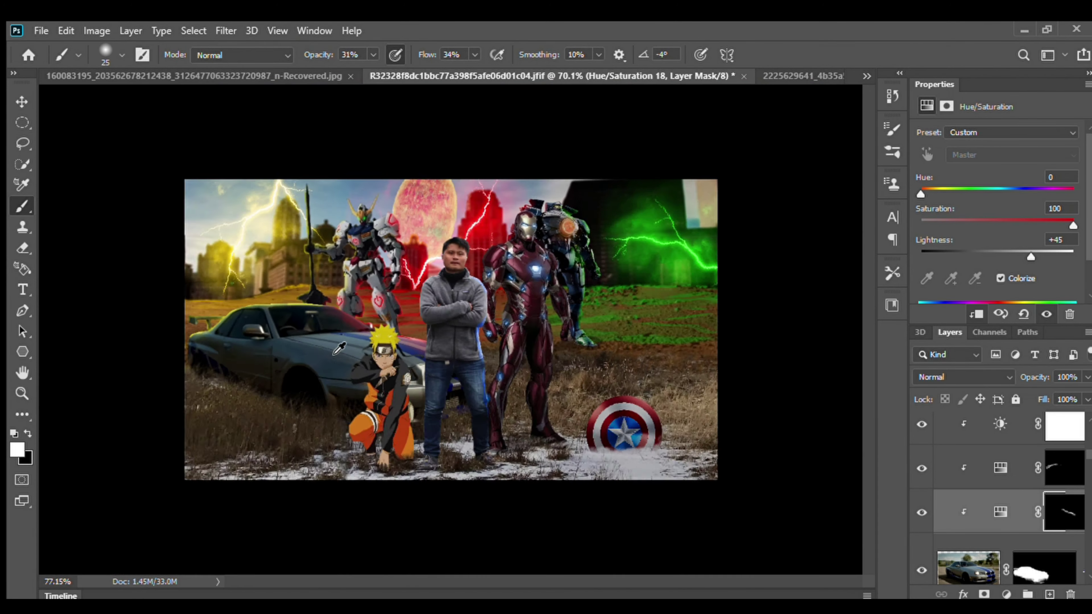
scroll(241, 278, up, 2)
scroll(765, 459, down, 2)
scroll(721, 425, up, 2)
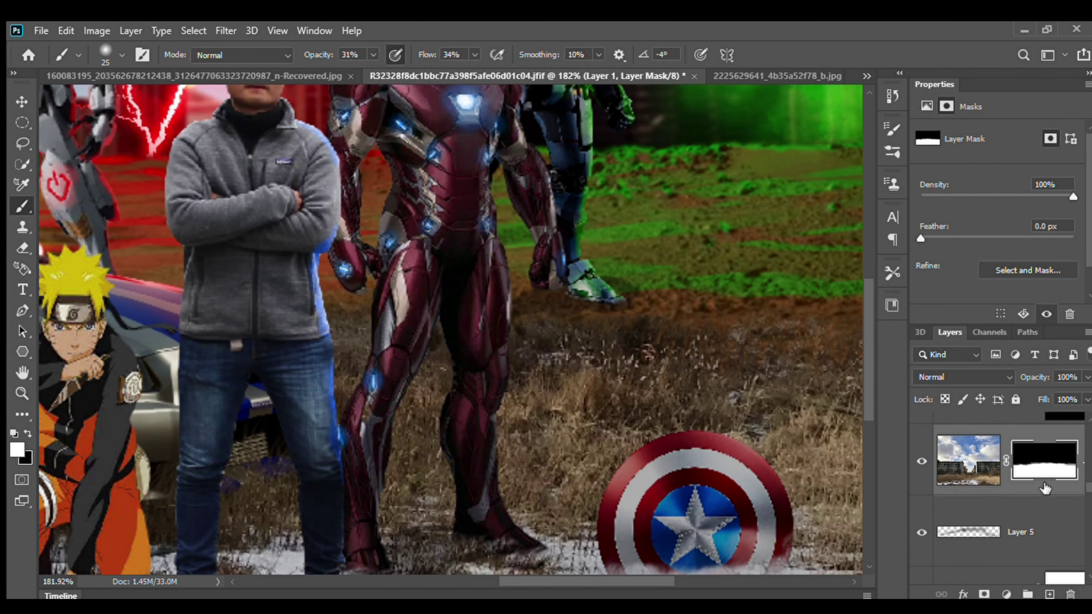
Clip a colorized Hue/Saturation adjustment (hue 121, saturation 84, lightness +24) to the foreground grass layer and invert its mask
drag(921, 193, 963, 194)
mouse_move(1030, 256)
mouse_down()
mouse_move(998, 257)
mouse_move(1015, 257)
mouse_up()
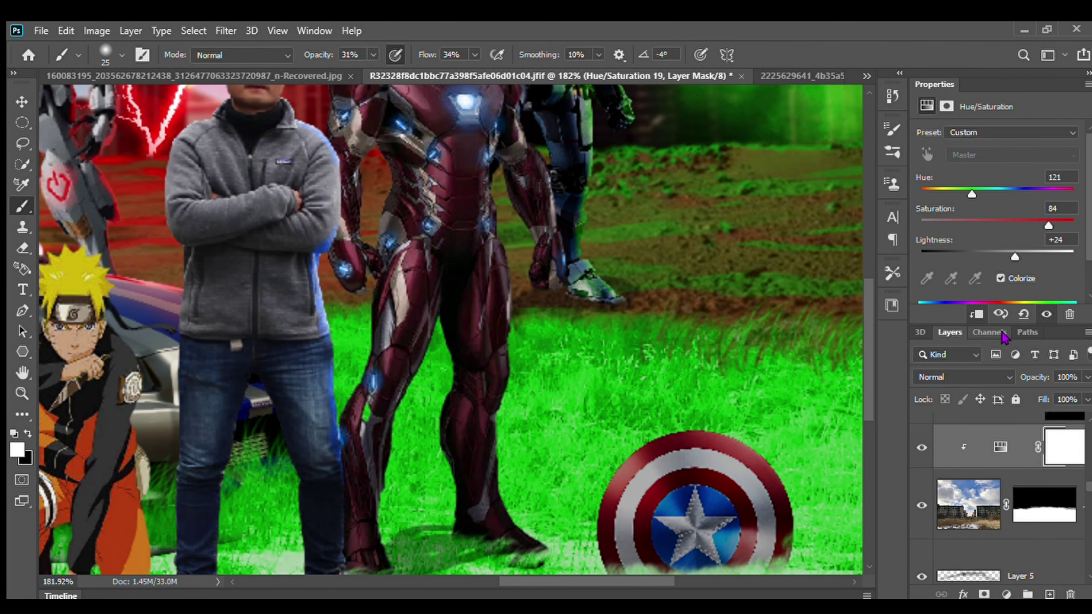
key(ctrl+i)
Paint a green tint onto the upper grass below the blue robot with the size 25 grass brush at 64% opacity
scroll(808, 413, up, 5)
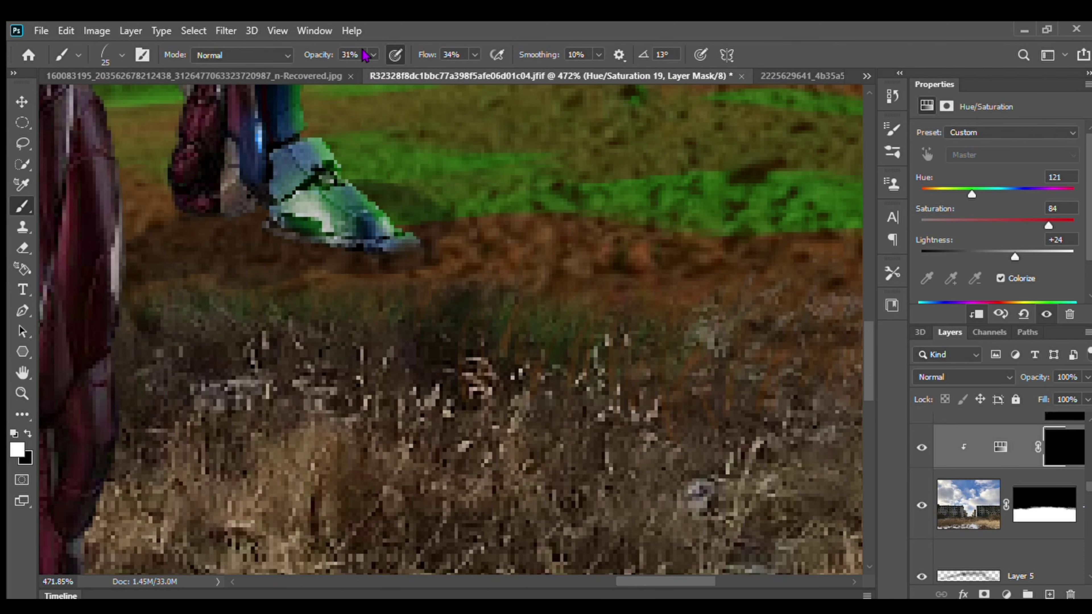
scroll(801, 379, down, 8)
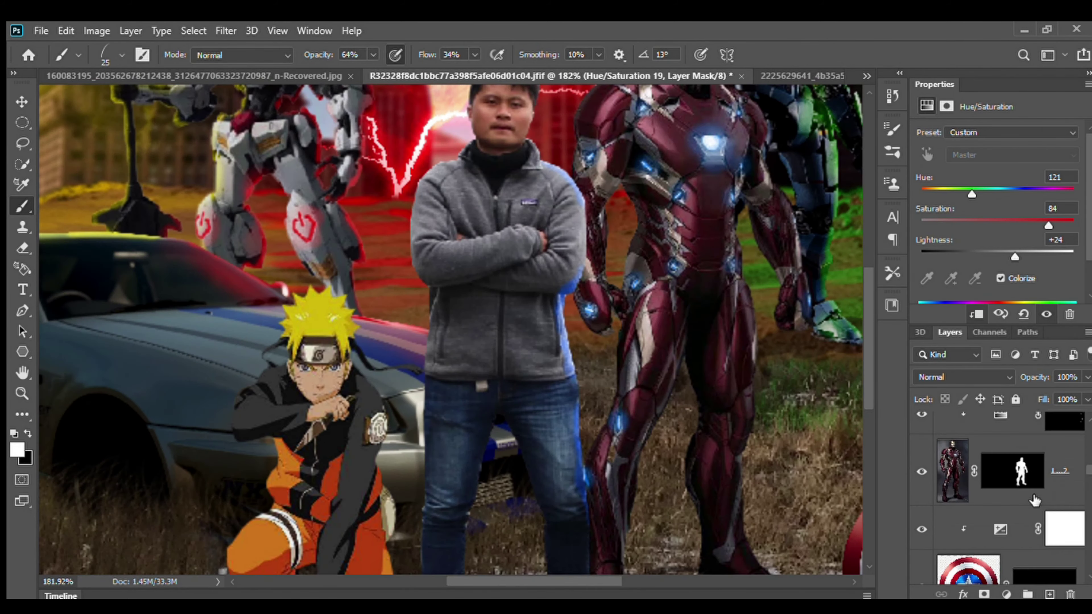
Hide Naruto, clip a Hue/Saturation adjustment (hue -105, saturation -9, lightness +81) to the car and invert its mask
click(919, 497)
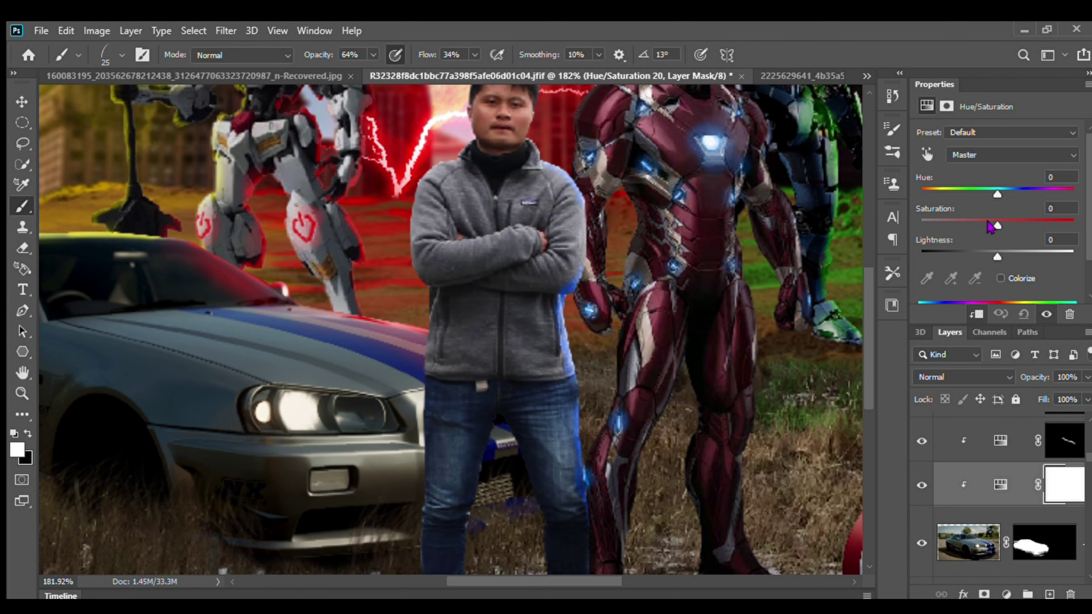
drag(1021, 263, 1058, 278)
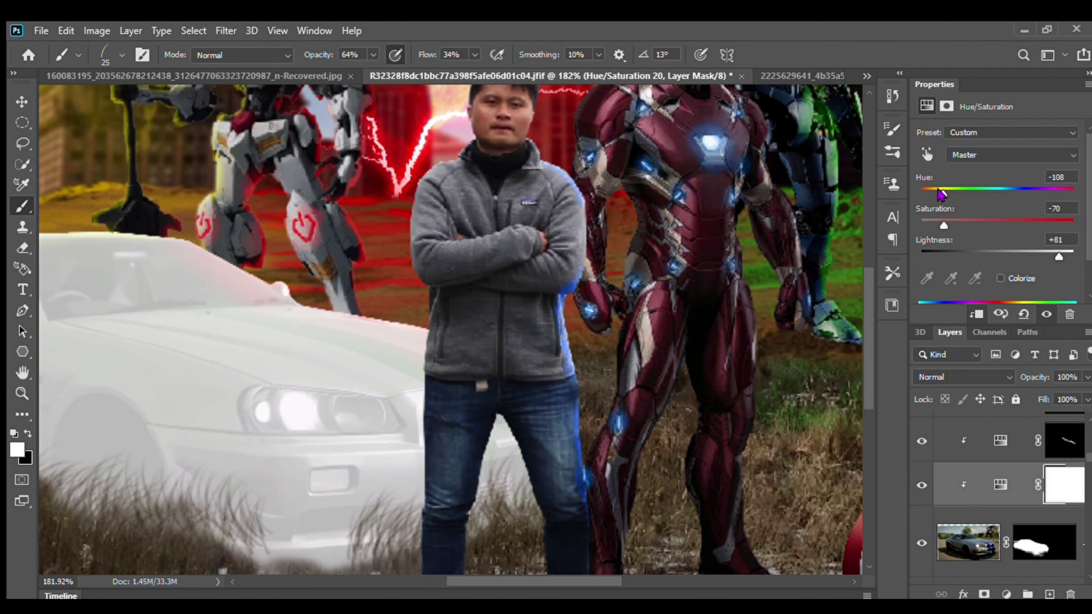
key(ctrl+i)
Paint a bright white glow over the car's near headlight with a soft size 25 brush at 100% opacity
scroll(287, 414, up, 5)
mouse_move(495, 450)
mouse_down()
mouse_move(604, 439)
mouse_move(556, 444)
mouse_up()
scroll(575, 405, down, 7)
scroll(575, 405, up, 5)
key(0)
mouse_move(482, 438)
mouse_down()
mouse_move(422, 447)
mouse_move(473, 453)
mouse_up()
scroll(473, 454, right, 5)
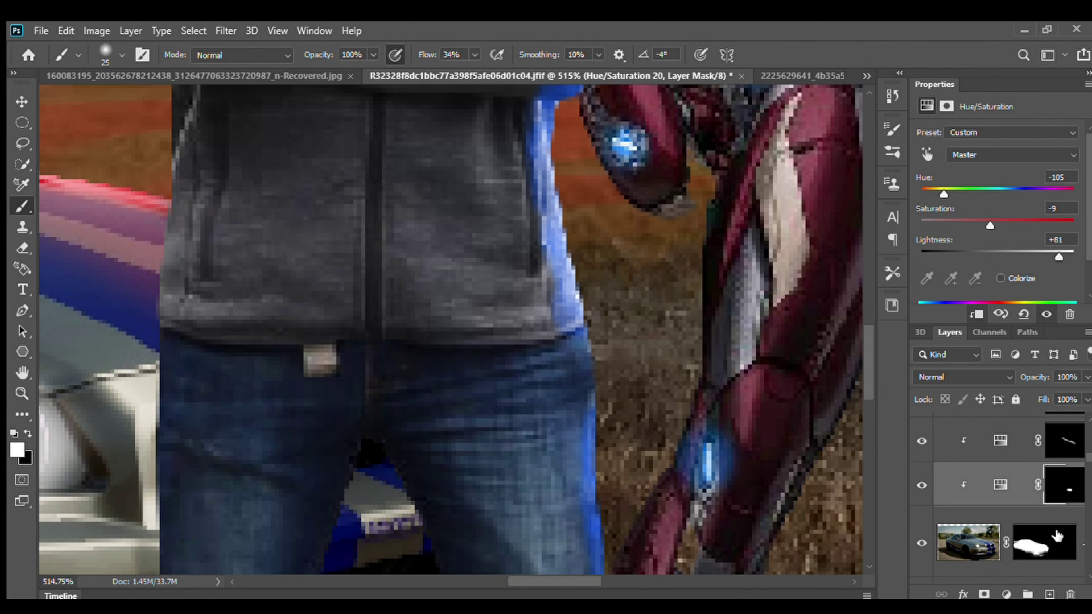
Hide the man and paint a white light strip along the car's far front edge with a size 4 brush
scroll(1000, 505, down, 1)
scroll(480, 304, up, 5)
key(bracketleft)
key(bracketleft)
key(bracketleft)
key(bracketleft)
key(bracketleft)
key(bracketleft)
key(bracketleft)
key(bracketleft)
mouse_move(480, 305)
mouse_down()
mouse_move(446, 211)
mouse_move(511, 486)
mouse_up()
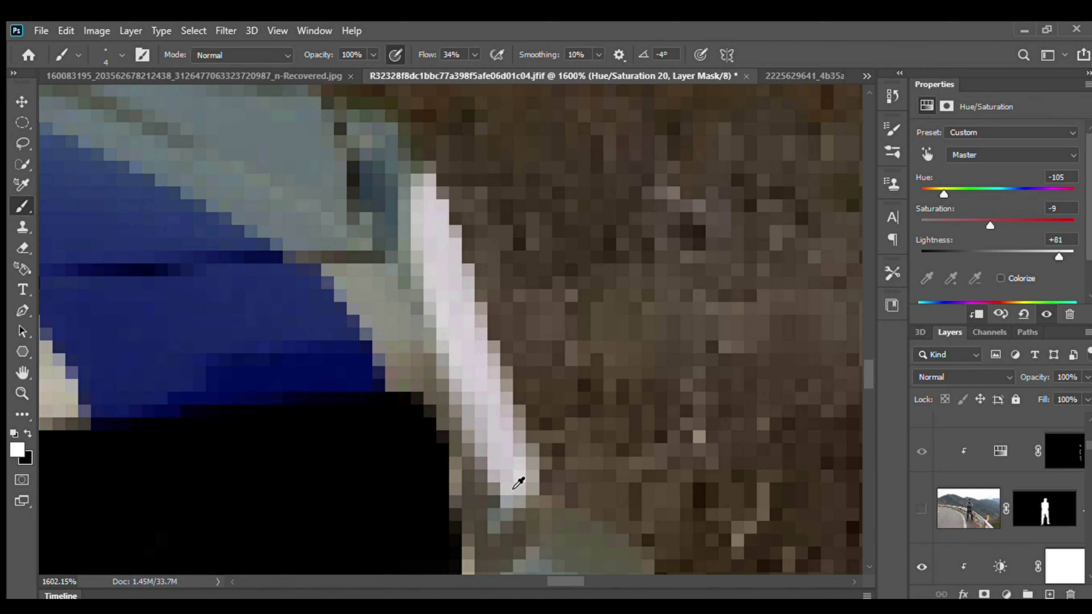
Brighten the remaining lens area of the near headlight with a soft size 23 brush at 100% opacity
scroll(511, 486, down, 10)
scroll(401, 401, up, 5)
key(bracketright)
key(bracketright)
key(bracketright)
key(bracketright)
key(bracketright)
key(bracketright)
key(bracketright)
key(bracketright)
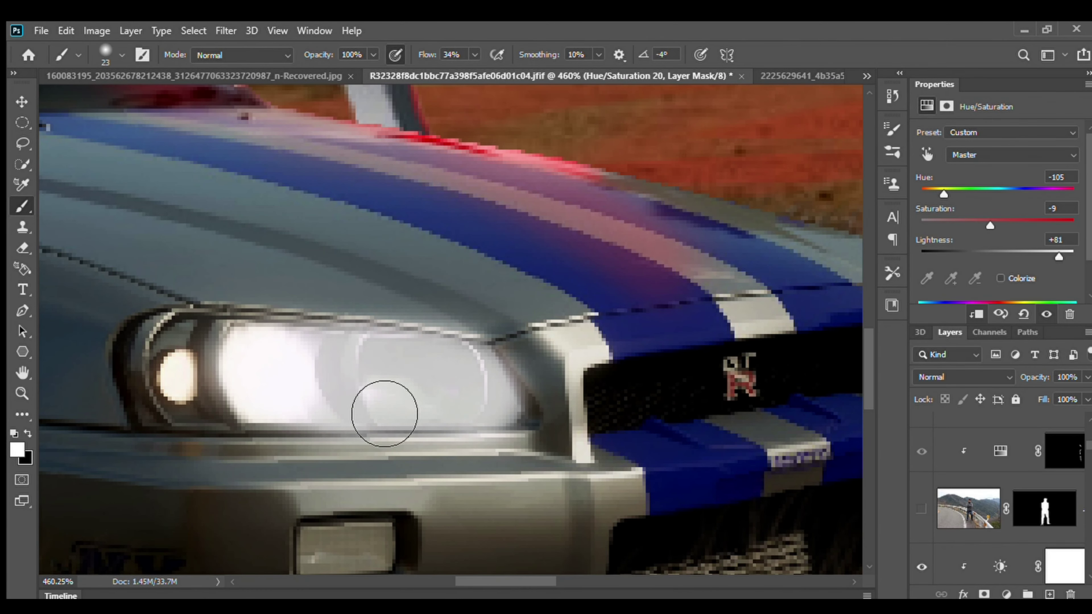
scroll(998, 506, down, 3)
Compare the headlight with and without the last brush strokes and set its Hue/Saturation adjustment's blending mode to Soft Light
click(1000, 556)
key(x)
key(h)
key(ctrl+z)
key(ctrl+shift+z)
key(ctrl+z)
key(ctrl+shift+z)
key(ctrl+z)
key(shift+plus)
key(shift+plus)
key(shift+plus)
key(shift+plus)
key(shift+plus)
key(shift+plus)
key(shift+plus)
key(shift+plus)
key(shift+plus)
key(shift+plus)
key(shift+plus)
key(shift+plus)
key(shift+plus)
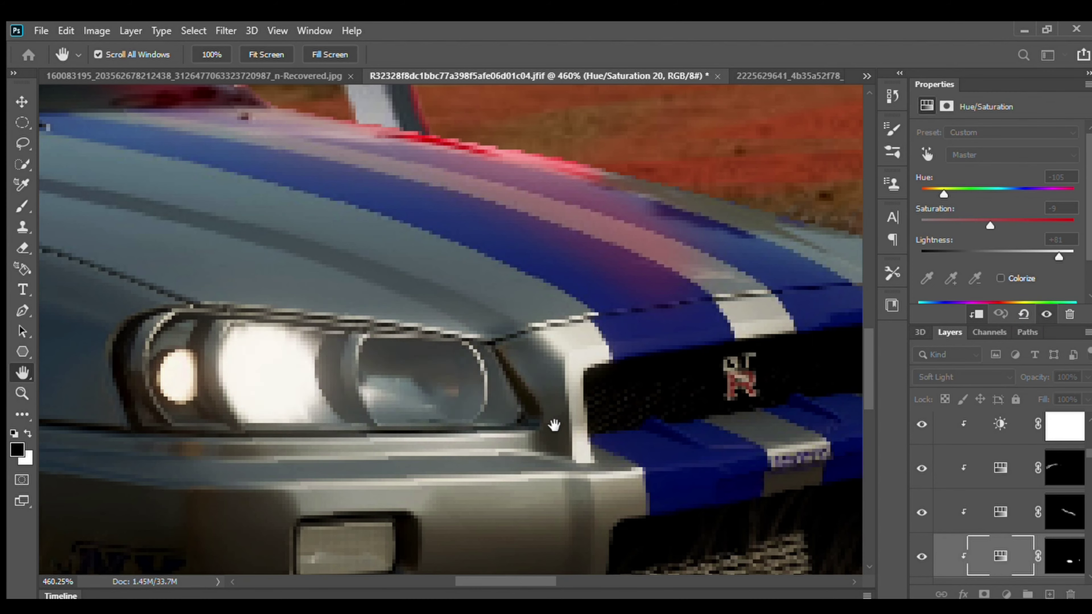
scroll(554, 424, down, 3)
key(b)
key(ctrl+shift+alt+n)
key(shift+u)
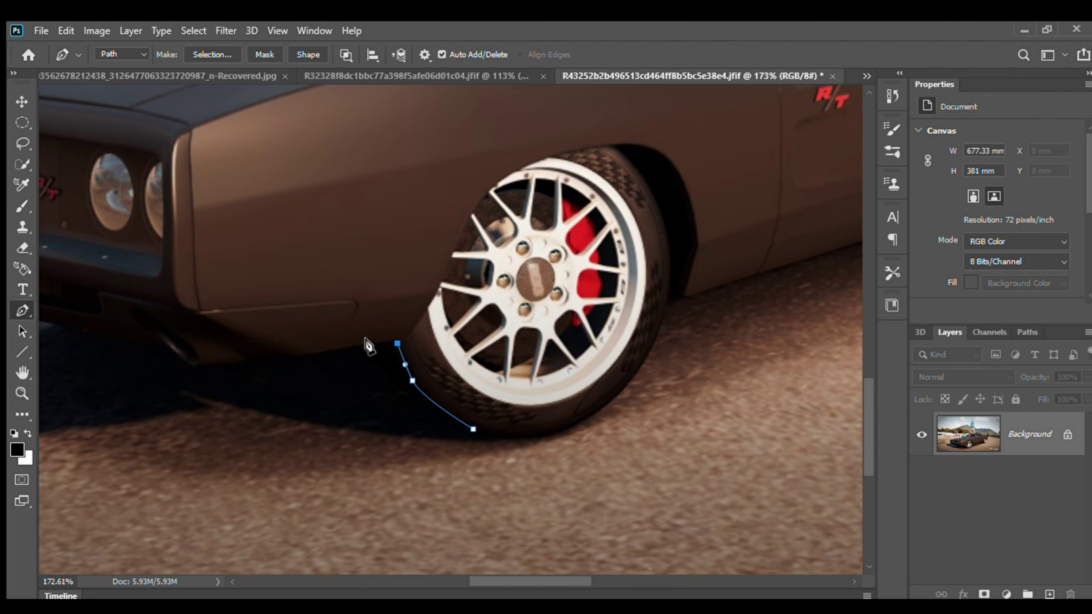
Continue the Pen path on the black car from the front tyre along the underside of the front bumper
drag(284, 427, 336, 317)
scroll(395, 330, up, 3)
scroll(285, 377, up, 3)
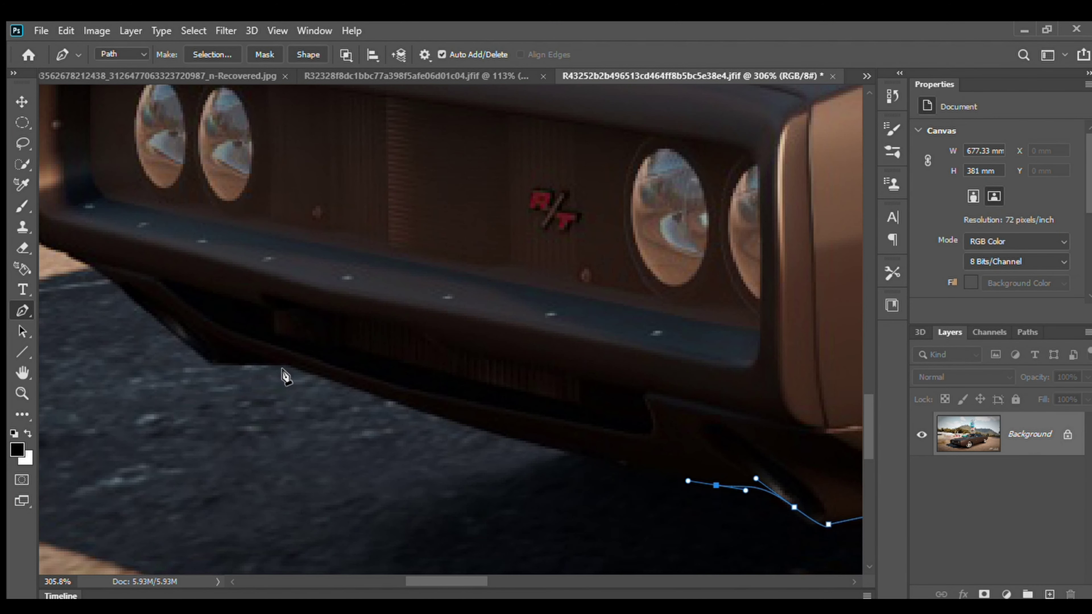
click(216, 368)
click(99, 267)
drag(171, 325, 317, 402)
drag(204, 330, 222, 333)
Extend the Pen path around the black car's grille corner and up along the front edge of the hood
drag(171, 296, 294, 404)
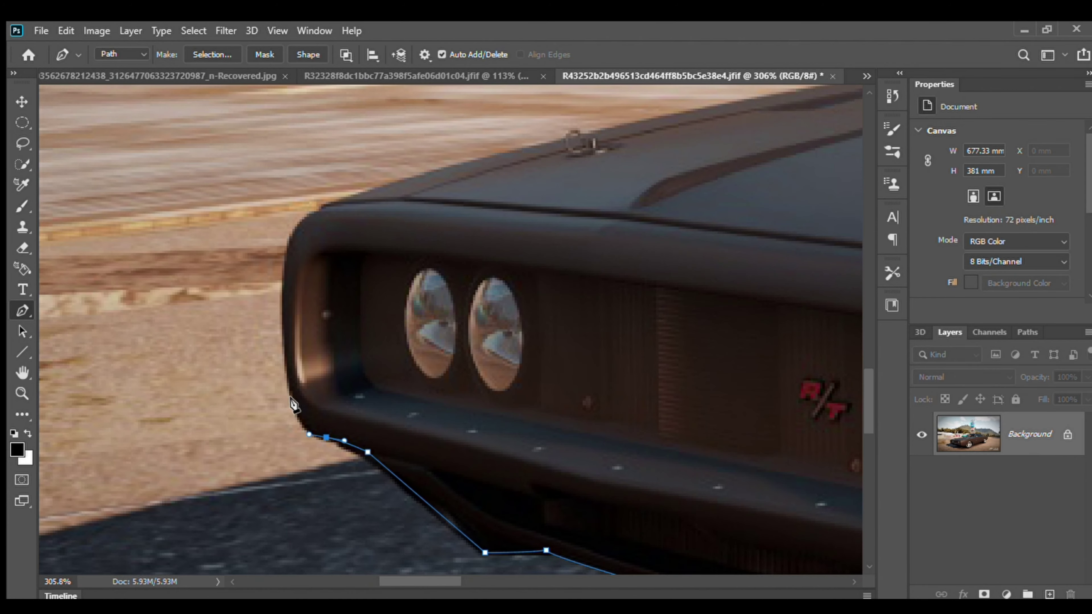
drag(278, 367, 285, 457)
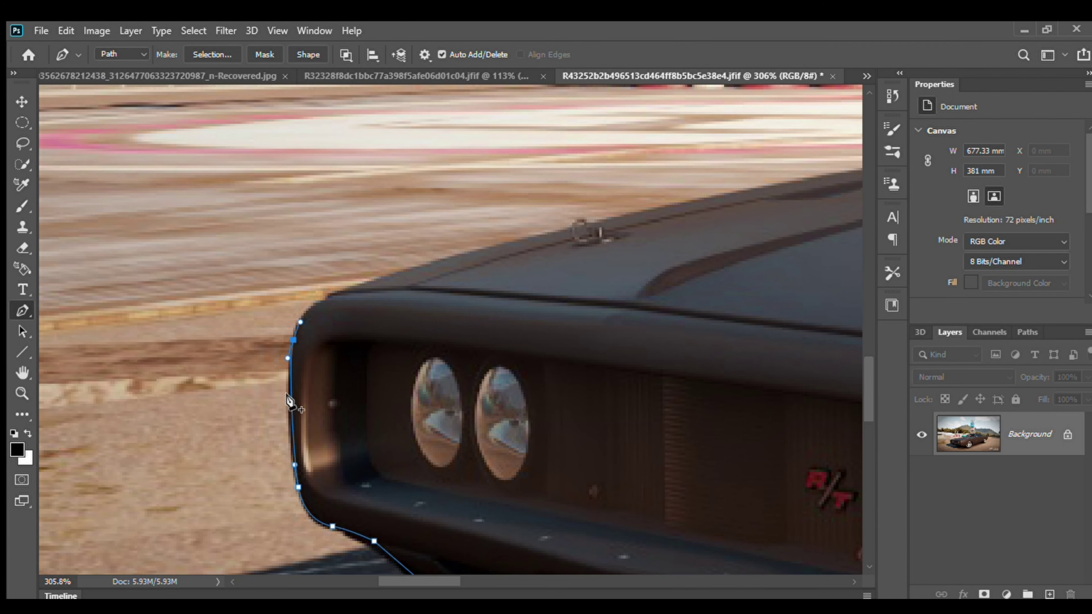
drag(352, 329, 340, 412)
scroll(307, 368, down, 3)
scroll(405, 498, up, 3)
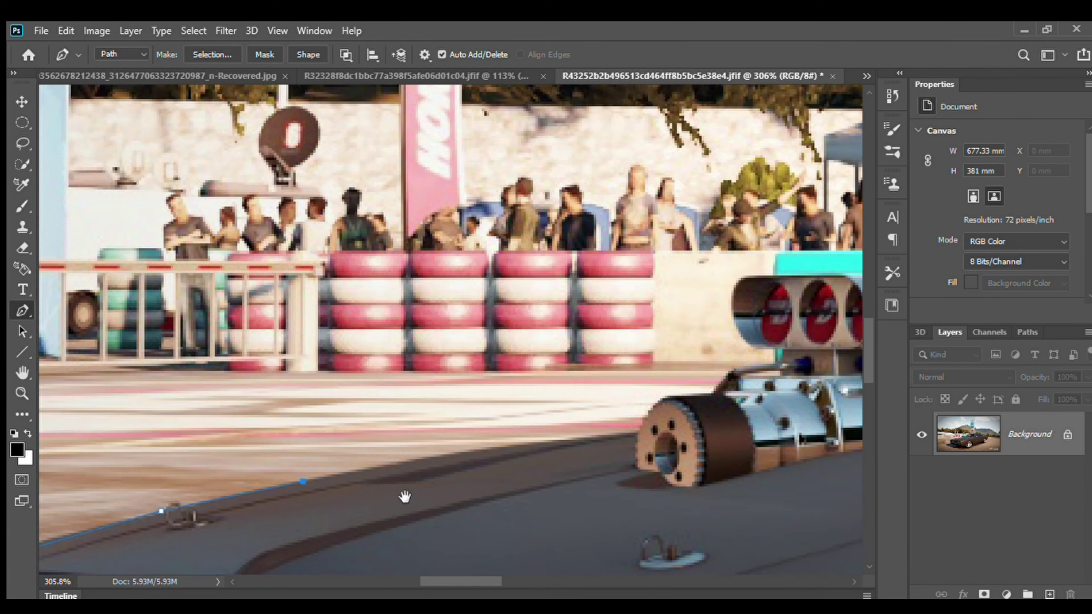
Trace the Pen path along the hood and around the black car's engine blower and air intakes
click(311, 508)
drag(508, 460, 459, 503)
drag(486, 482, 500, 470)
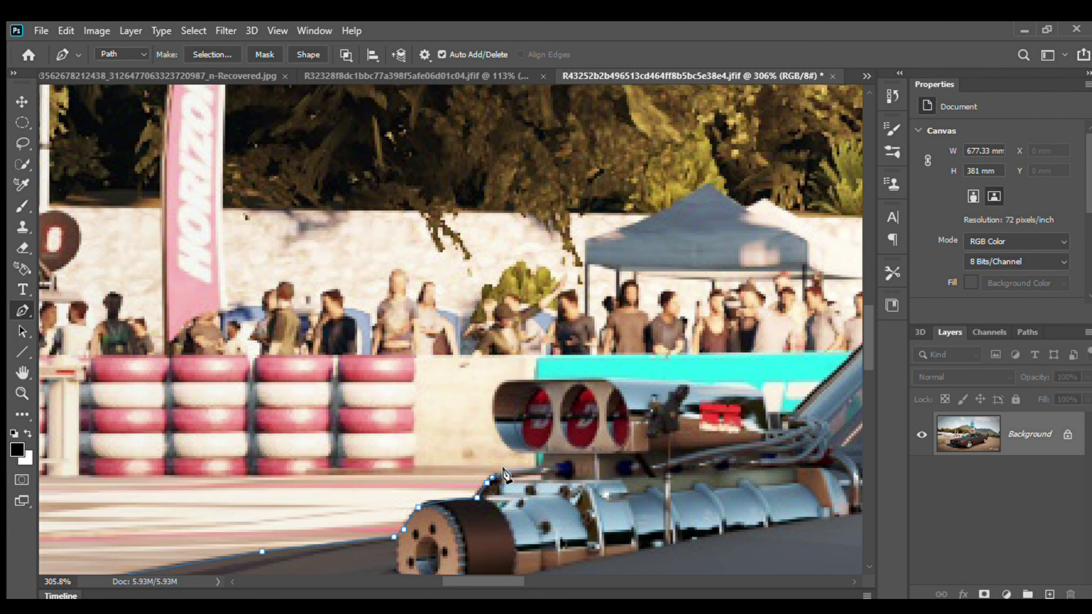
scroll(525, 481, up, 5)
drag(619, 387, 611, 413)
drag(492, 330, 481, 301)
drag(686, 296, 491, 416)
scroll(293, 362, down, 5)
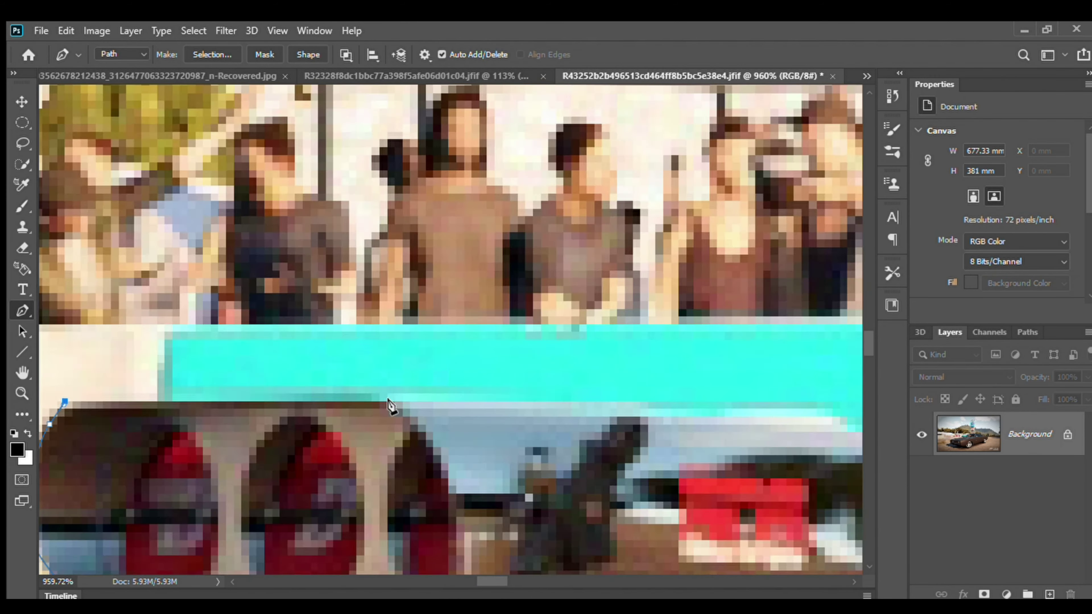
Finish the path around the black car, convert the background into a regular layer and load the path as a selection
scroll(459, 475, up, 3)
scroll(477, 476, down, 5)
double_click(1030, 434)
key(ctrl+Return)
scroll(575, 288, down, 4)
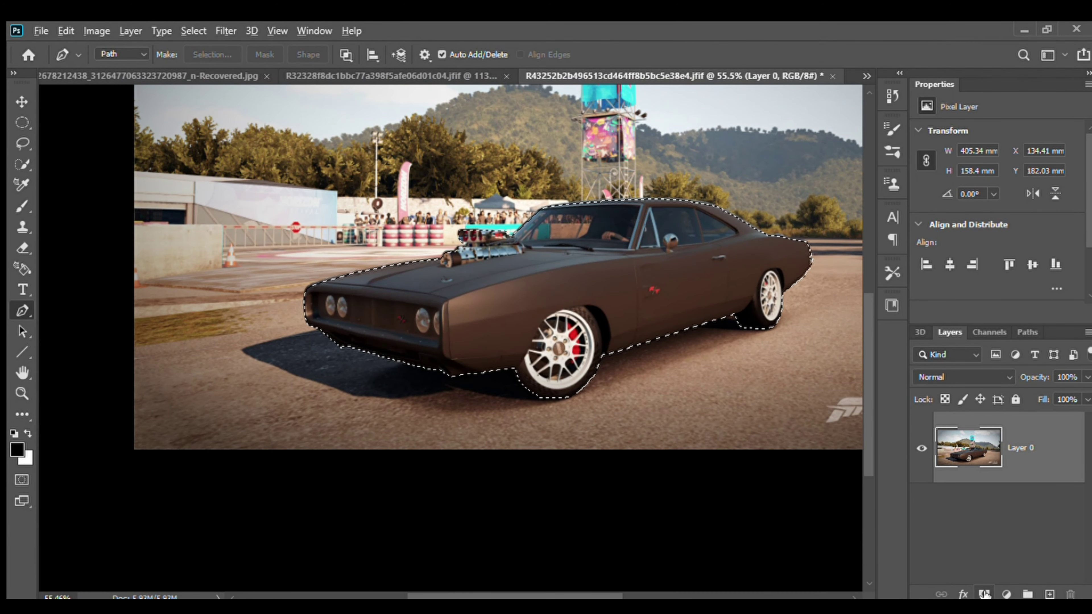
Mask the black car from the selection and bring it into the desert-city composite
key(v)
click(984, 594)
key(ctrl+z)
key(ctrl+shift+Tab)
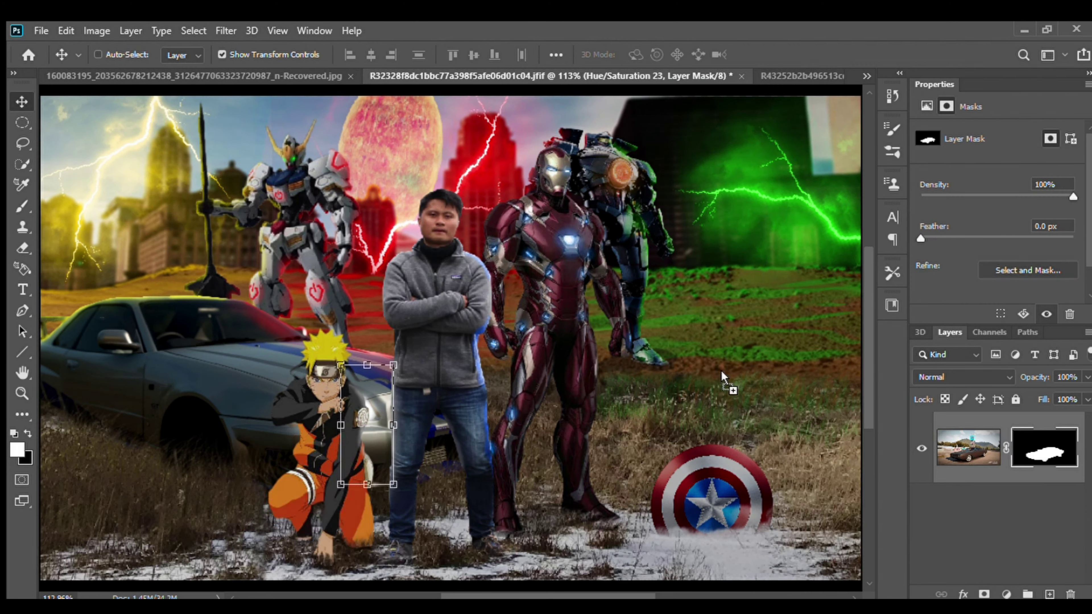
scroll(1021, 519, up, 1)
Stack the black car behind Iron Man on the scene's green-lit side and scale it down
drag(1007, 431, 1017, 514)
scroll(473, 318, down, 3)
key(ctrl+t)
key(Return)
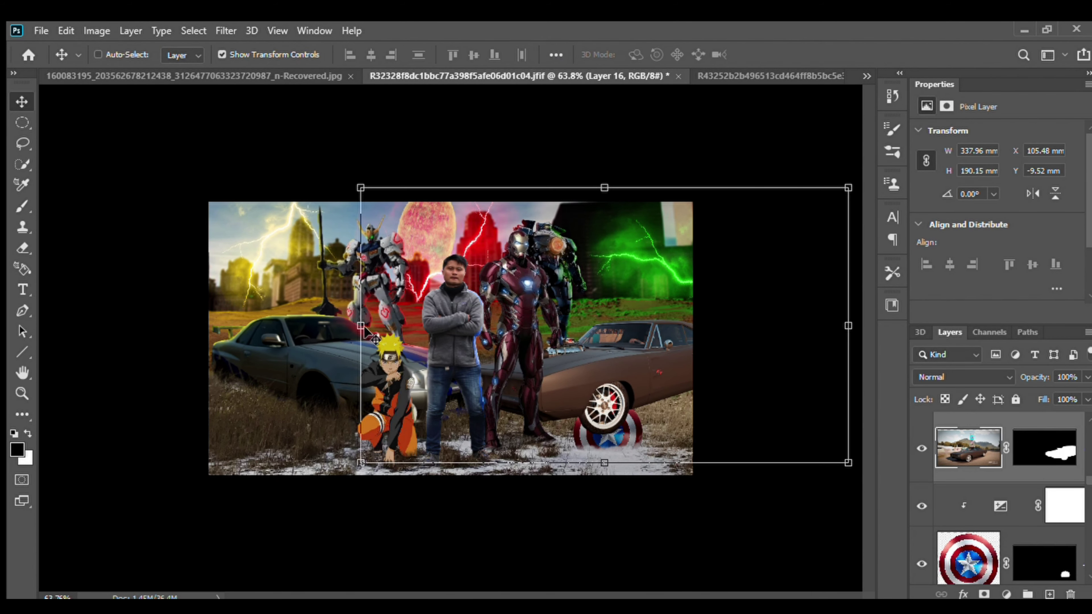
key(ctrl+t)
drag(847, 462, 808, 446)
key(Return)
Resize and reposition the black car layer behind the shield to about 344 × 197 mm
key(ctrl+t)
drag(617, 231, 623, 182)
scroll(469, 370, up, 5)
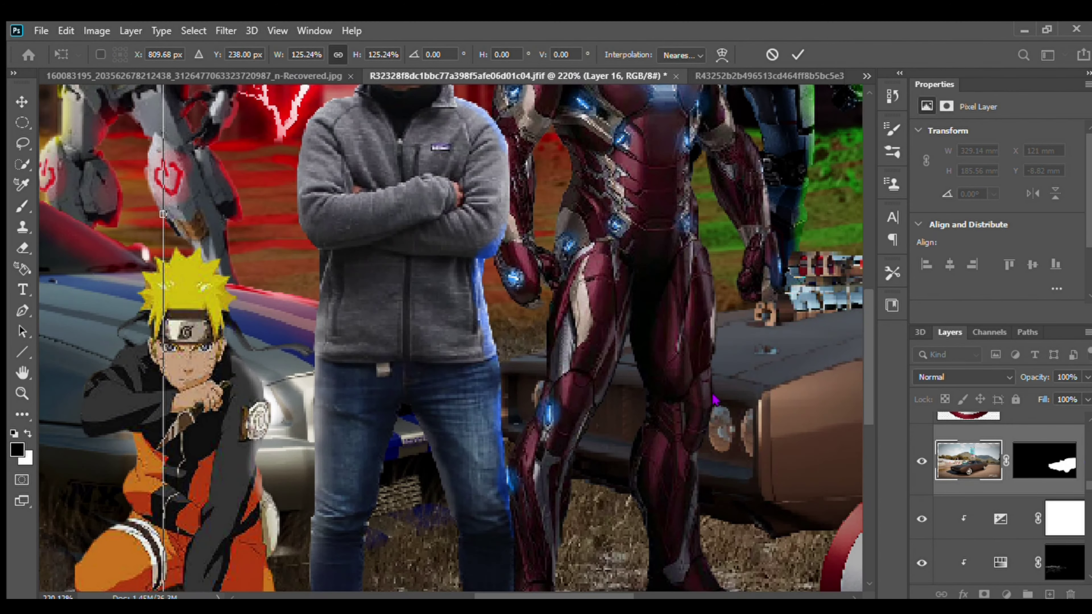
scroll(713, 400, down, 5)
drag(381, 177, 387, 172)
scroll(660, 153, up, 1)
drag(660, 153, 660, 141)
scroll(697, 509, down, 2)
key(Return)
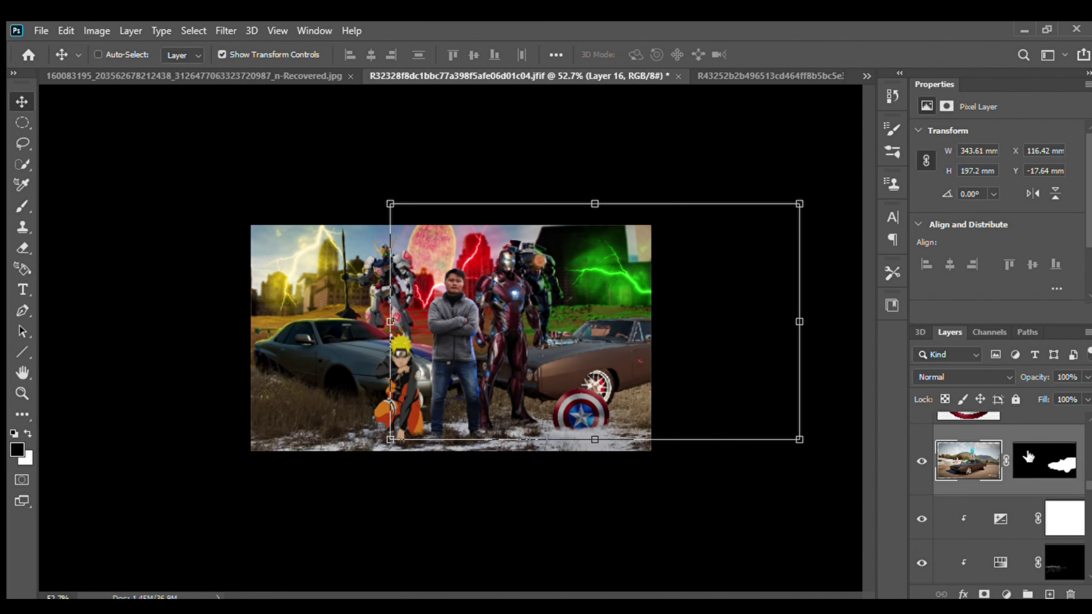
Blend the black car's front wheel and lower sill into the grass on its mask with the size 25 grass brush
click(1045, 460)
scroll(612, 400, up, 10)
key(b)
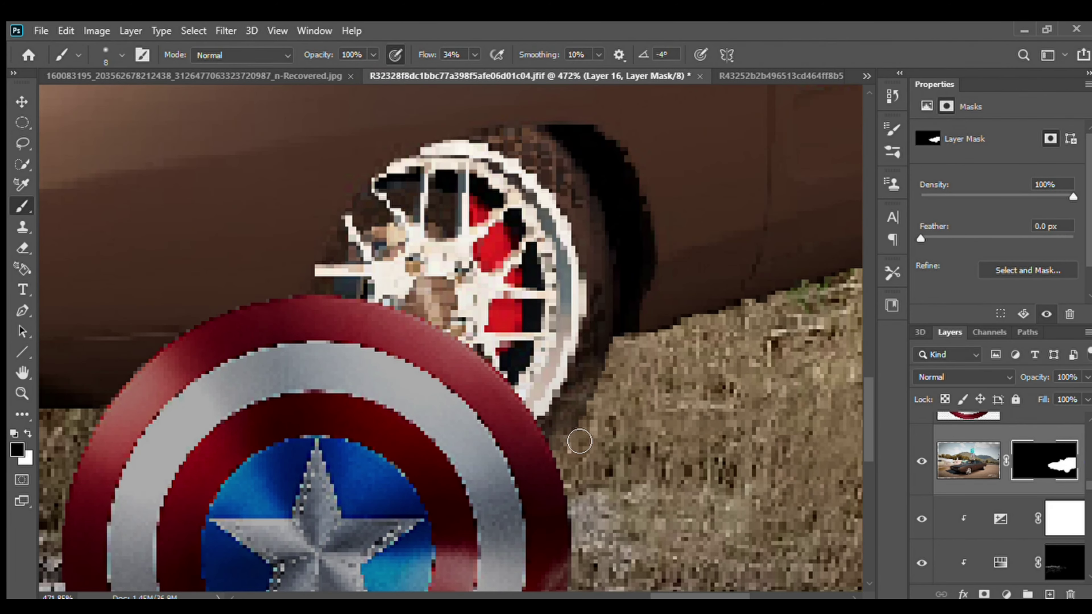
scroll(579, 441, down, 2)
scroll(741, 427, up, 2)
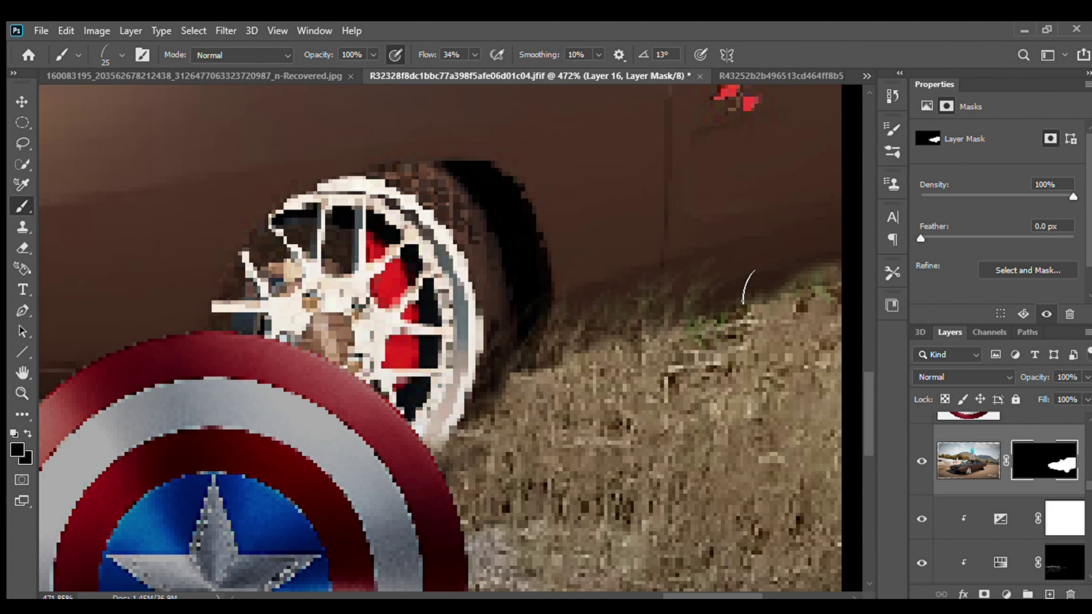
Blend the underside of the black car's front bumper into the grass on its mask with the size 36 grass brush
scroll(748, 286, down, 2)
scroll(544, 460, up, 2)
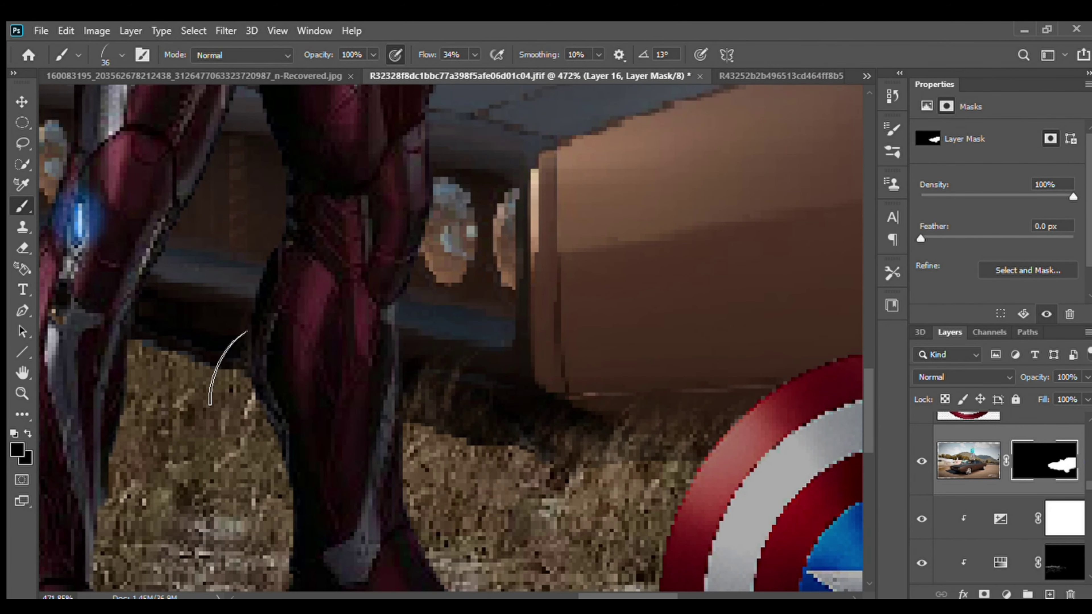
scroll(228, 367, down, 3)
Mask out the old background seen through the black car's windshield with a size 8 brush
scroll(688, 430, up, 4)
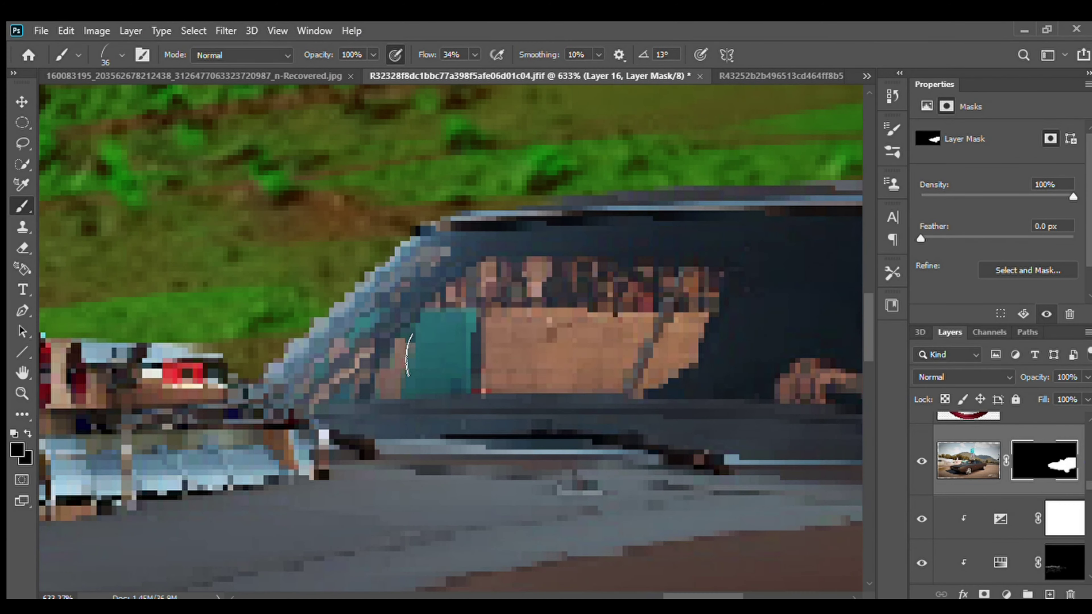
key(x)
mouse_move(499, 316)
mouse_down()
mouse_move(488, 313)
mouse_move(390, 379)
mouse_move(480, 329)
mouse_up()
scroll(430, 274, up, 2)
mouse_move(629, 302)
mouse_down()
mouse_move(556, 402)
mouse_move(297, 361)
mouse_up()
scroll(298, 361, left, 5)
drag(475, 439, 578, 330)
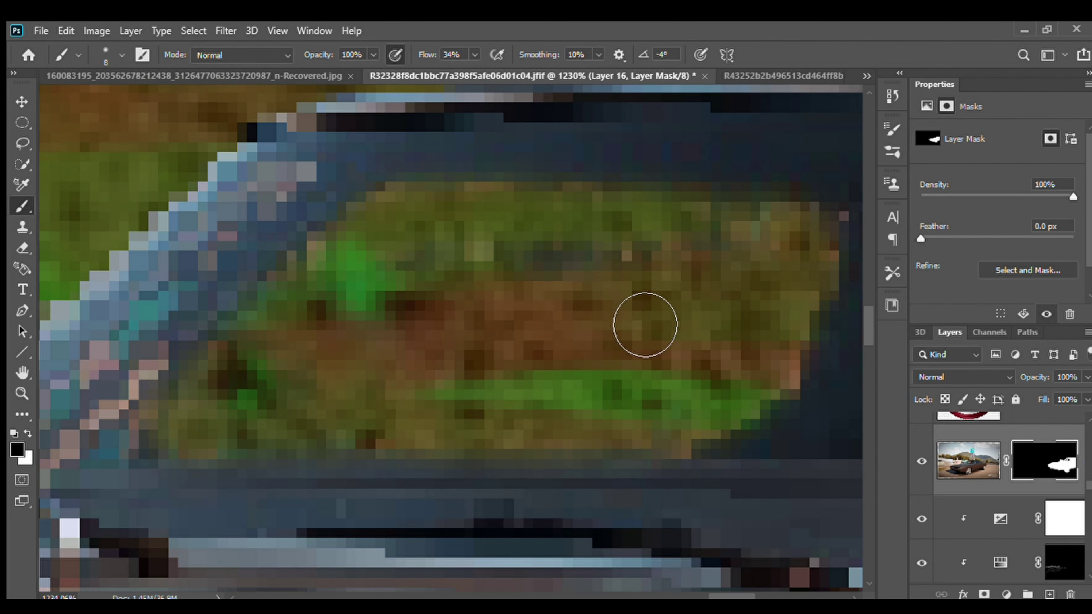
Clip an Exposure and a colorized Hue/Saturation adjustment (hue 119, saturation 100, lightness +20) to the black car and invert the Hue/Saturation mask
scroll(578, 329, down, 10)
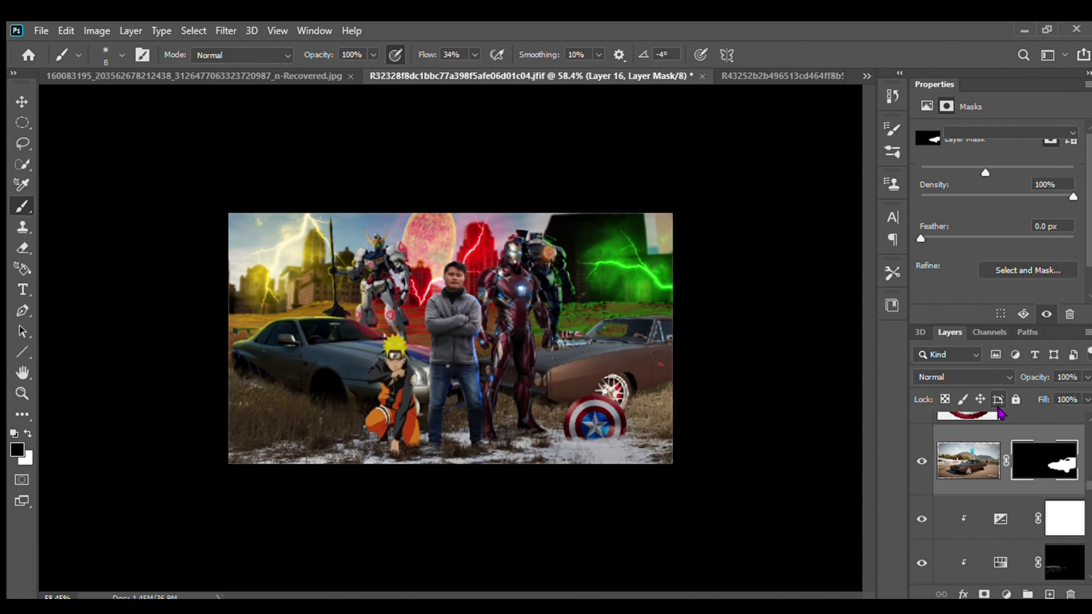
drag(996, 232, 1003, 224)
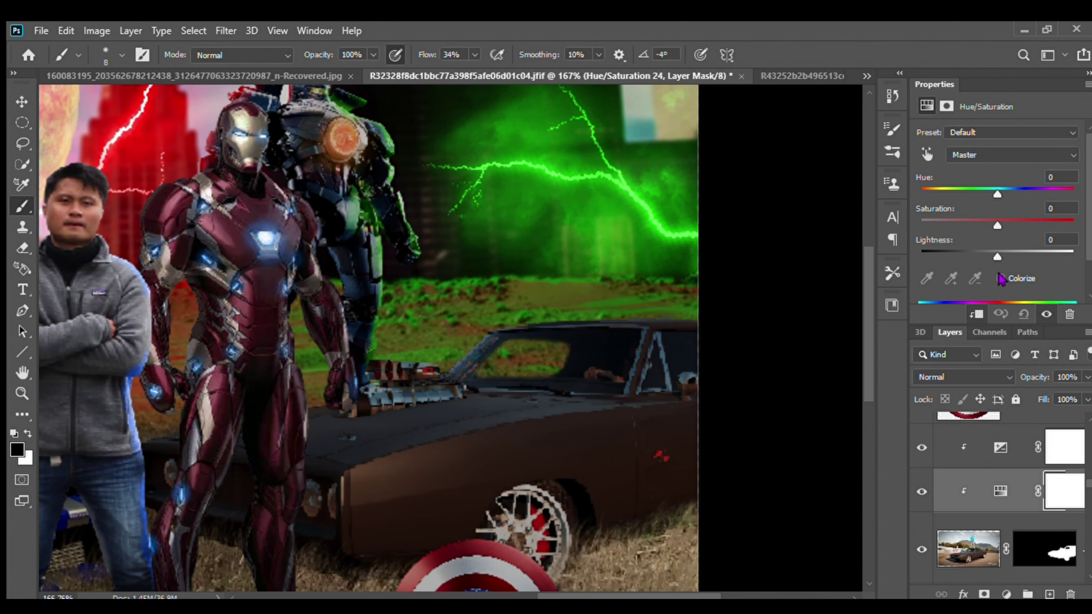
drag(955, 226, 950, 226)
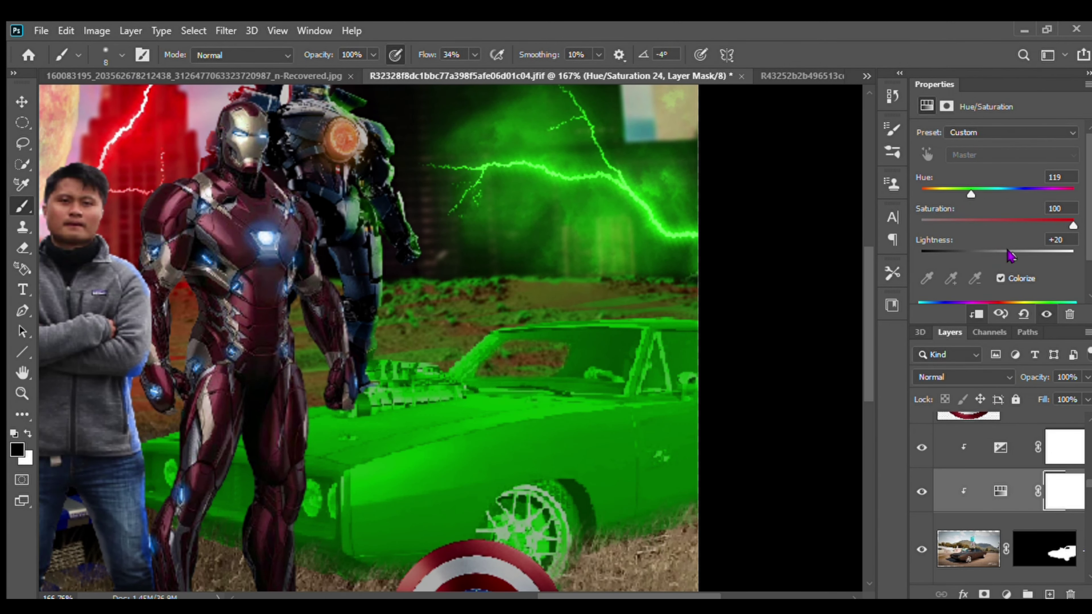
key(ctrl+i)
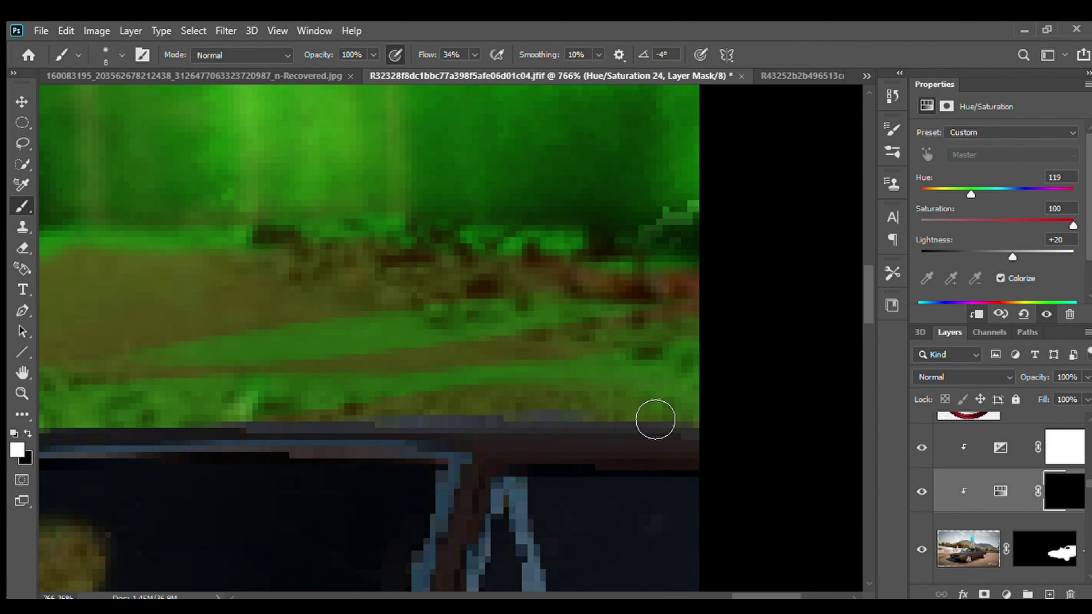
Paint green rim light along the black car's roof, windshield pillar and engine top on the Hue/Saturation mask with the size 8 brush
scroll(473, 387, down, 5)
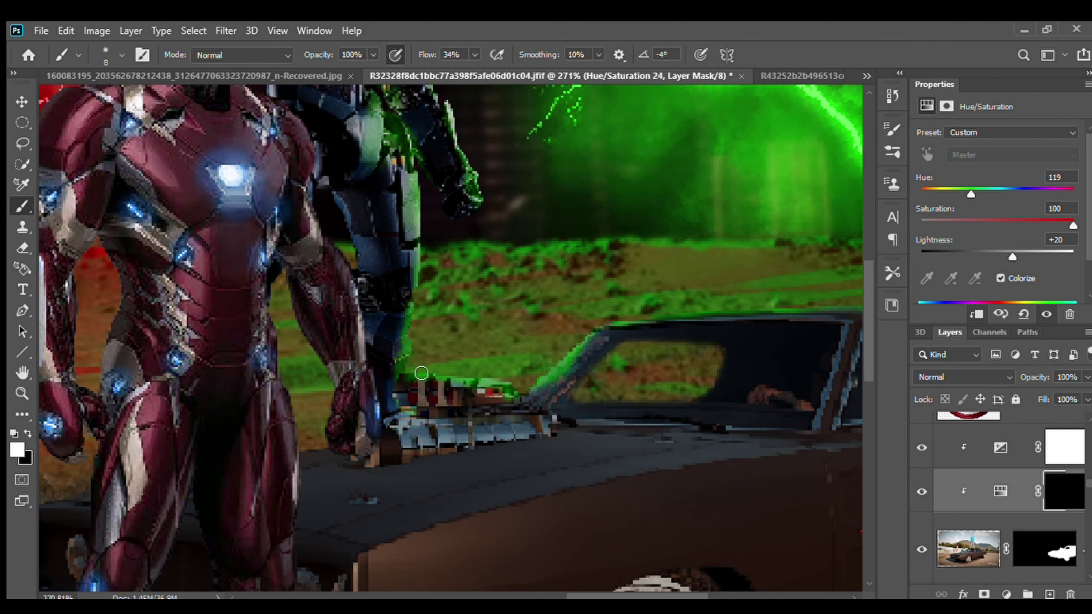
drag(760, 264, 541, 294)
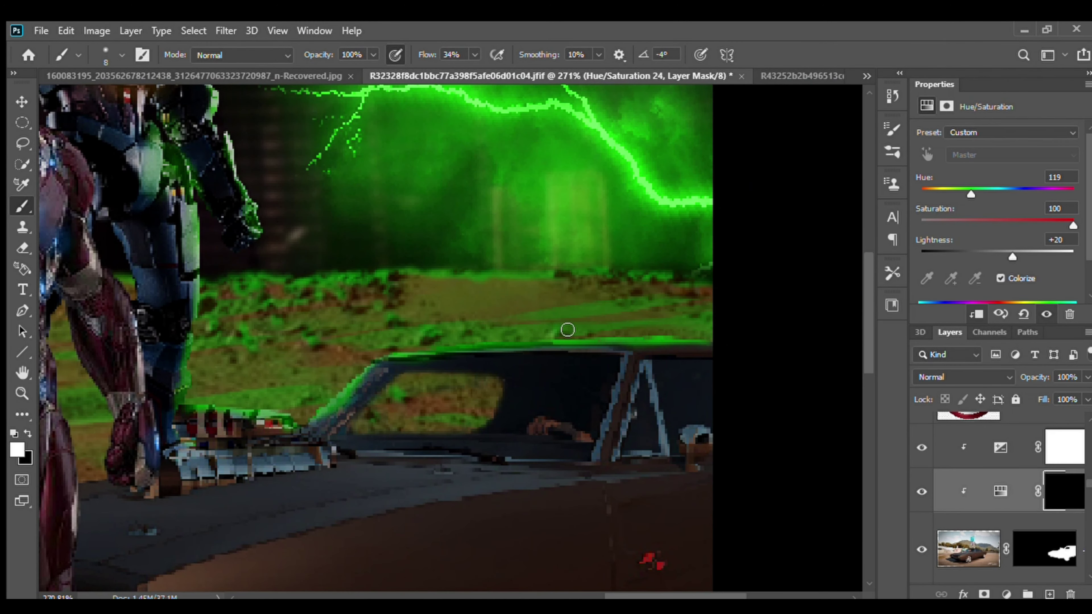
scroll(753, 429, down, 5)
scroll(753, 429, up, 5)
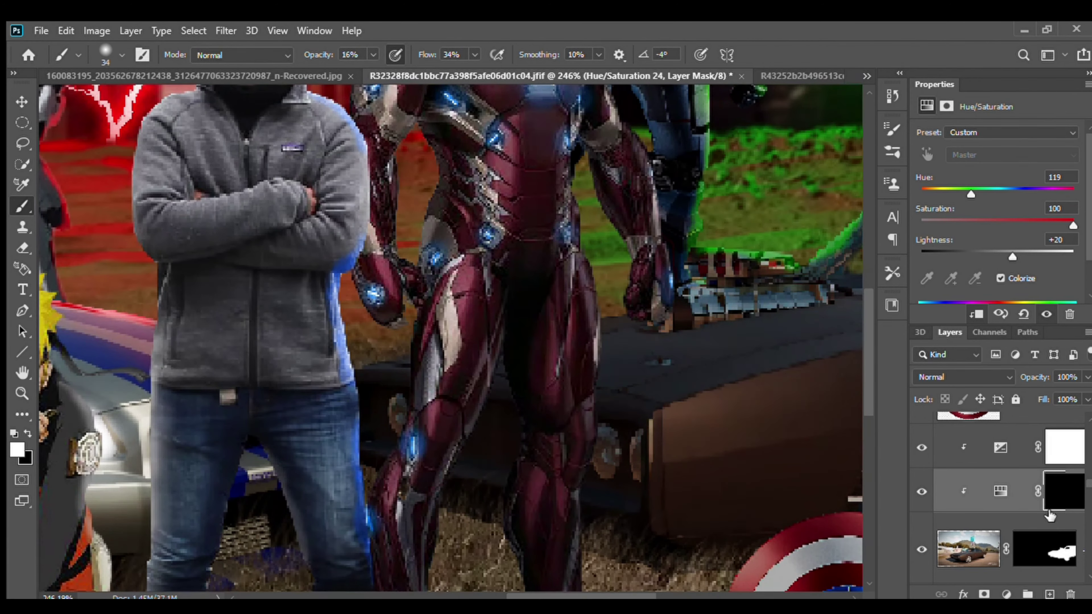
Add a second Hue/Saturation adjustment clipped to the black car, colorized with hue 0, saturation 100 and lightness +53
click(1006, 594)
drag(997, 195, 1045, 194)
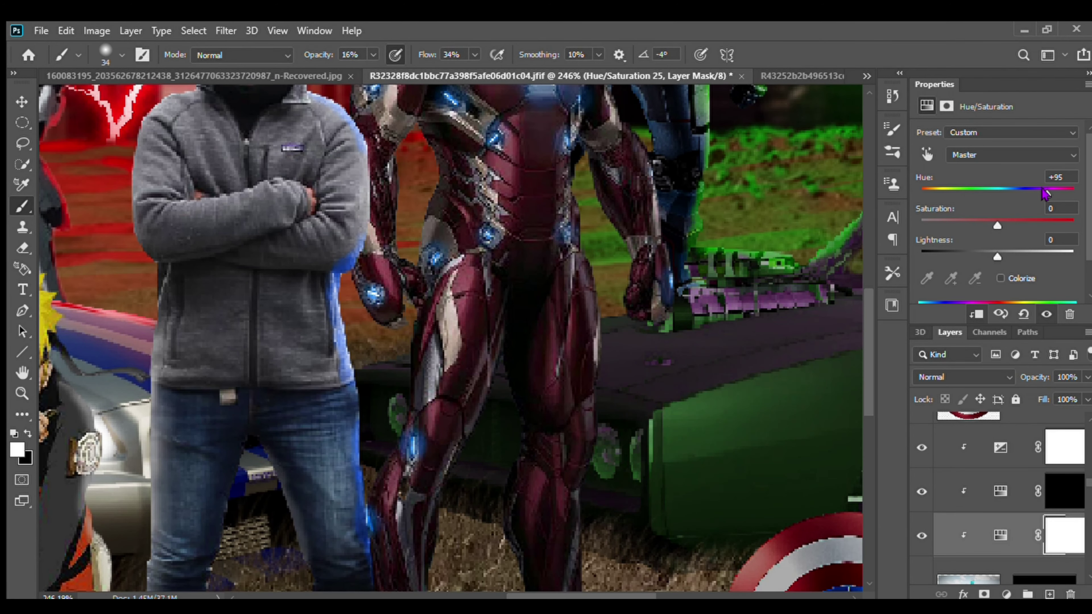
click(1000, 279)
drag(997, 225, 1074, 225)
drag(997, 257, 1038, 256)
Invert the red adjustment's mask and paint faint red light onto the black car's hood edge with a size 33 brush at 16% opacity
scroll(558, 306, up, 3)
scroll(558, 305, up, 3)
key(bracketleft)
key(bracketleft)
key(bracketleft)
scroll(582, 334, down, 8)
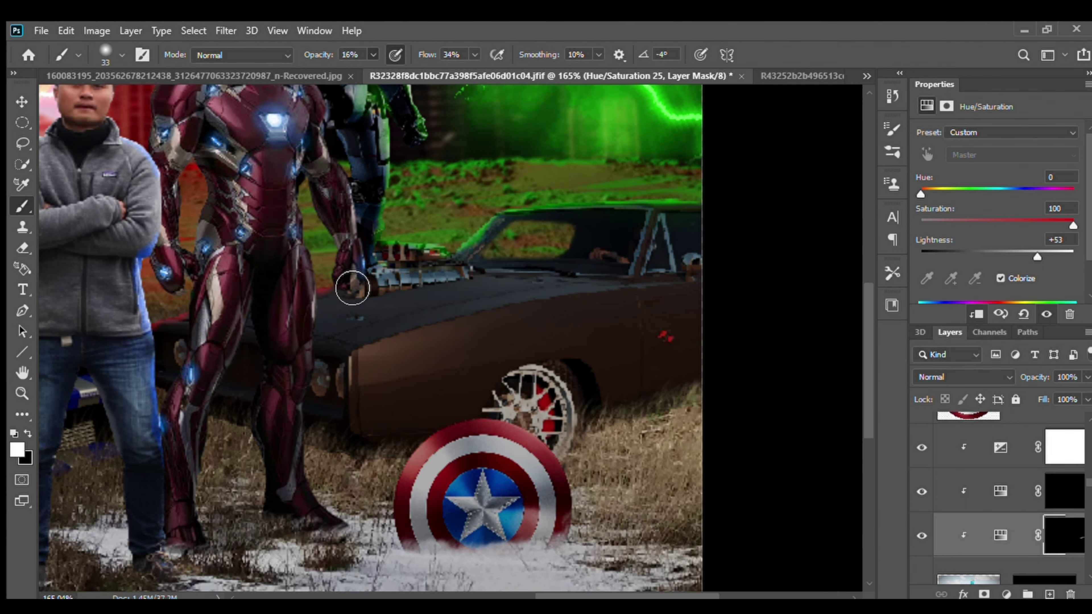
scroll(353, 287, down, 4)
scroll(723, 367, up, 6)
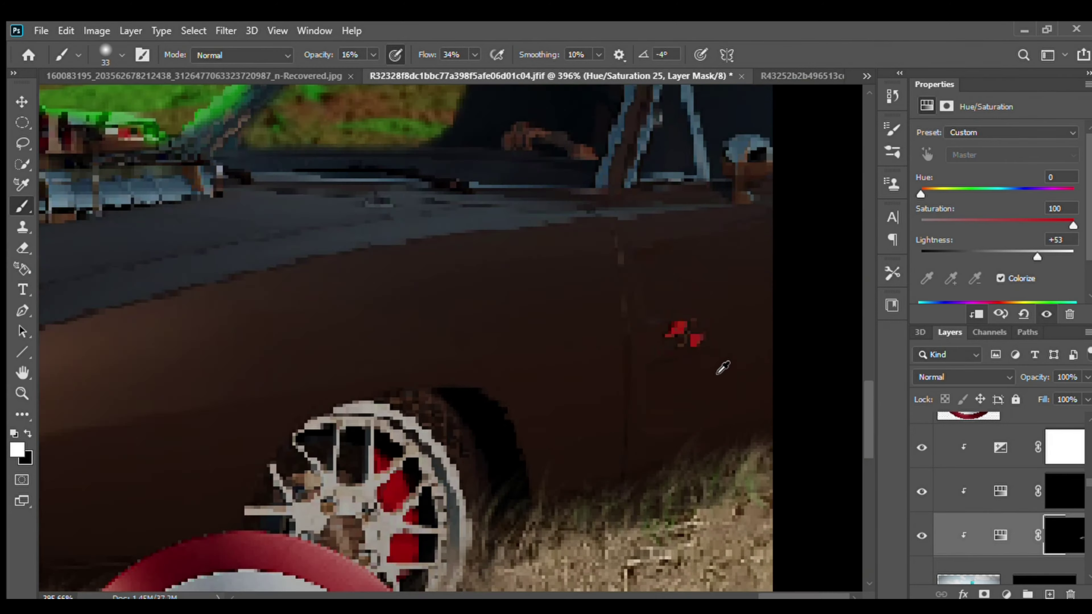
scroll(723, 367, down, 5)
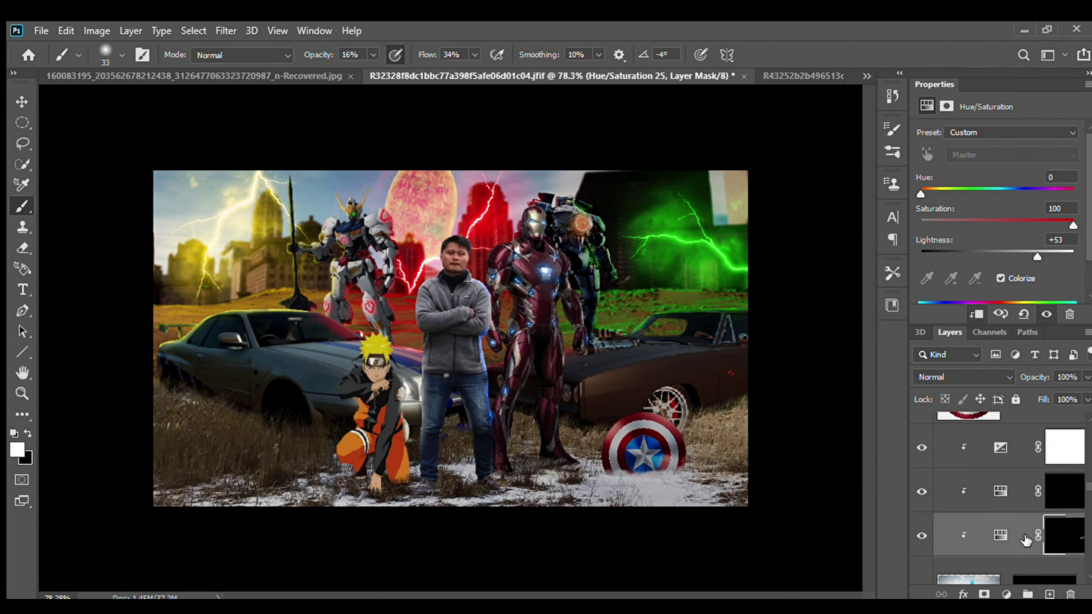
Remove the red emblem from the black car's side with the size 11 Clone Stamp on the car layer
scroll(960, 503, up, 1)
click(967, 450)
key(s)
scroll(750, 372, up, 7)
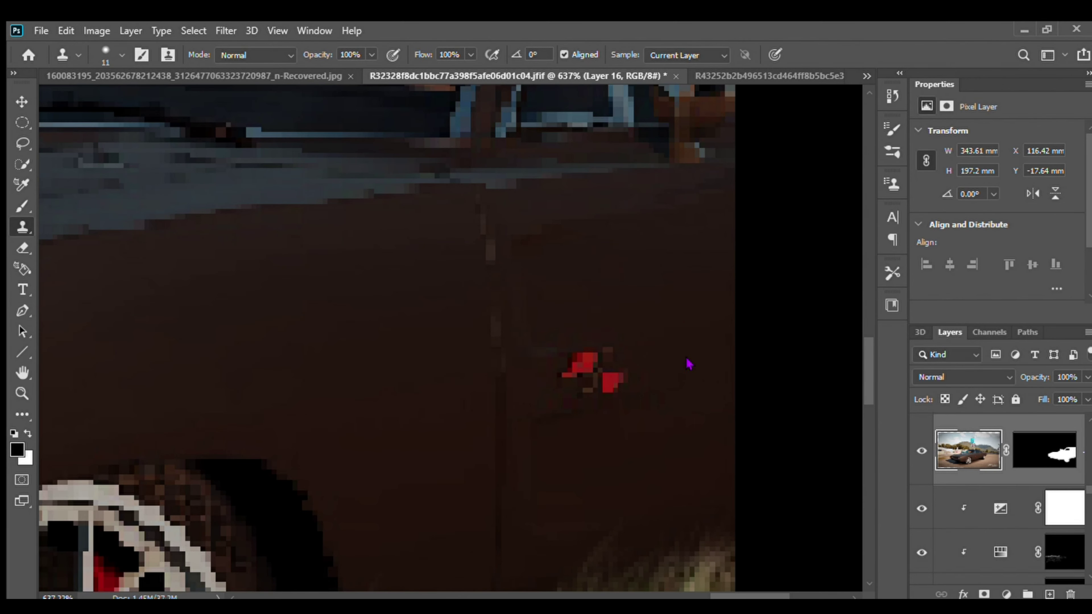
click(571, 424)
scroll(590, 407, down, 5)
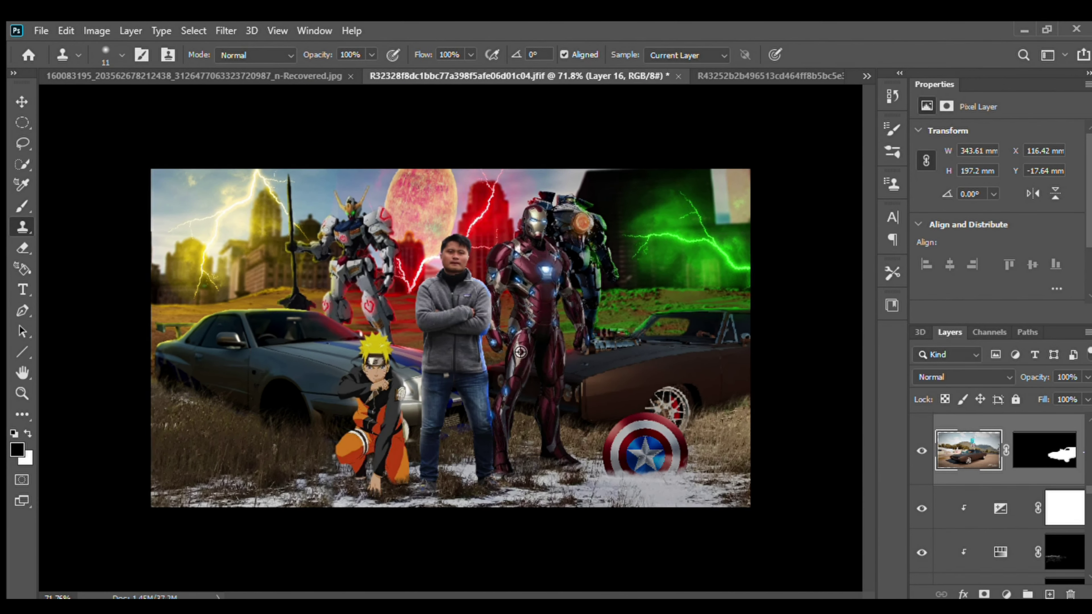
Clip a colorized Hue/Saturation adjustment (hue 38, saturation 18, lightness +82) to the black car, invert its mask and paint in the headlights
scroll(451, 337, up, 2)
key(alt+bracketright)
drag(1070, 258, 1062, 258)
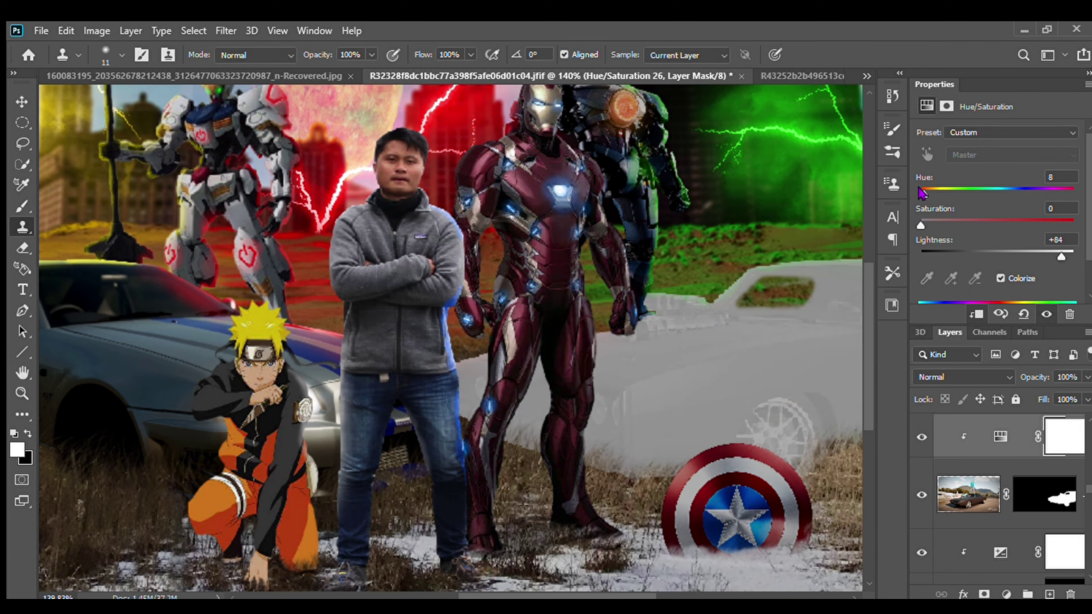
drag(948, 227, 947, 227)
key(ctrl+i)
scroll(664, 462, up, 5)
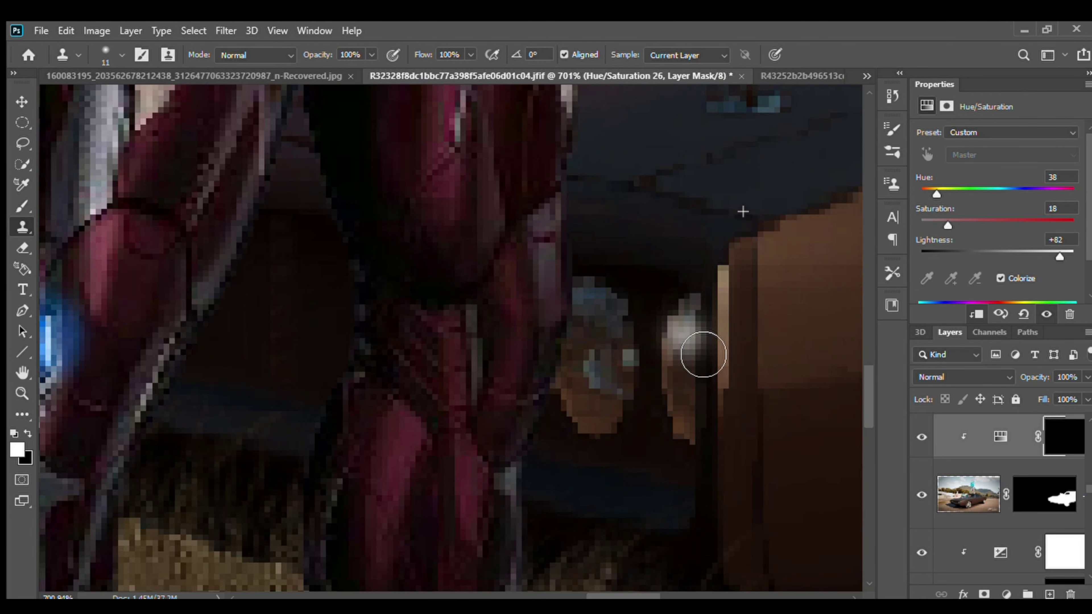
Turn the black car's headlights yellow by setting their adjustment to hue 47, saturation 86 and lightness +36
drag(1060, 257, 1053, 254)
drag(937, 194, 1052, 225)
drag(1051, 257, 1025, 256)
scroll(426, 317, down, 8)
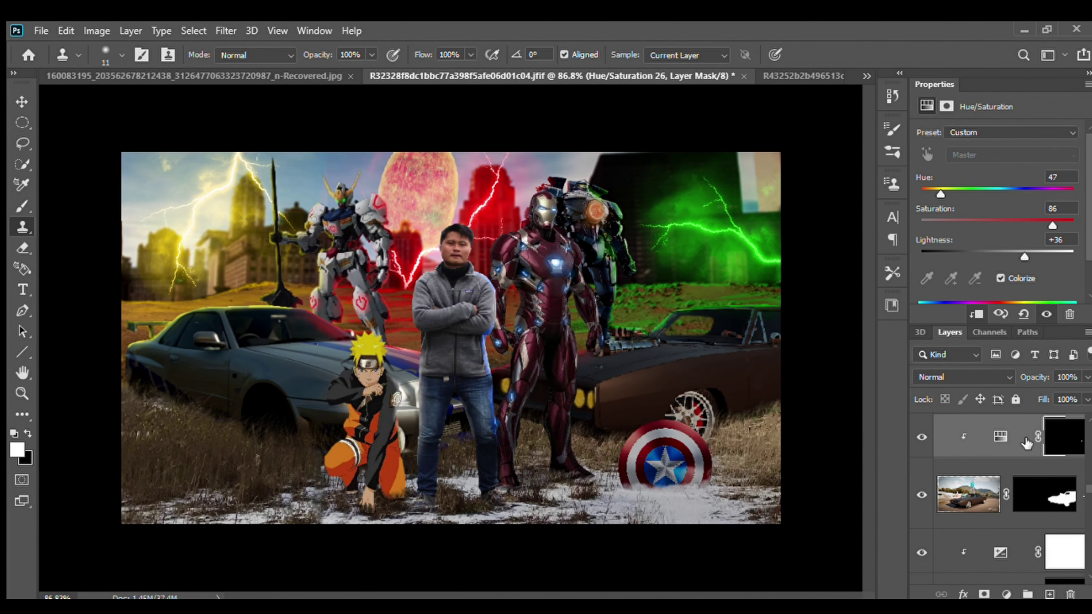
Set the headlight adjustment's blend mode to Linear Dodge (Add) and paint extra glow on its mask at size 16 and 23% flow
key(space)
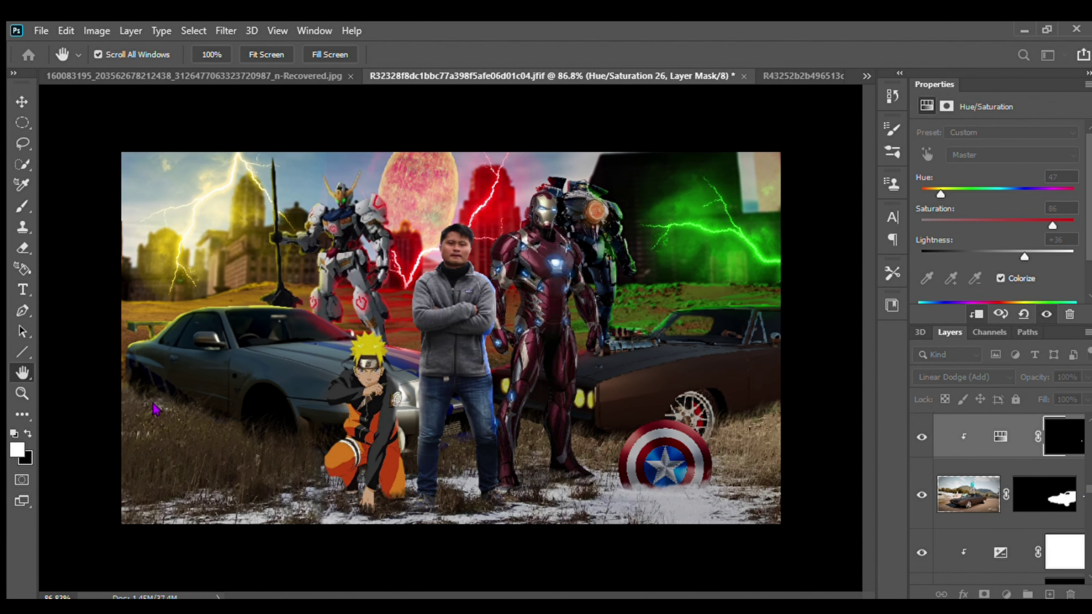
scroll(609, 404, up, 6)
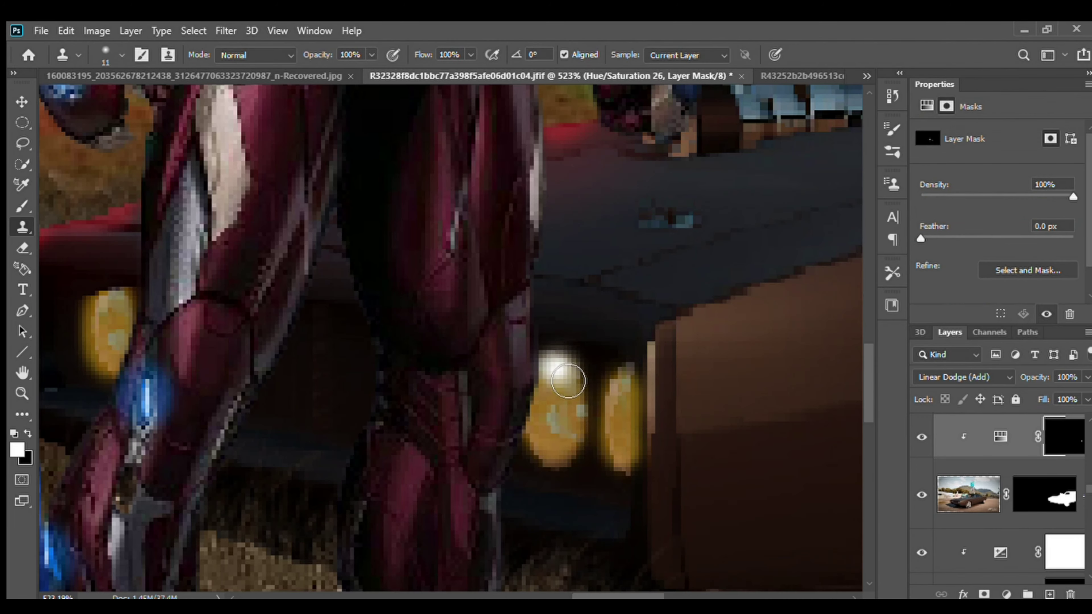
scroll(598, 401, down, 10)
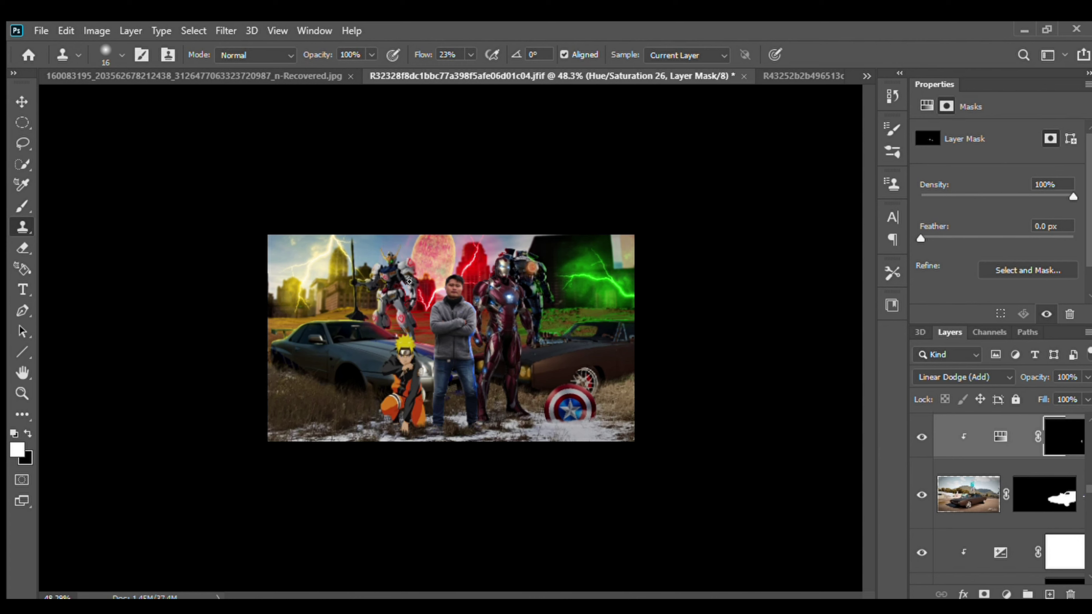
Select all layers from the city background up to the topmost adjustment and group them
scroll(1010, 495, down, 3)
click(1075, 527)
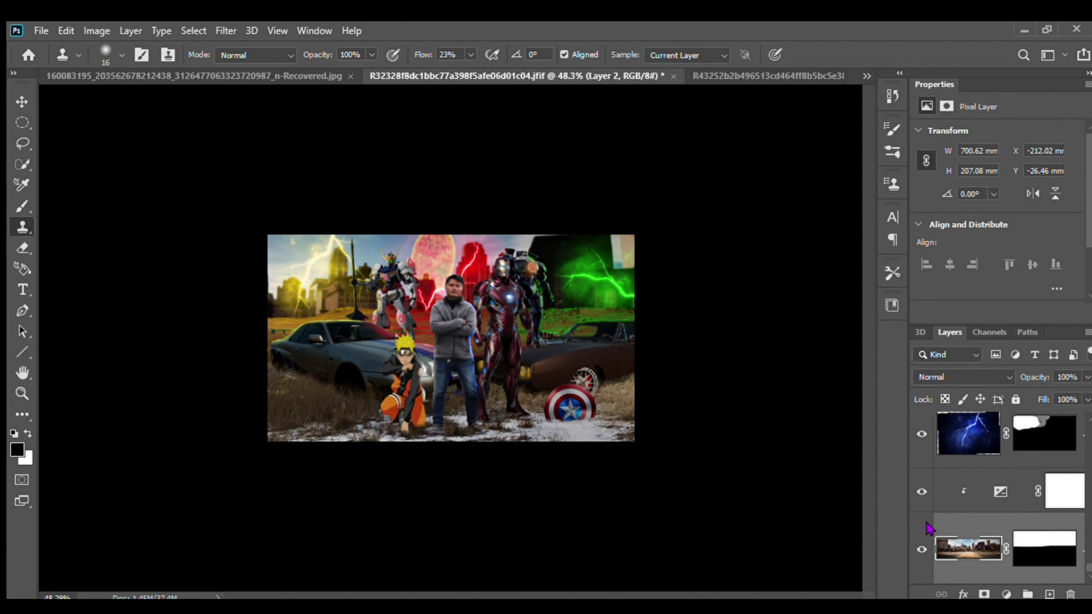
shift+click(1017, 494)
scroll(1021, 473, up, 3)
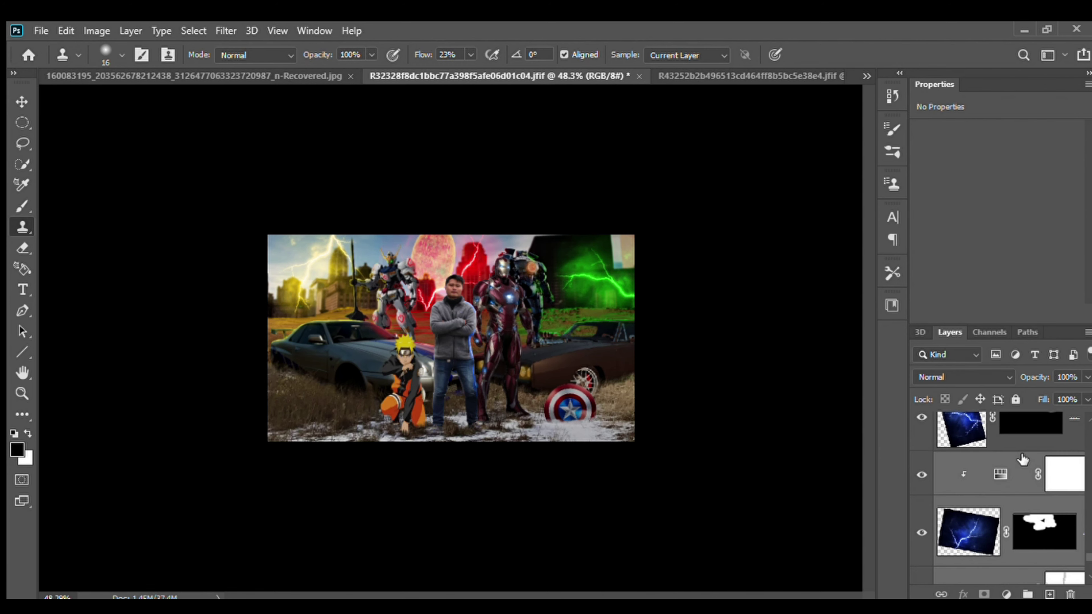
scroll(1025, 439, up, 5)
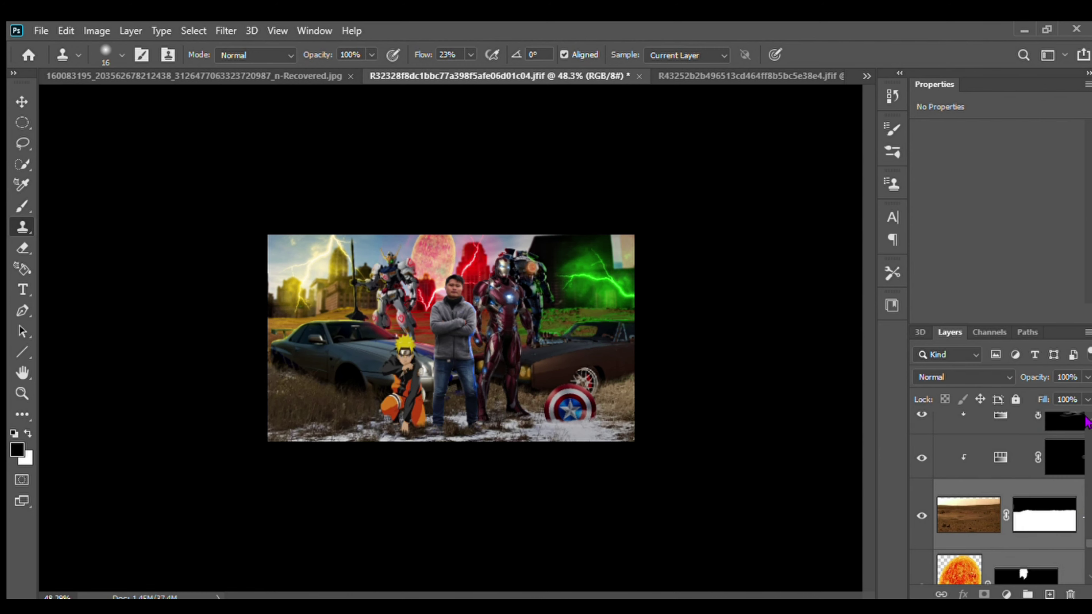
scroll(1087, 419, up, 5)
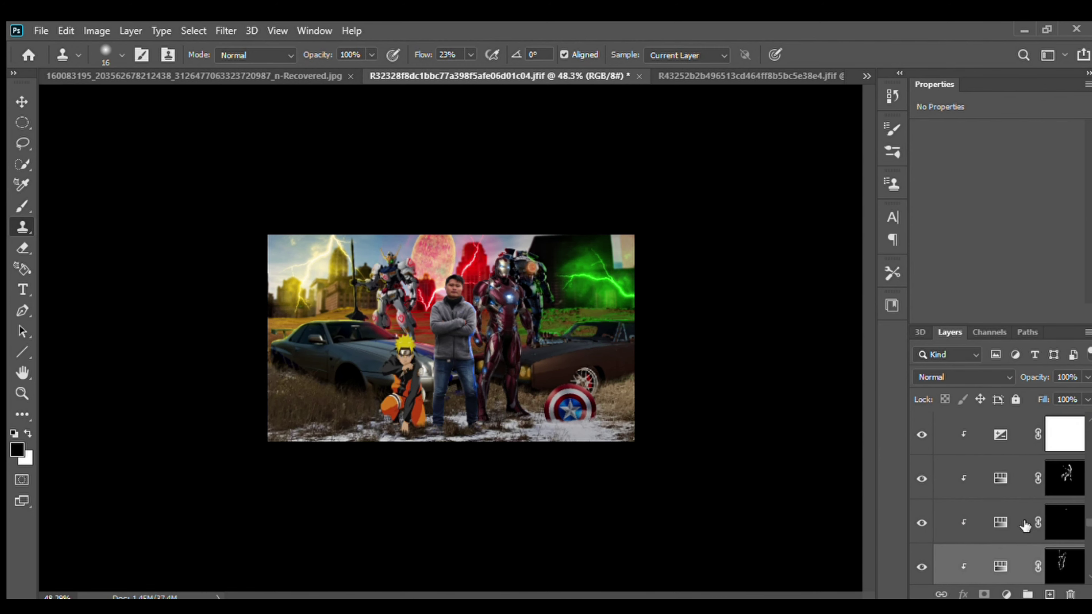
scroll(1085, 420, down, 5)
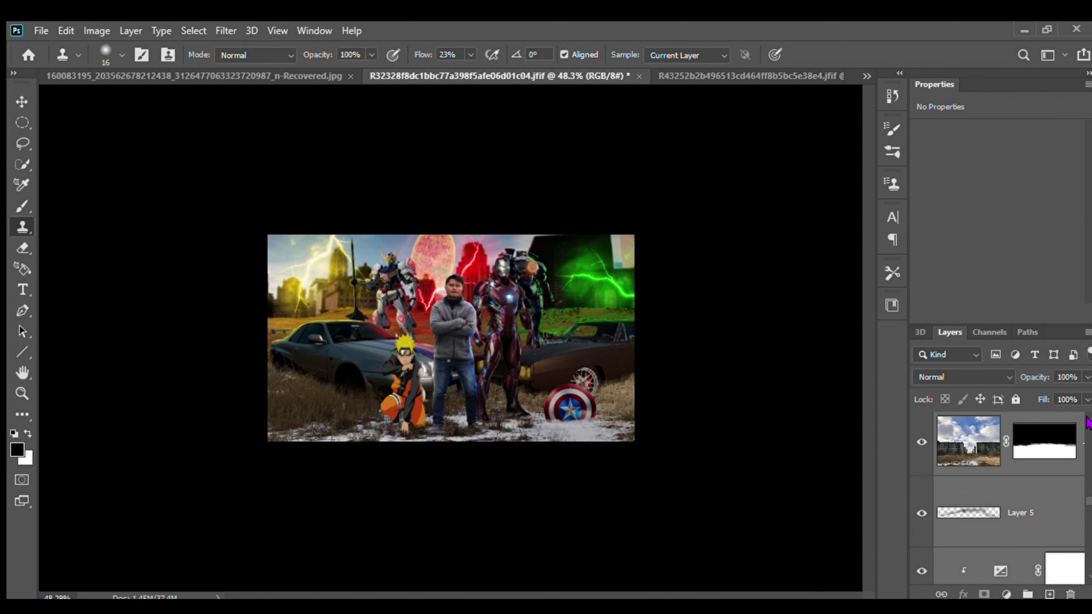
scroll(1087, 491, down, 2)
scroll(1087, 488, up, 3)
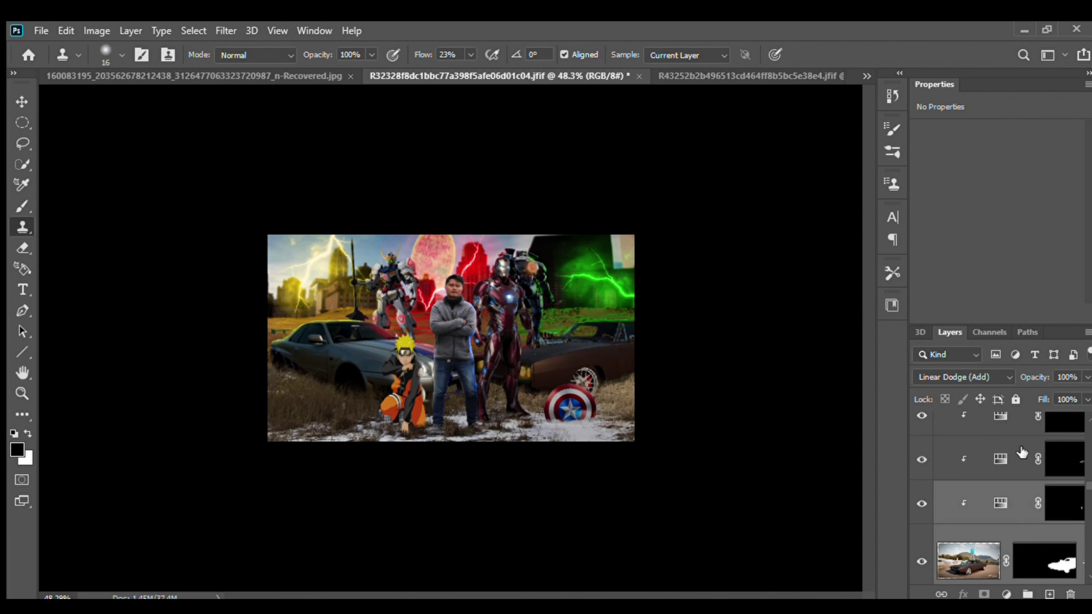
click(1019, 491)
scroll(1087, 473, down, 3)
scroll(1088, 456, up, 5)
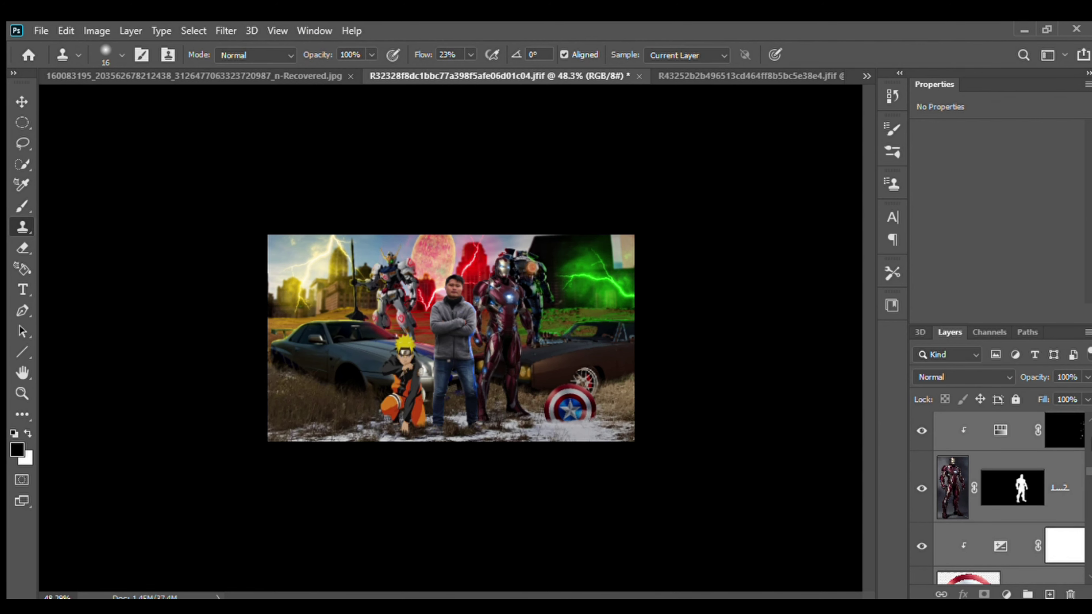
click(1020, 440)
scroll(1020, 441, up, 10)
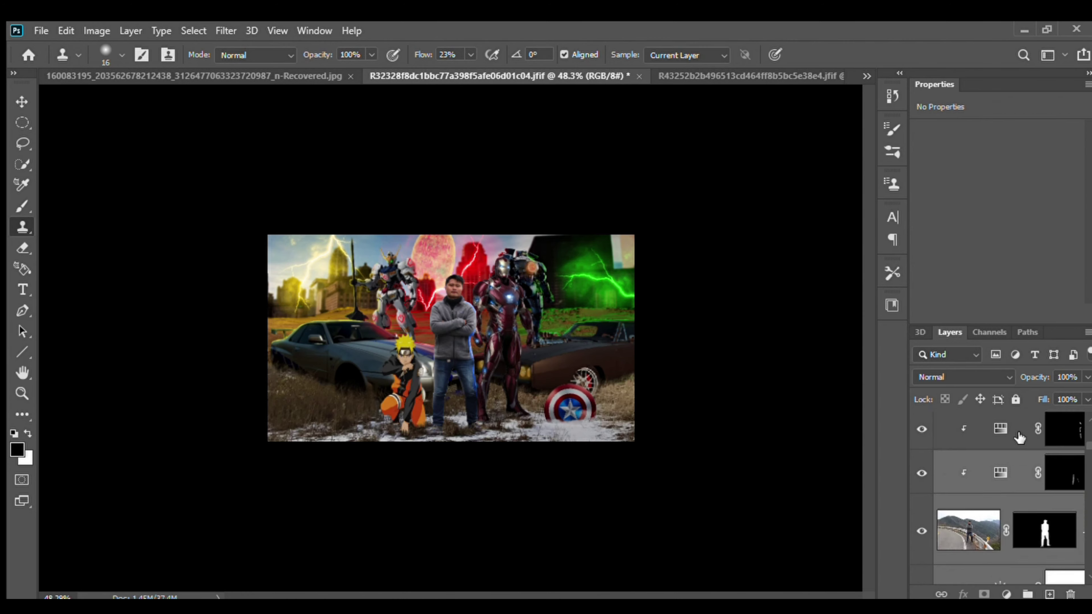
key(ctrl+alt+a)
key(ctrl+g)
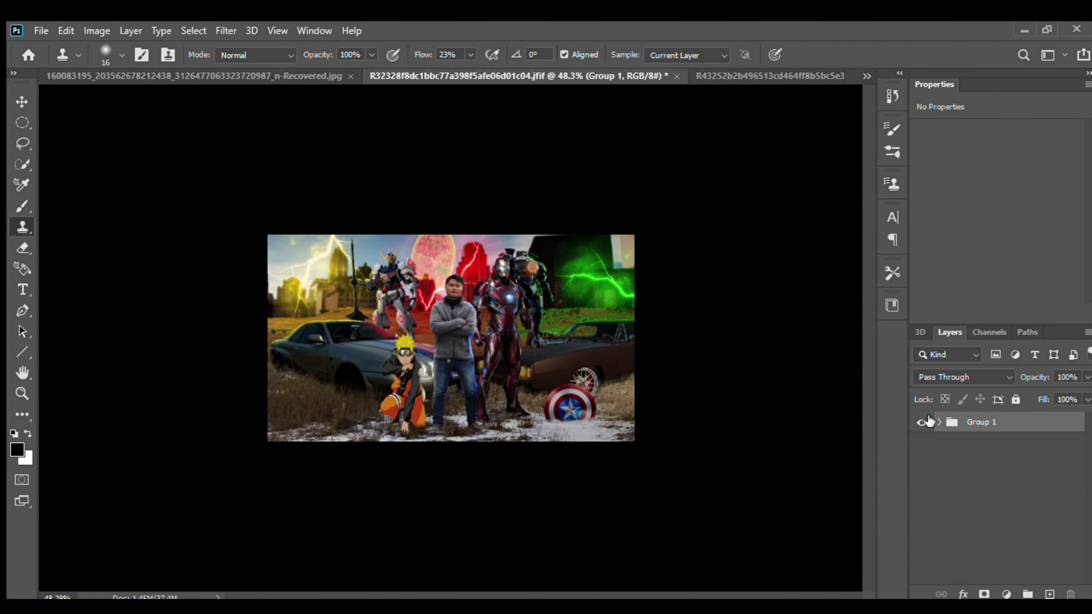
Brighten the city background inside the group by setting its Exposure adjustment to exposure +0.73 and gamma correction 1.85
key(ctrl+0)
click(937, 422)
scroll(1002, 494, down, 8)
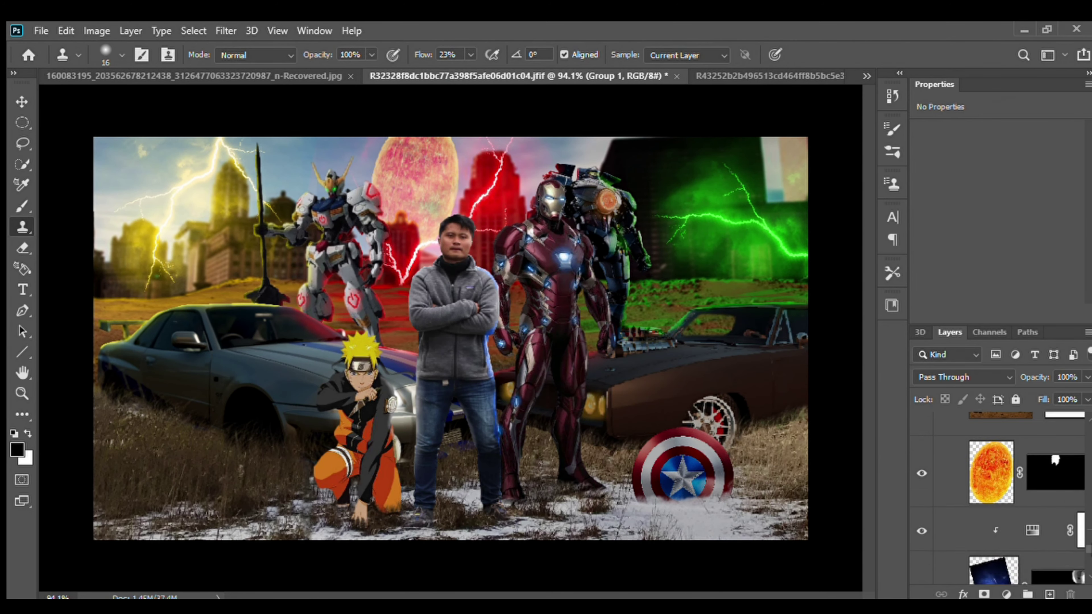
click(1001, 492)
drag(993, 173, 1023, 172)
drag(986, 229, 949, 234)
key(ctrl+z)
scroll(450, 339, down, 1)
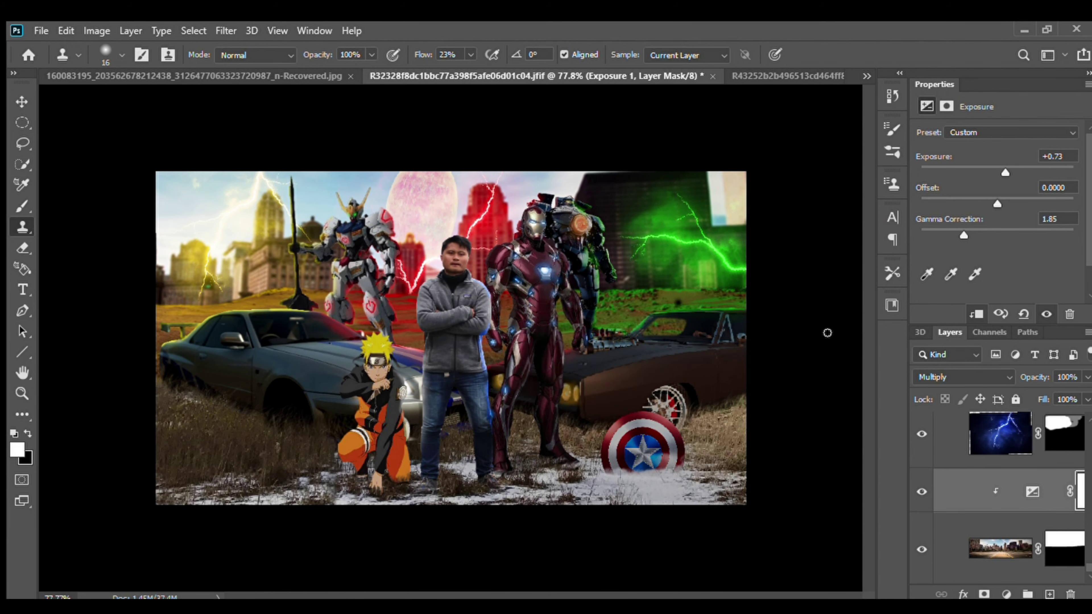
Convert the whole layer group to a smart object and apply the Camera Raw Filter to it
scroll(1002, 494, up, 4)
click(1043, 425)
right_click(1043, 425)
click(989, 537)
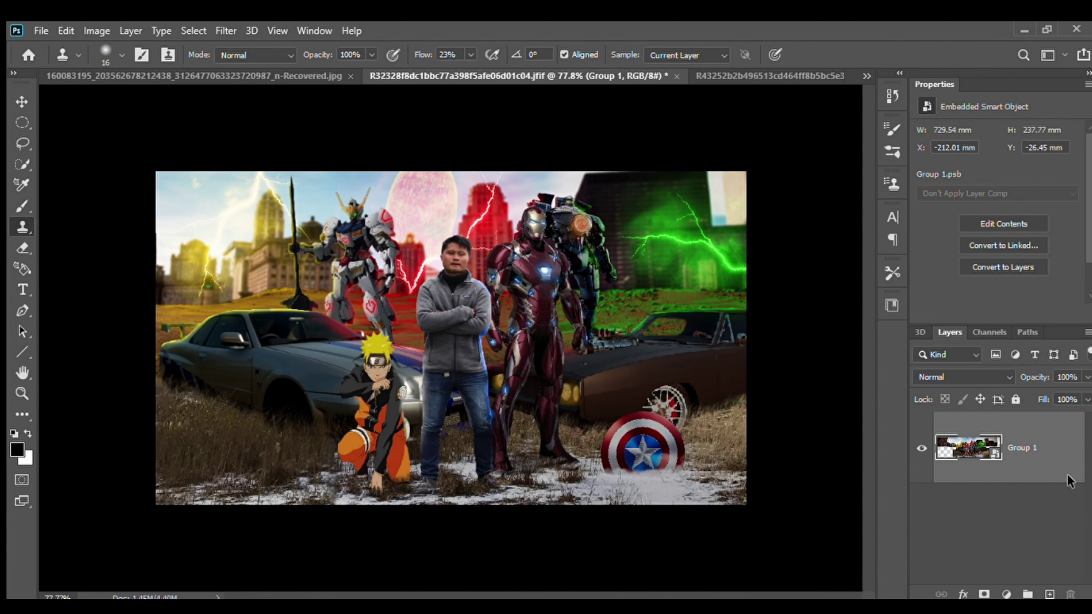
scroll(319, 272, up, 5)
scroll(319, 272, down, 4)
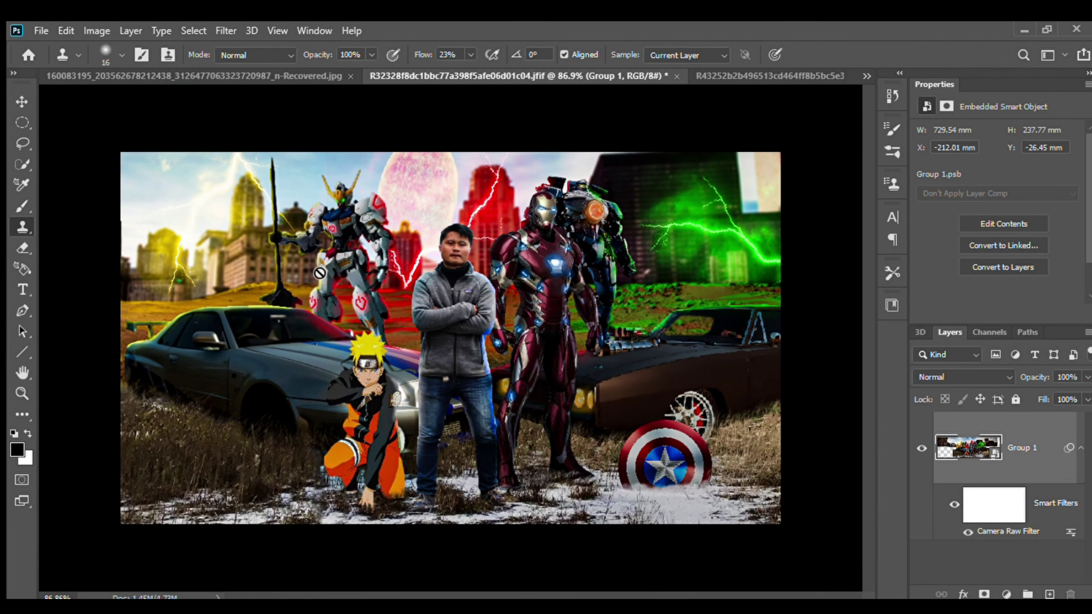